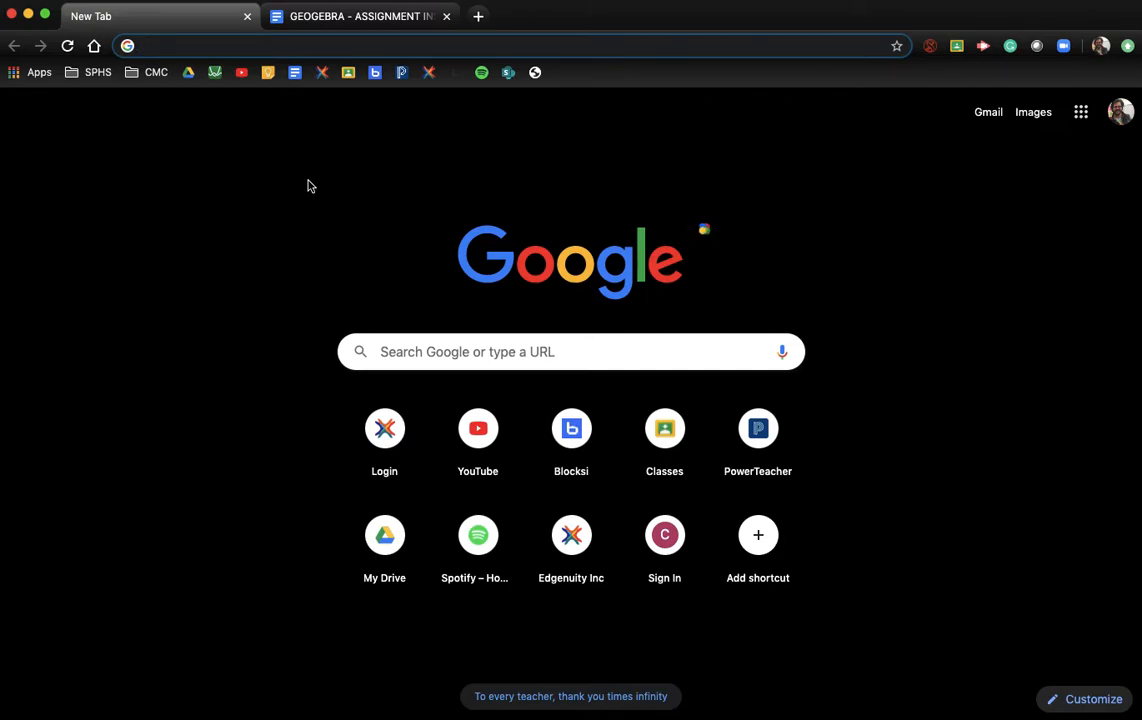
Step: Load the GeoGebra Geometry app from the geogebra.org/geometry address suggestion
text(www.)
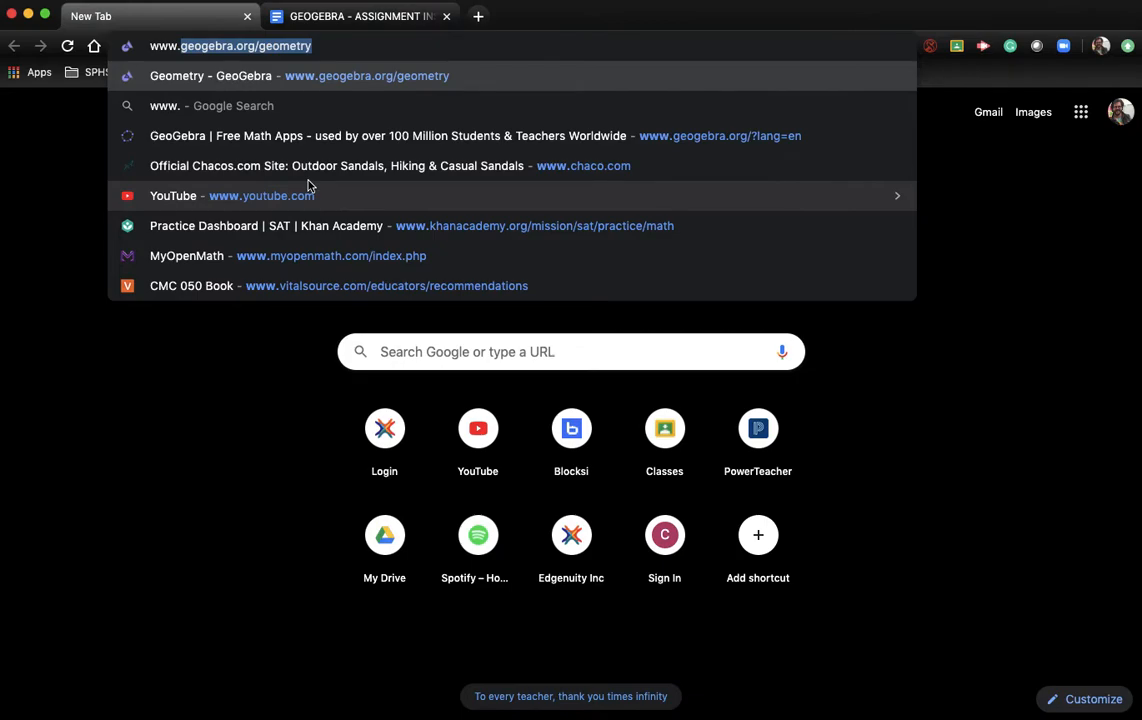
key(Return)
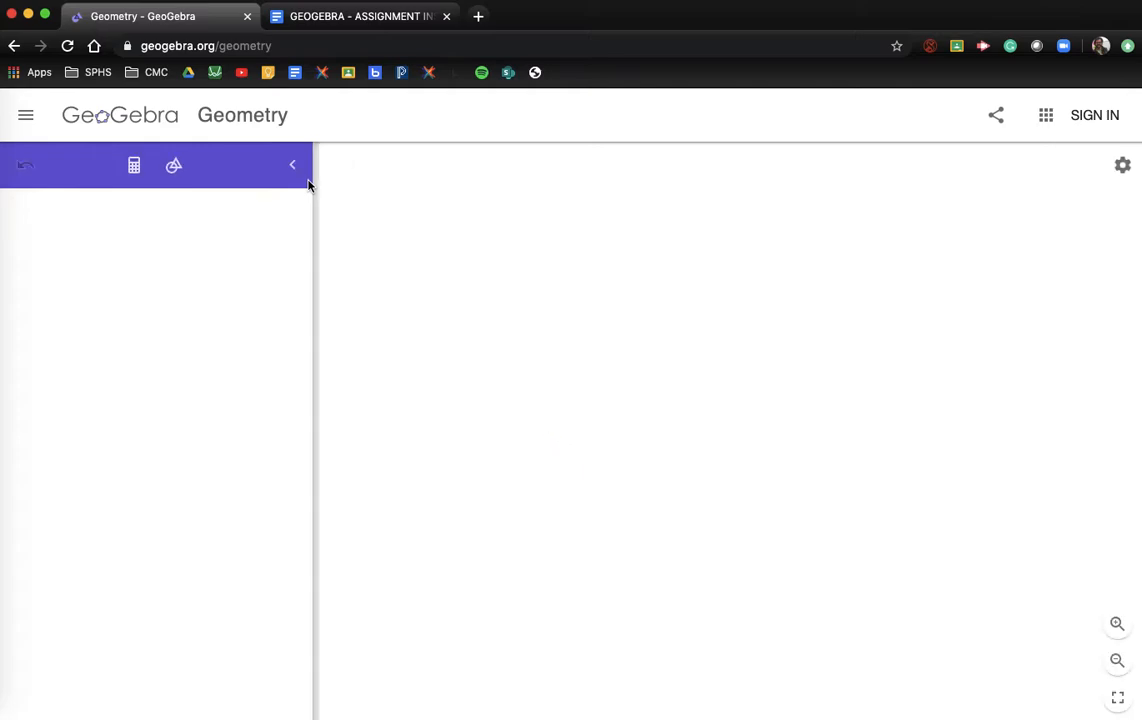
Step: Turn on coordinate axes and major gridlines, then pan the origin toward the lower left
click(1100, 112)
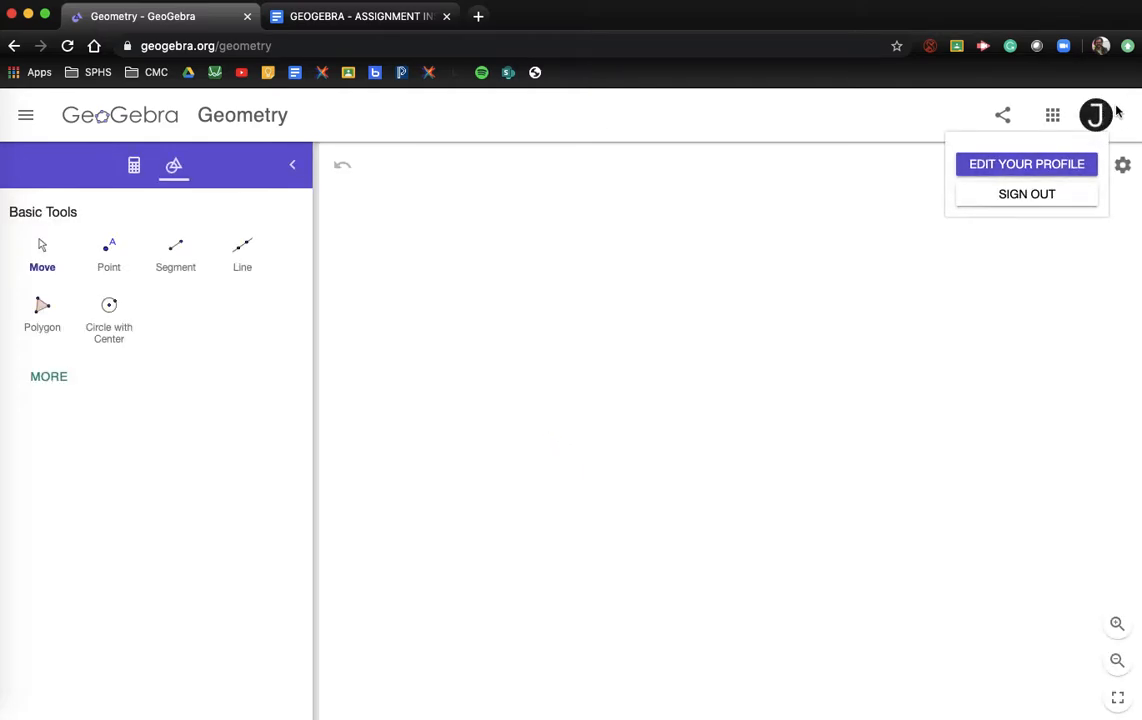
click(833, 310)
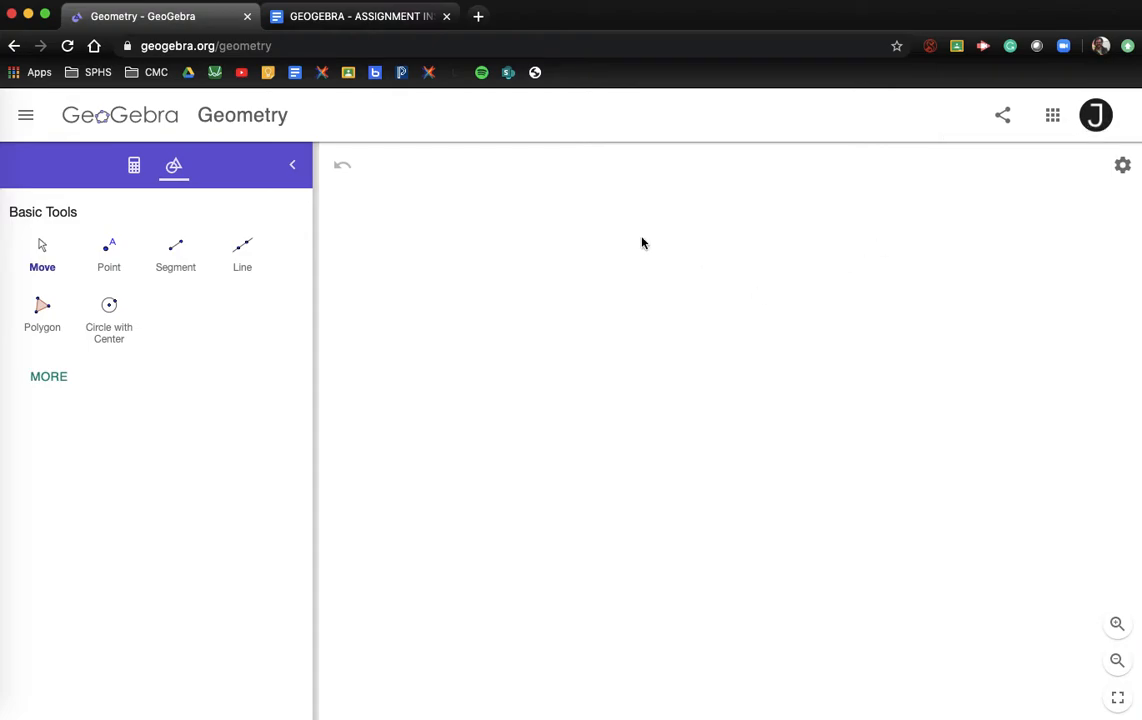
click(1122, 165)
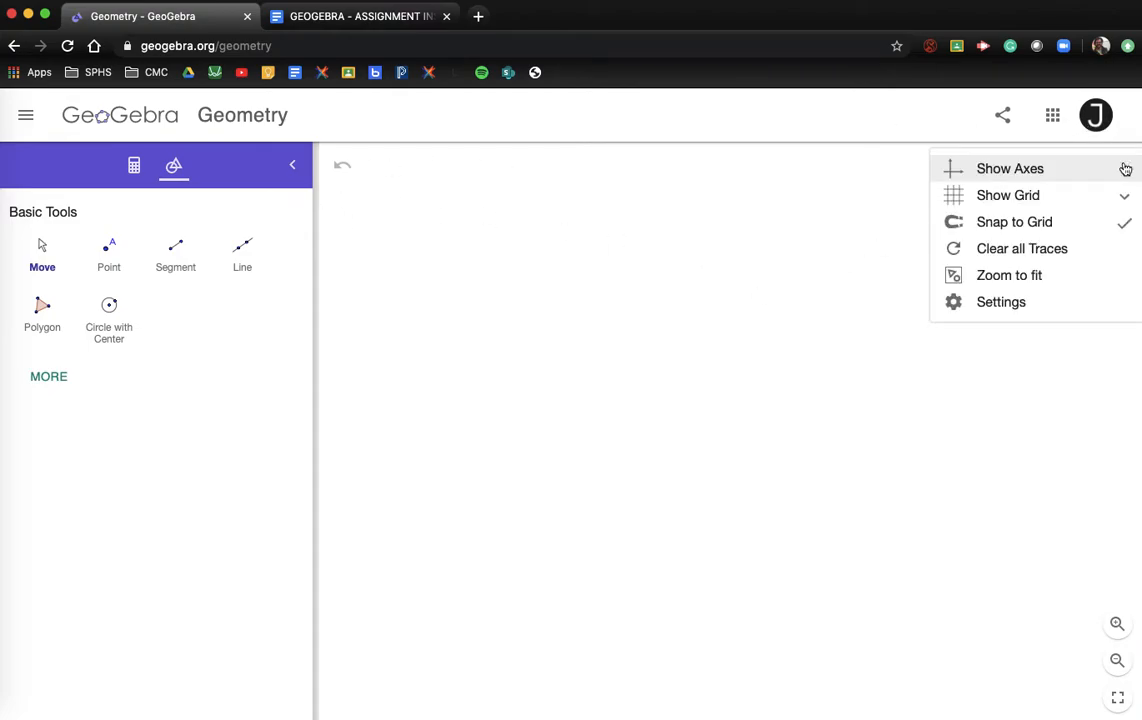
click(1045, 175)
click(1122, 165)
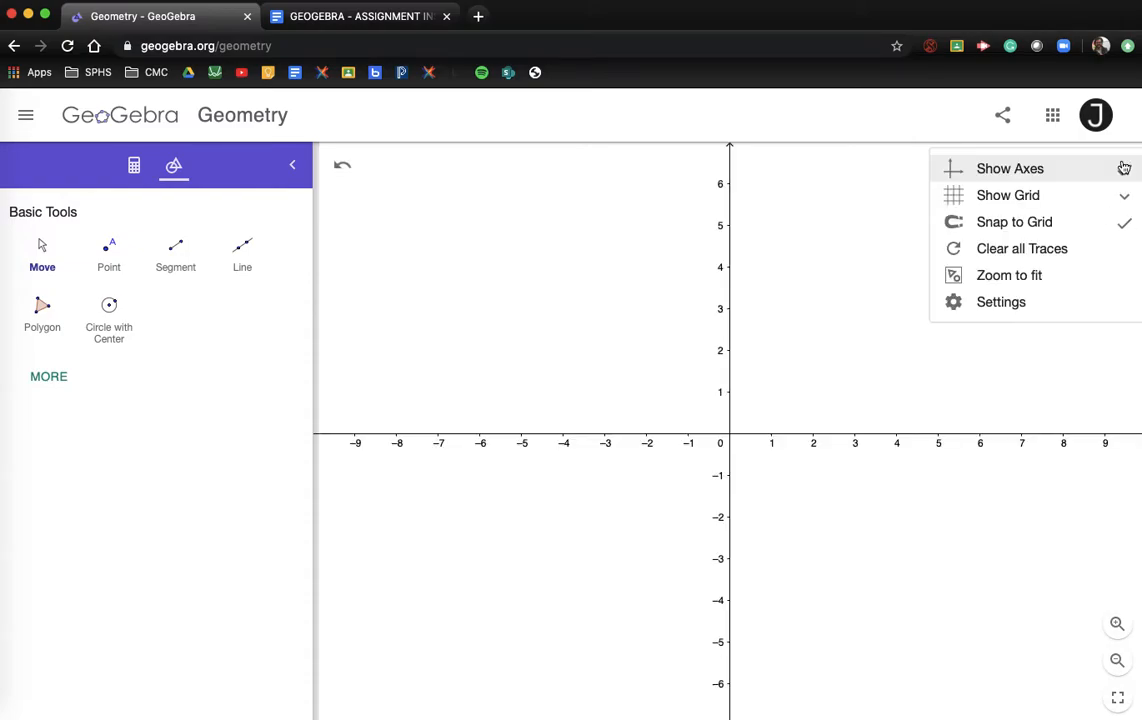
click(1060, 196)
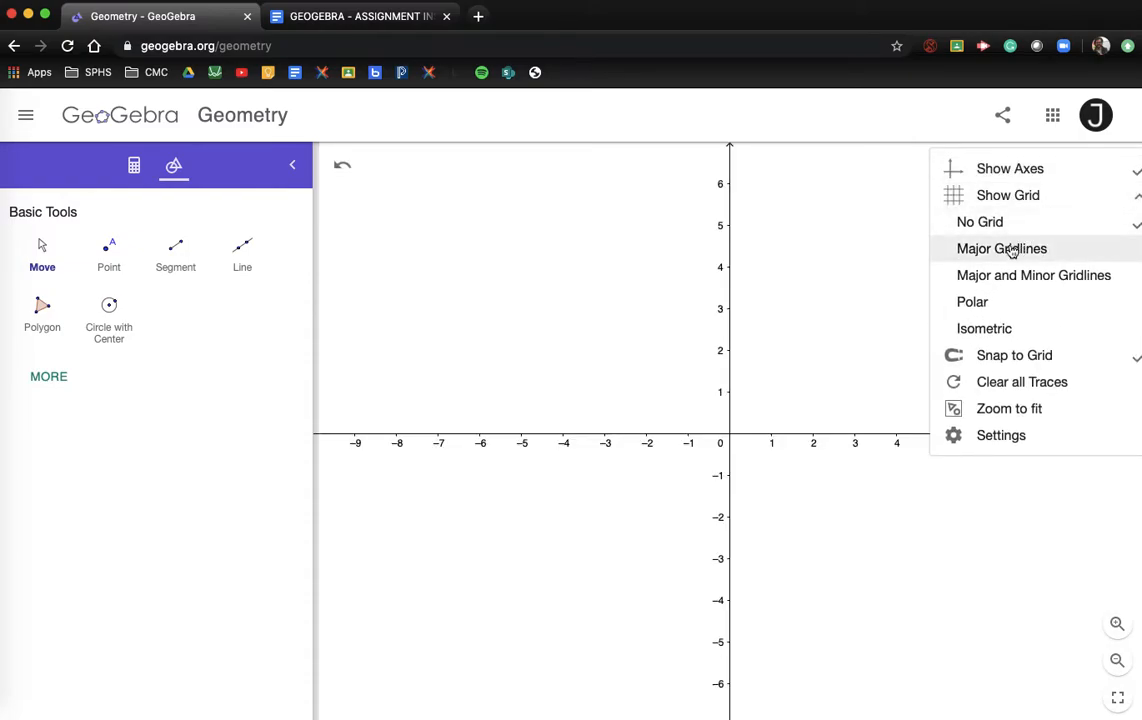
click(1010, 249)
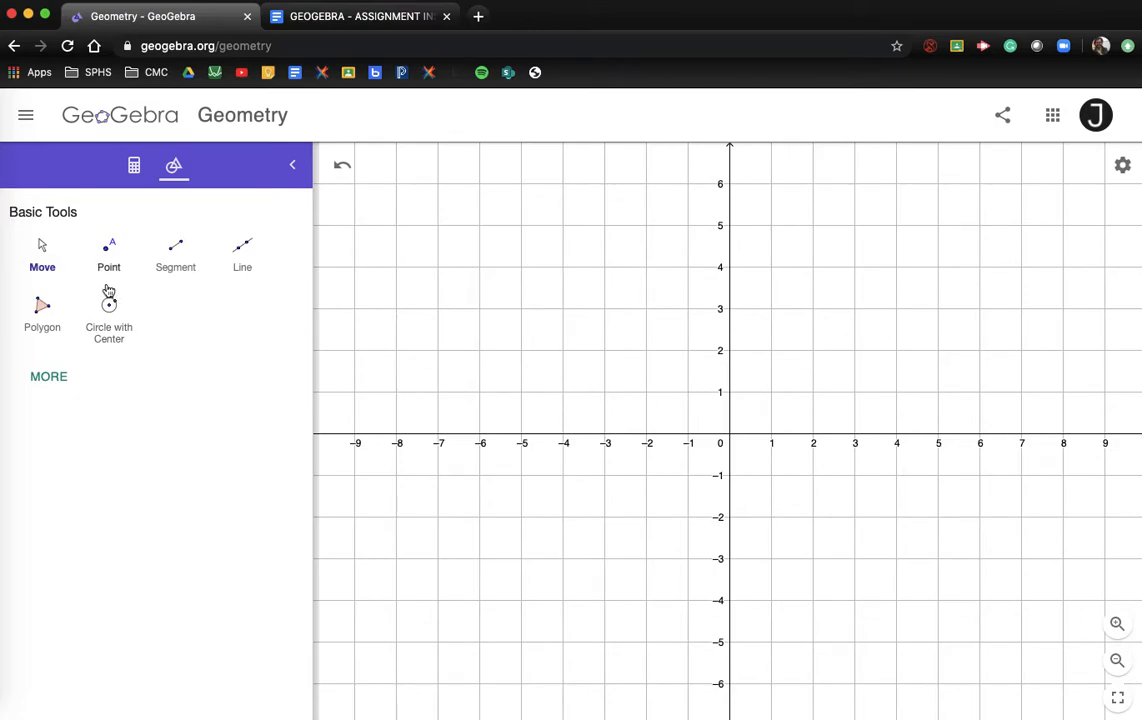
drag(622, 402, 387, 480)
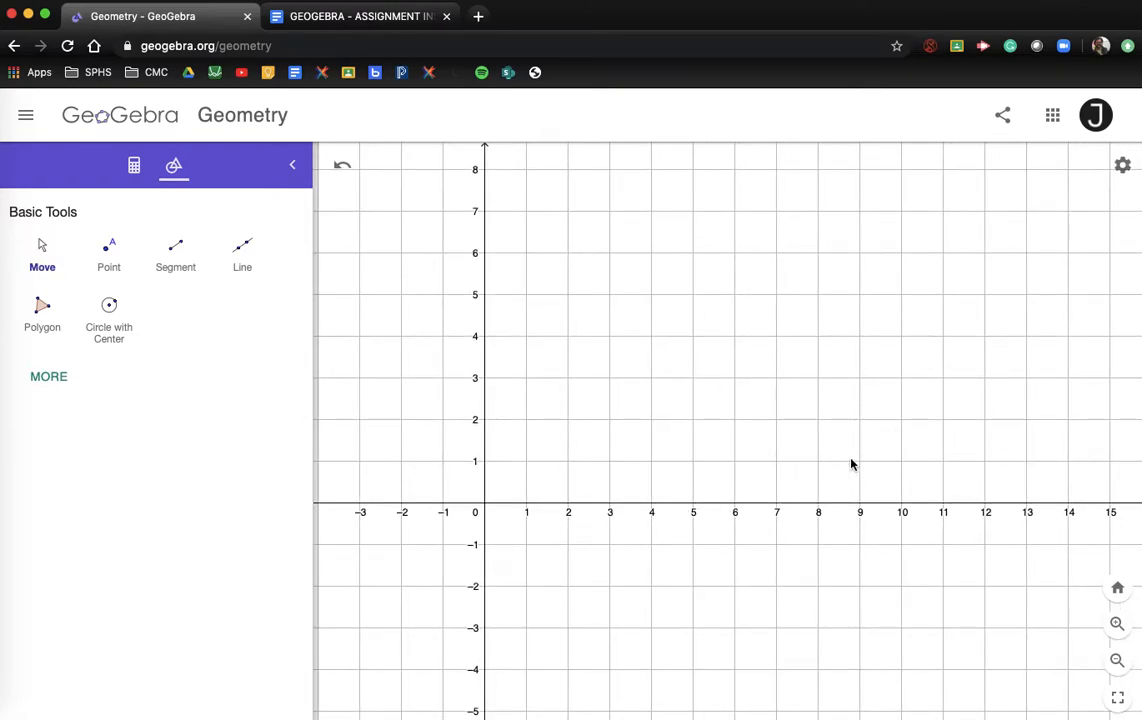
Step: Place point A at (5,1) and point B at (5,4)
click(110, 255)
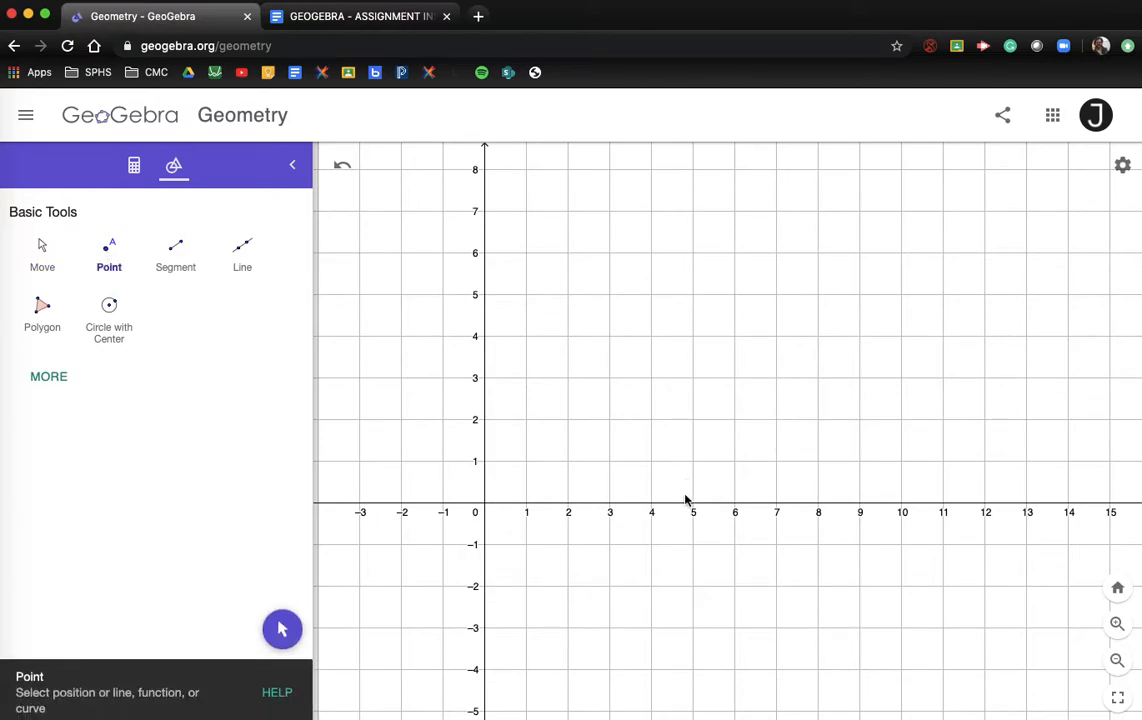
click(693, 461)
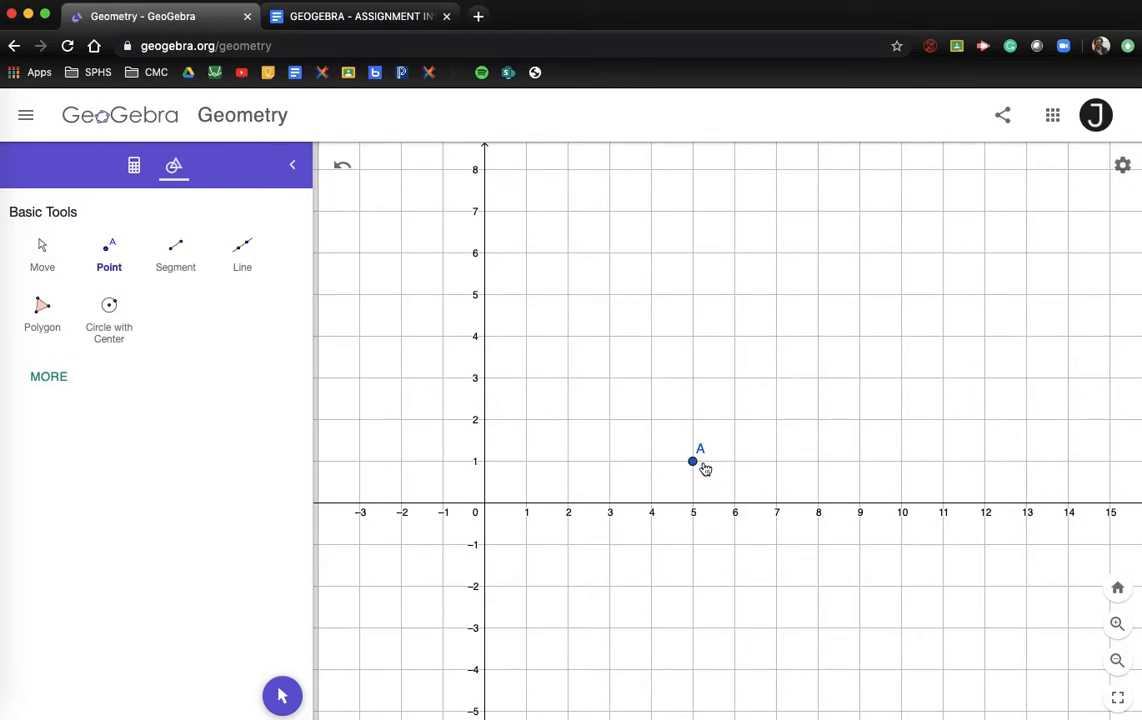
click(693, 336)
Step: Draw polygon BAC through B, A and C at (9,1)
click(40, 318)
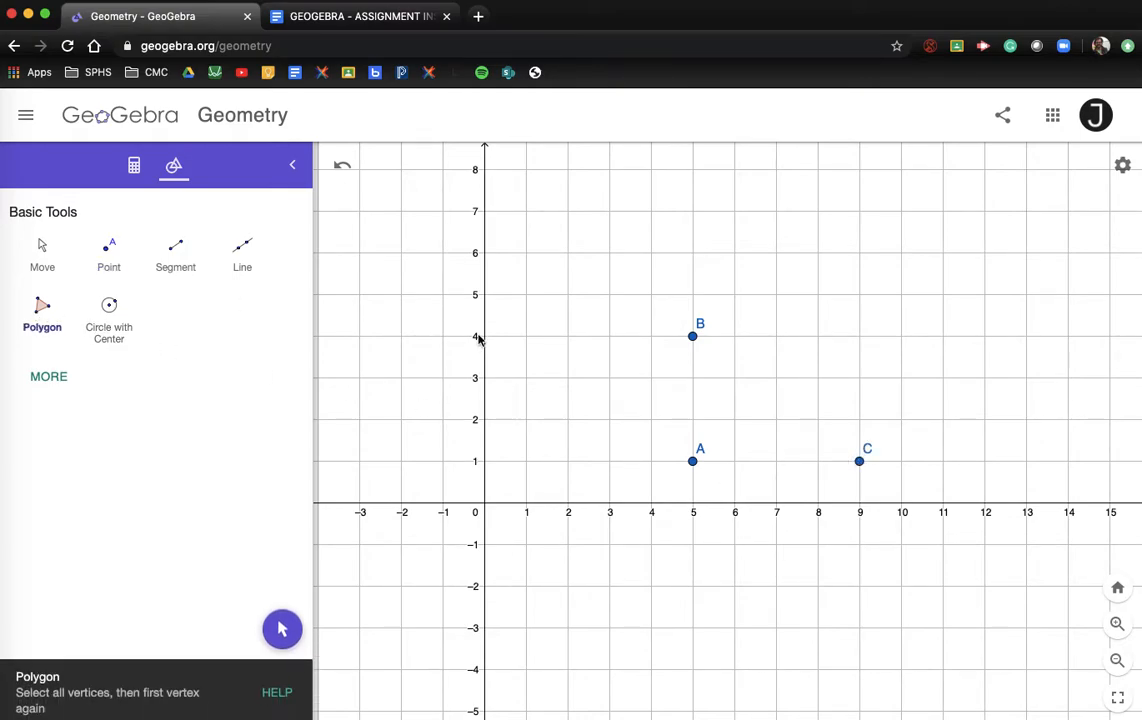
click(693, 336)
click(693, 462)
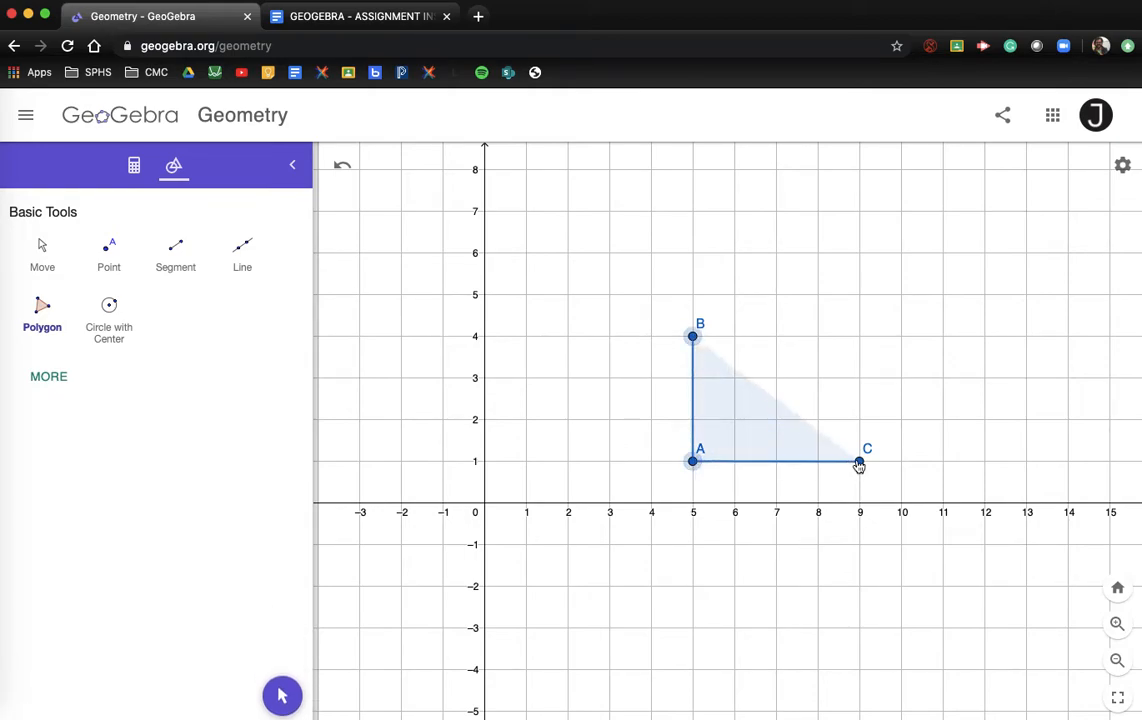
click(699, 343)
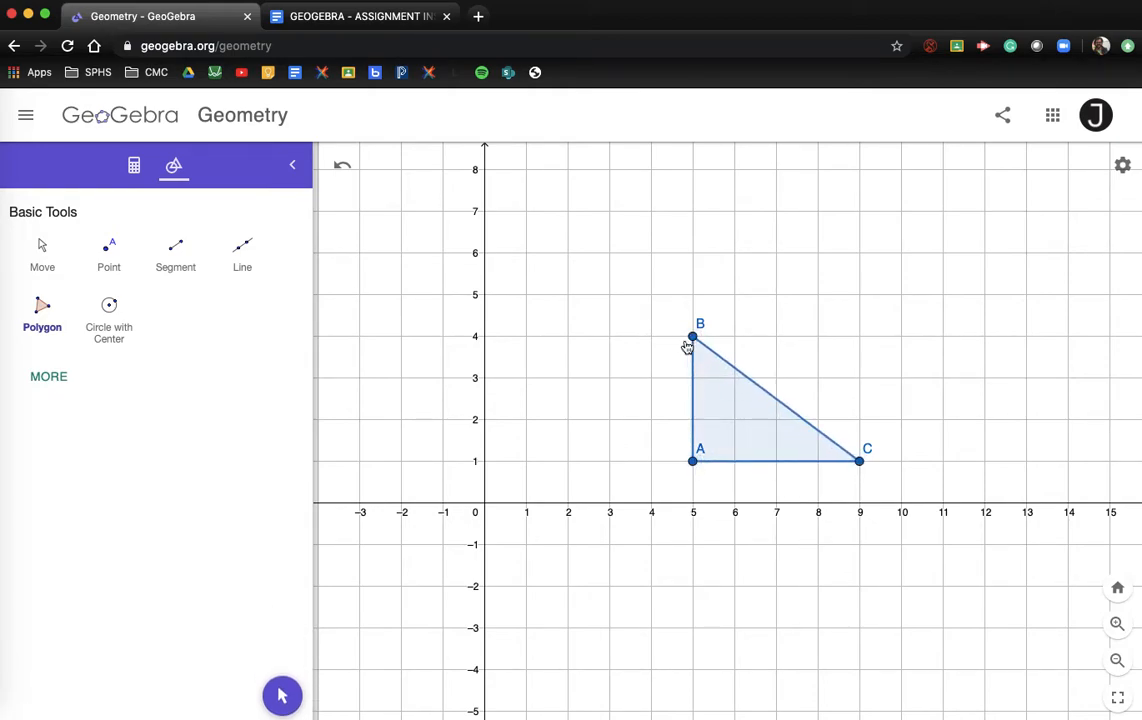
Step: Move the A, B and C labels outside their vertices
click(41, 249)
drag(692, 456, 683, 474)
drag(701, 327, 695, 328)
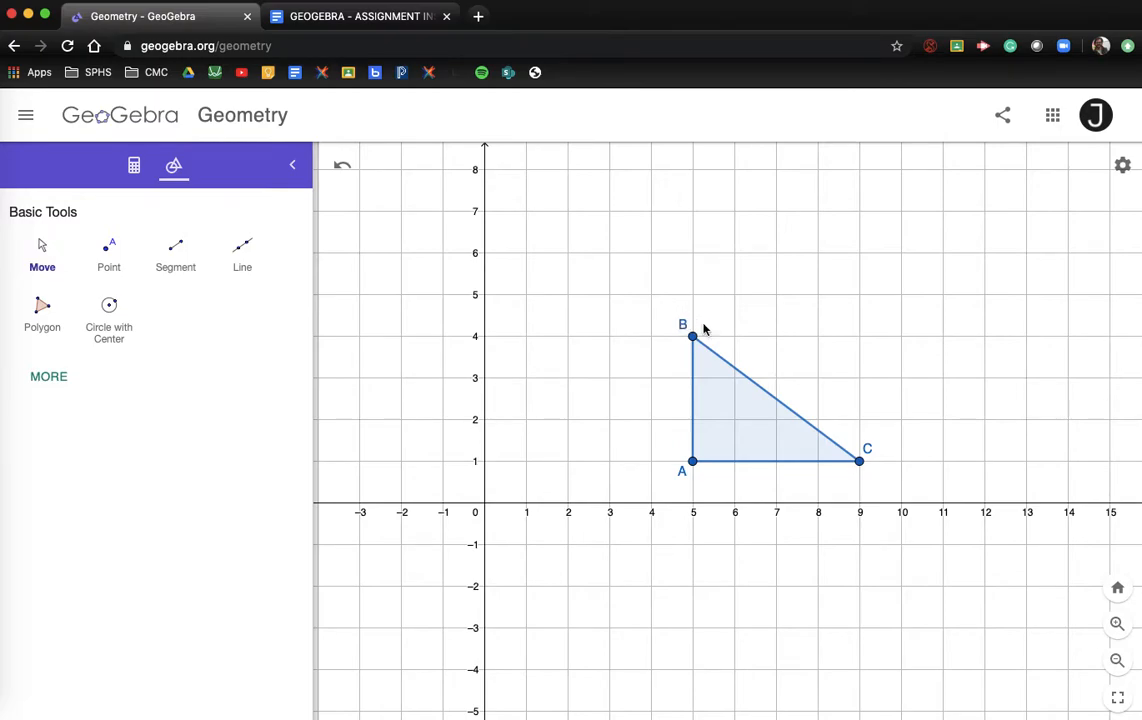
drag(867, 449, 871, 480)
Step: Show the side lengths of AB and BC with the Distance or Length tool
click(40, 379)
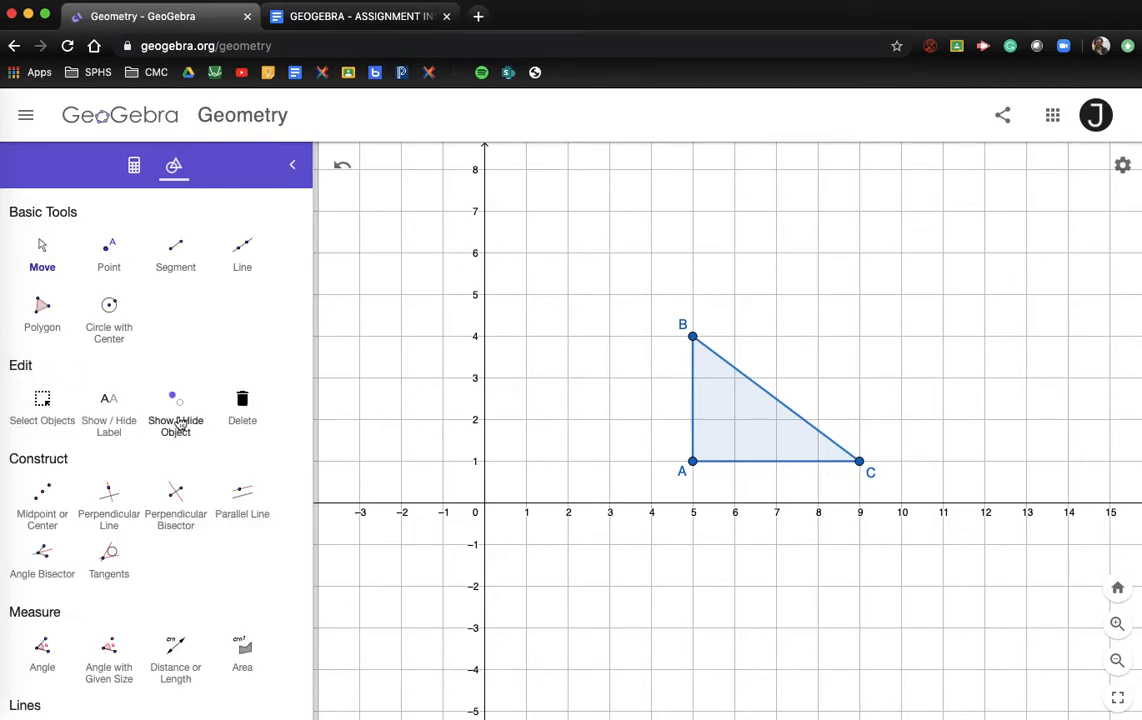
scroll(118, 546, down, 1)
scroll(120, 546, down, 2)
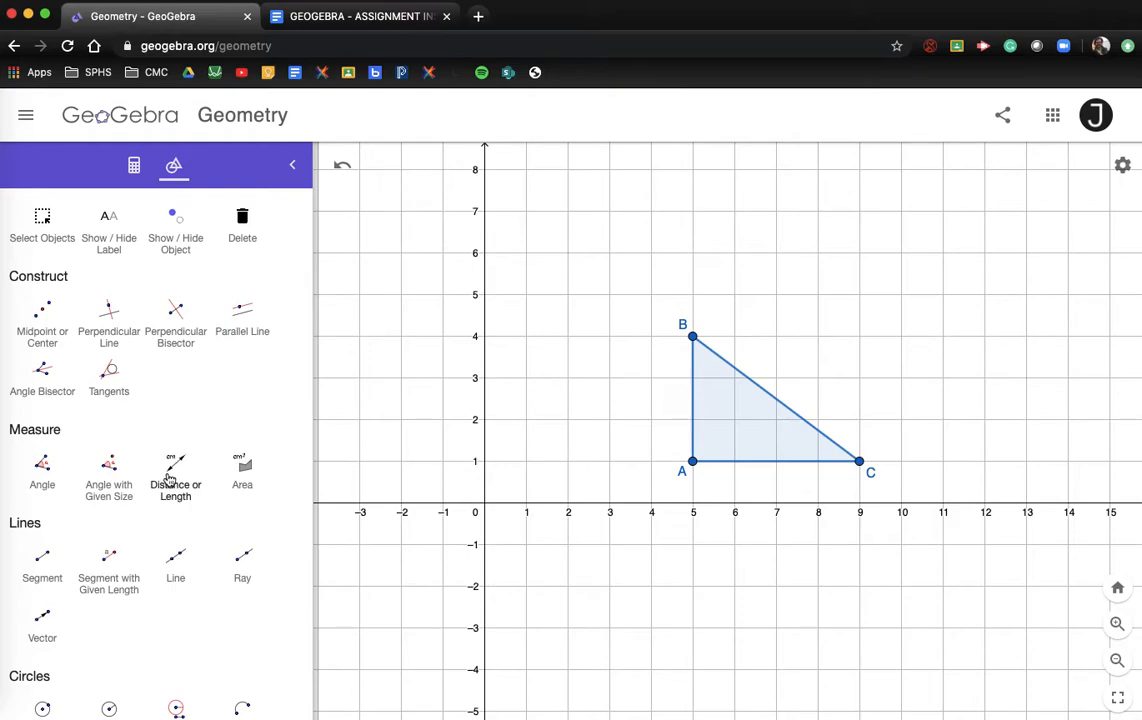
click(175, 478)
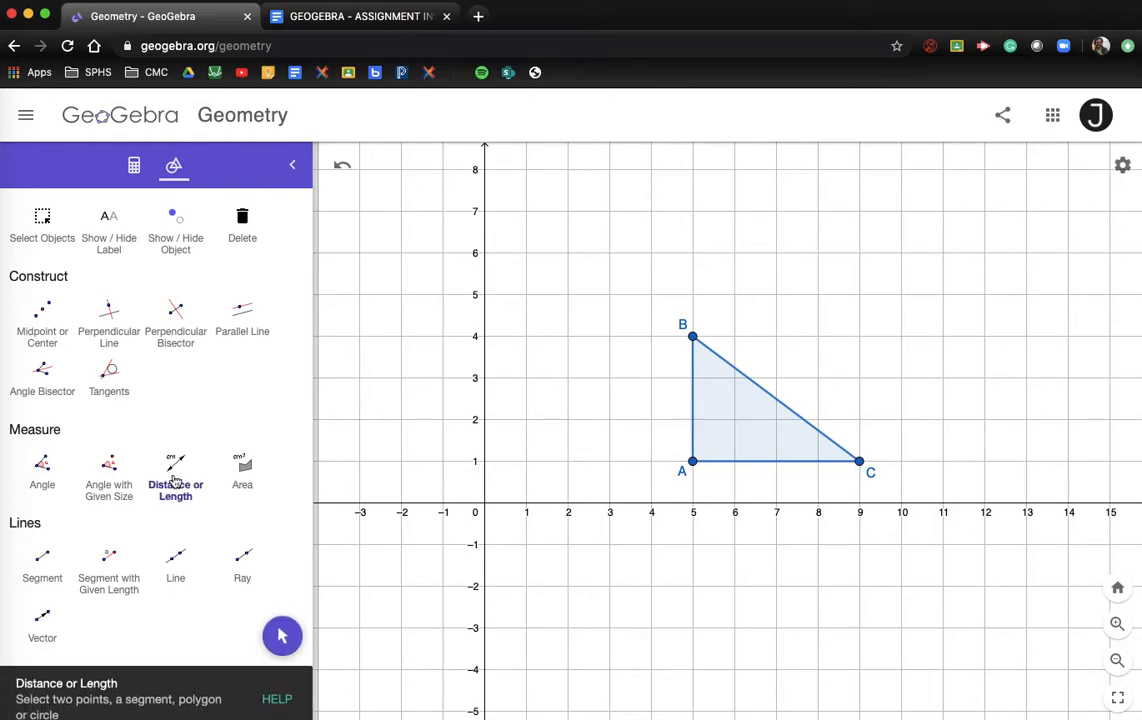
click(693, 402)
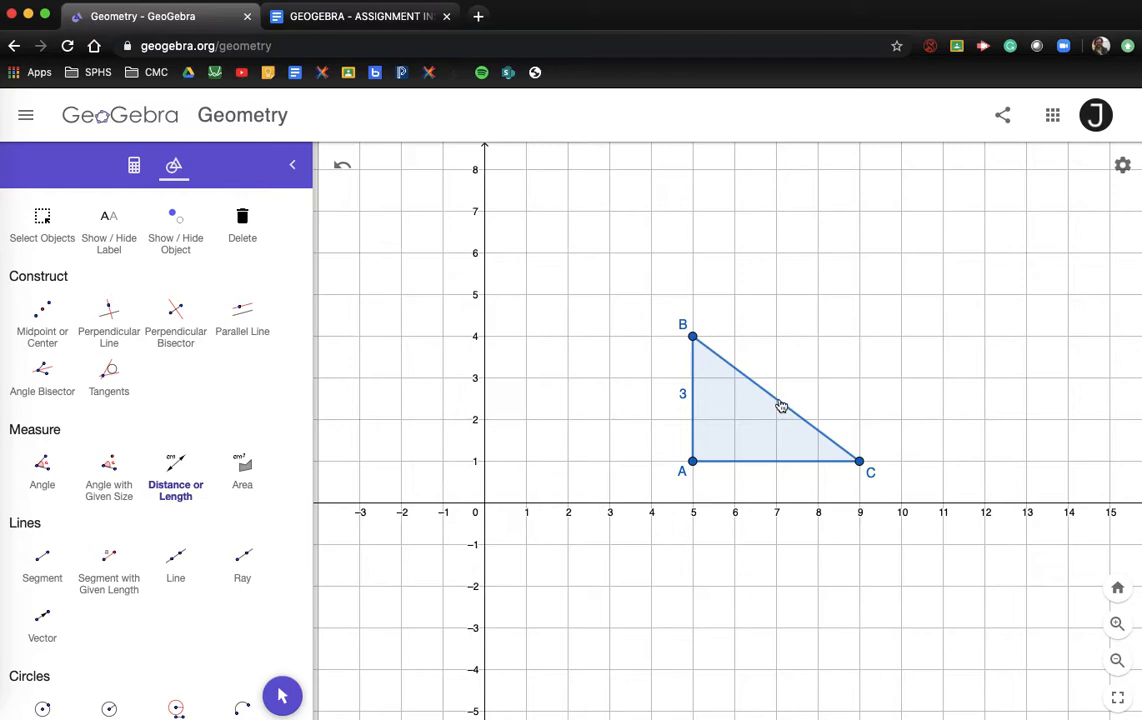
click(781, 407)
Step: Measure the angles at A, B and C: 90°, 53.1° and 36.9°
click(43, 468)
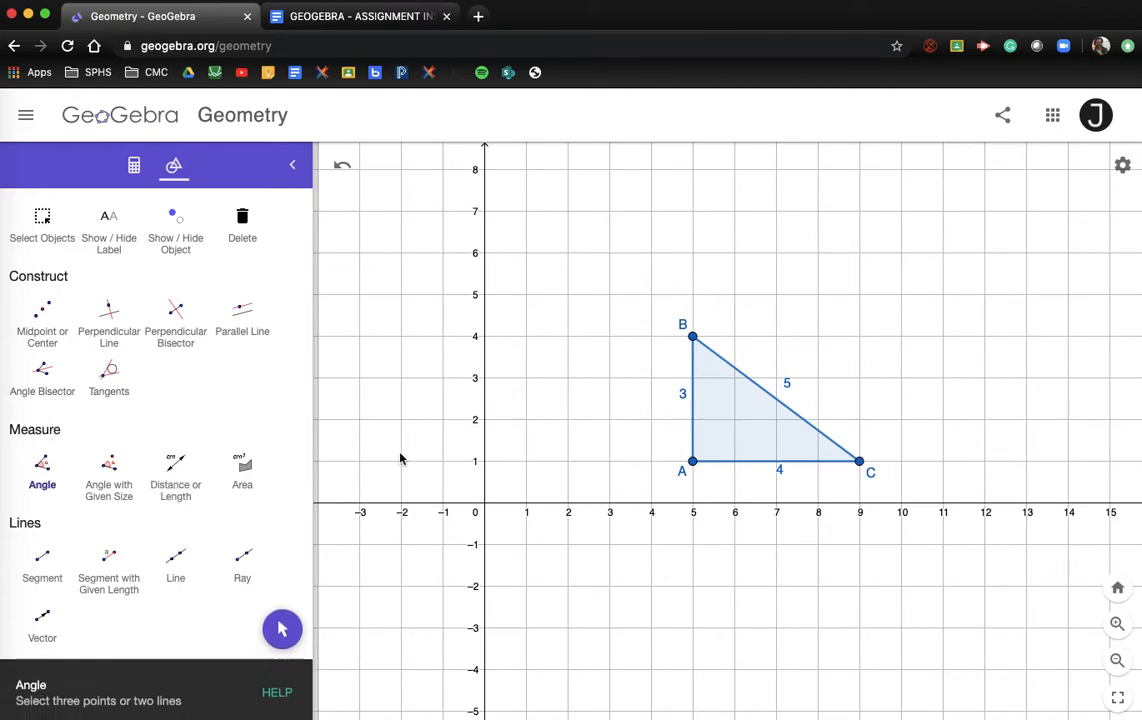
click(711, 463)
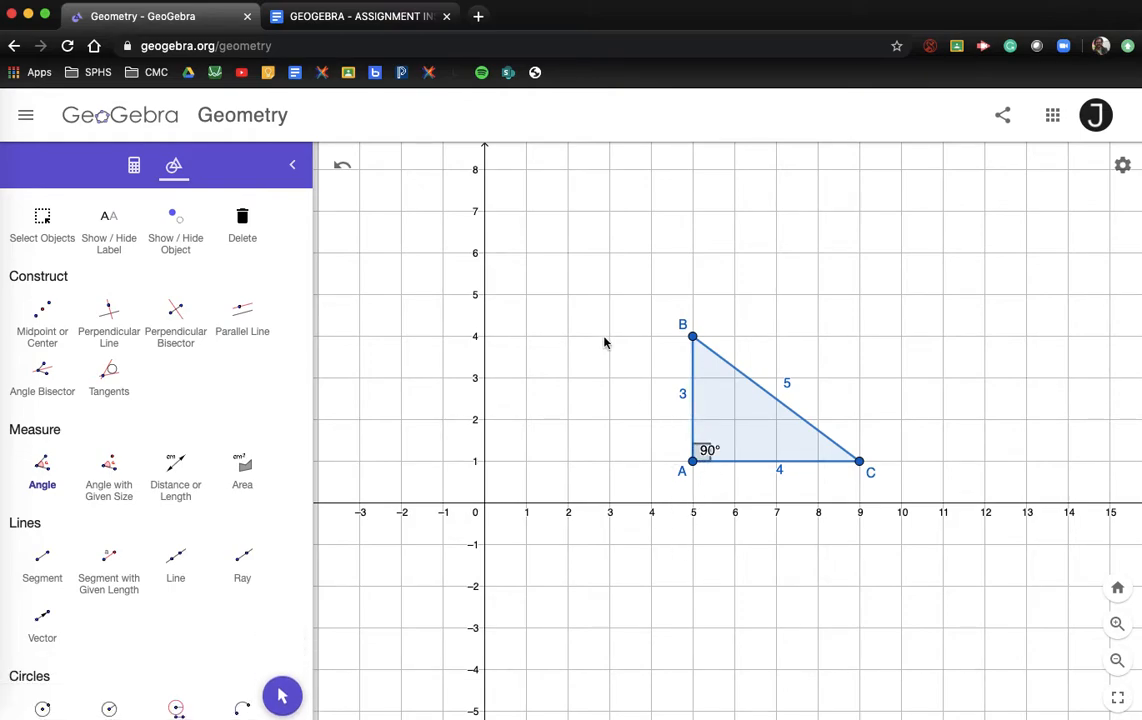
click(693, 366)
click(714, 355)
click(841, 464)
click(840, 450)
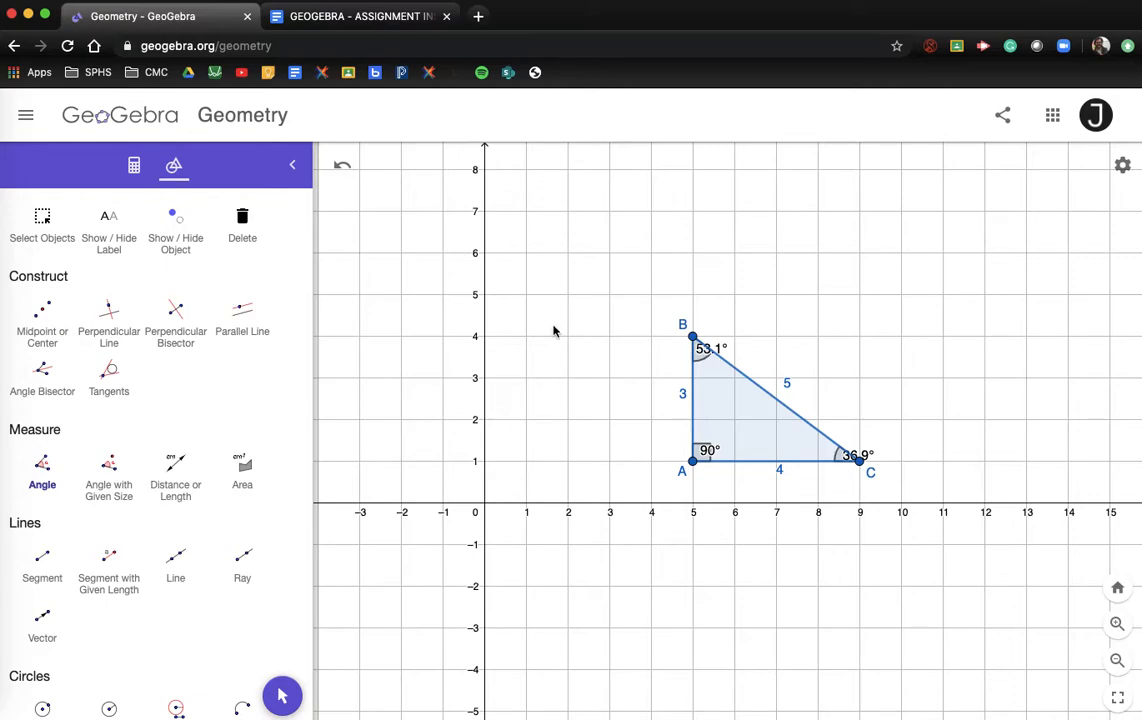
Step: Show the area of triangle ABC as 6
click(250, 470)
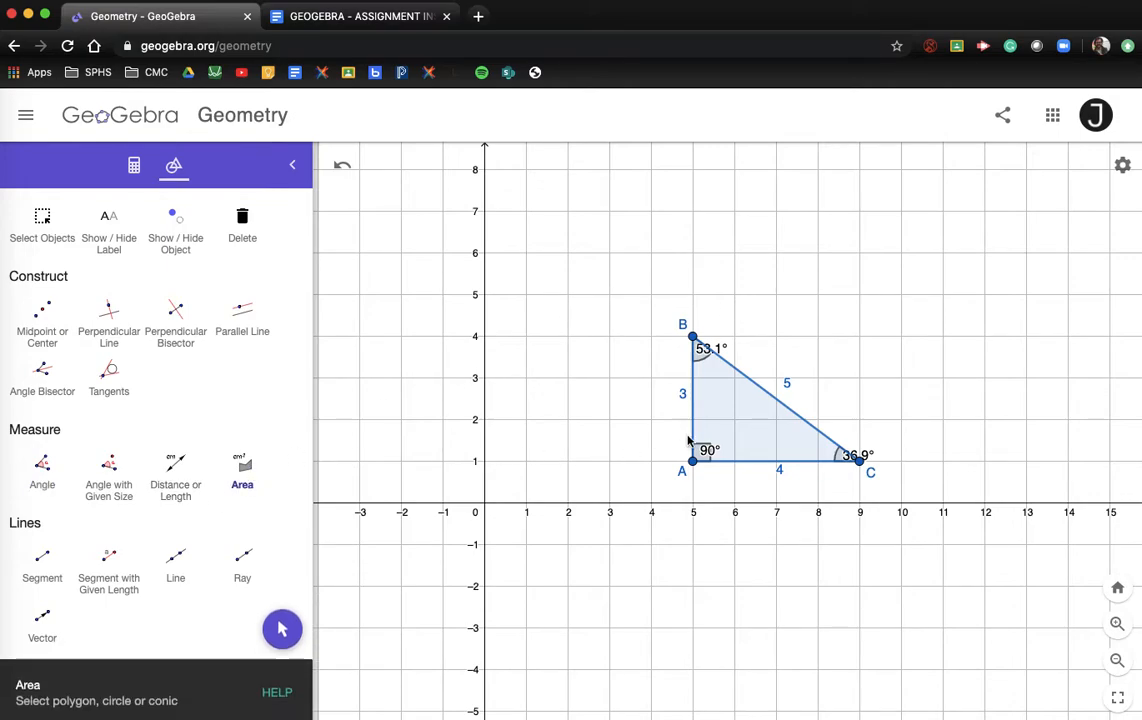
click(752, 437)
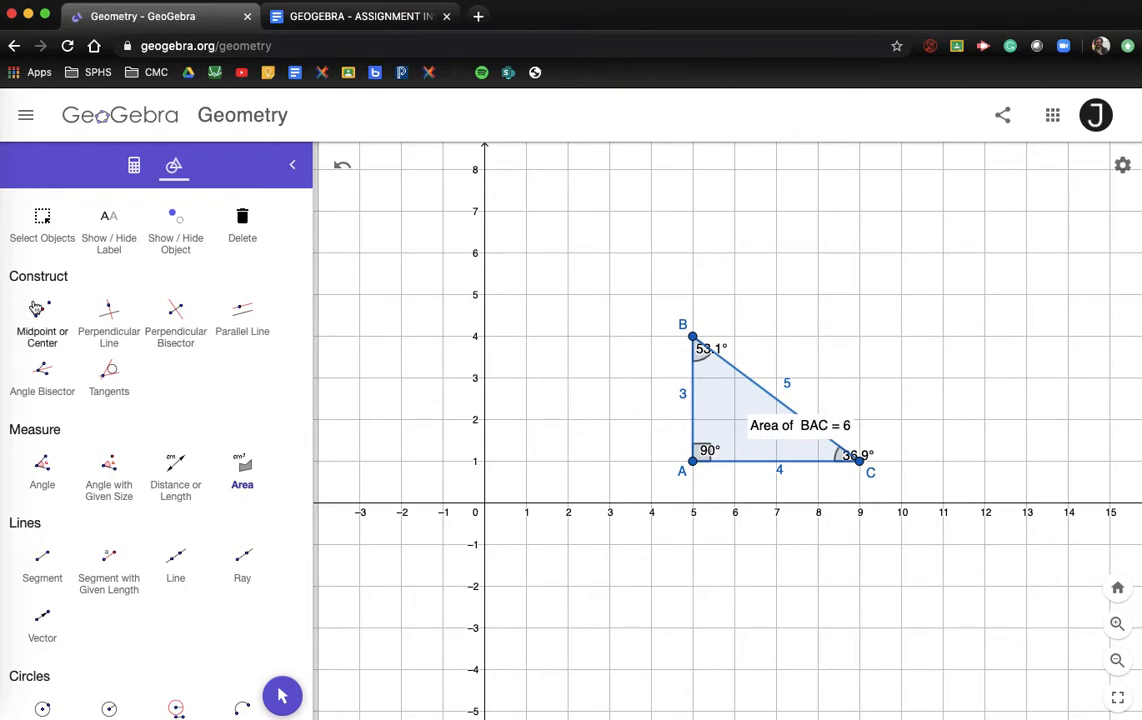
scroll(41, 306, up, 4)
Step: Drag the "Area of BAC = 6" label beside the hypotenuse and deselect it
click(42, 258)
drag(776, 424, 867, 402)
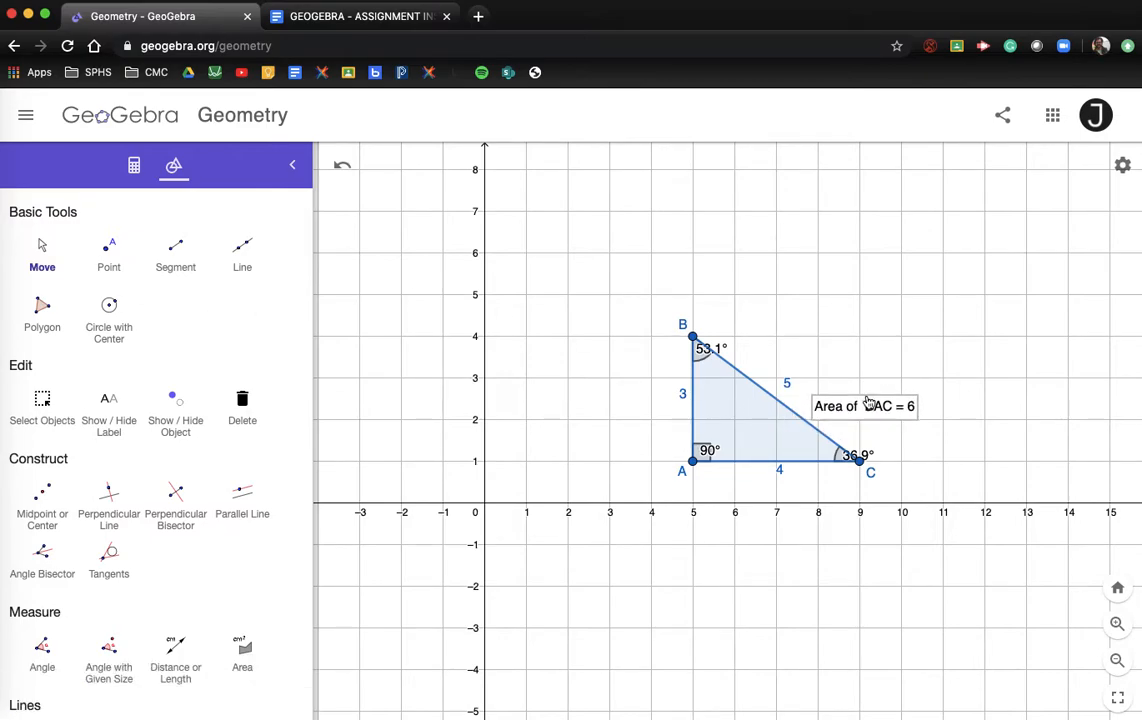
click(762, 558)
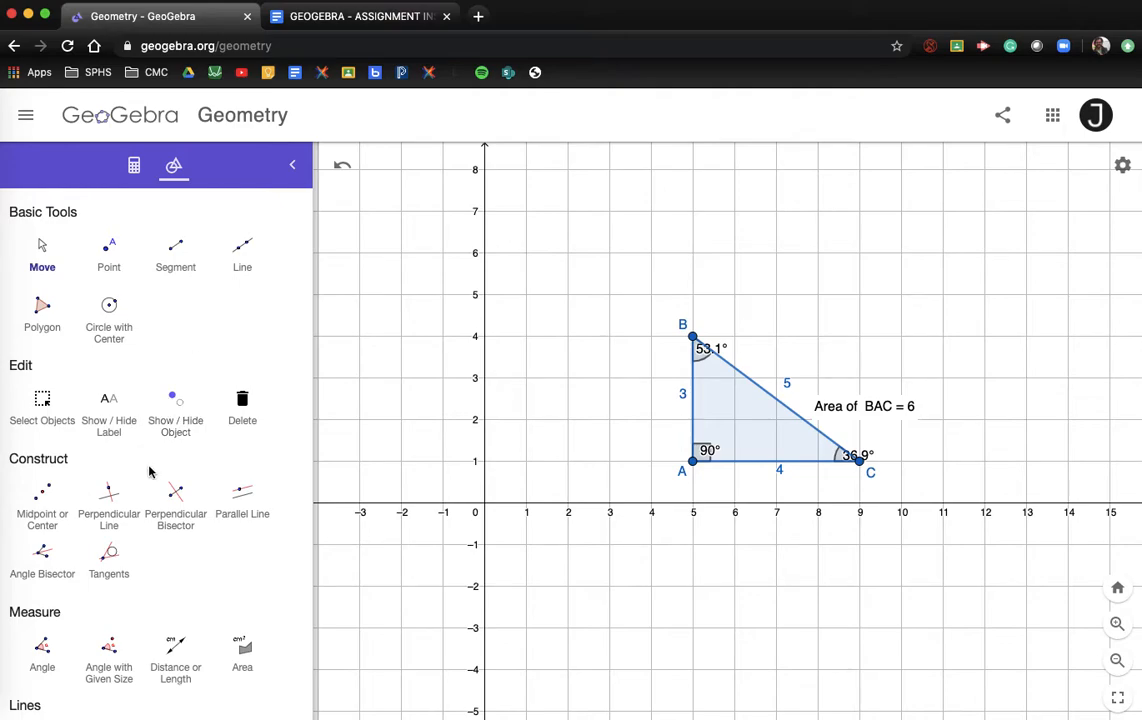
scroll(140, 587, down, 1)
scroll(140, 587, down, 10)
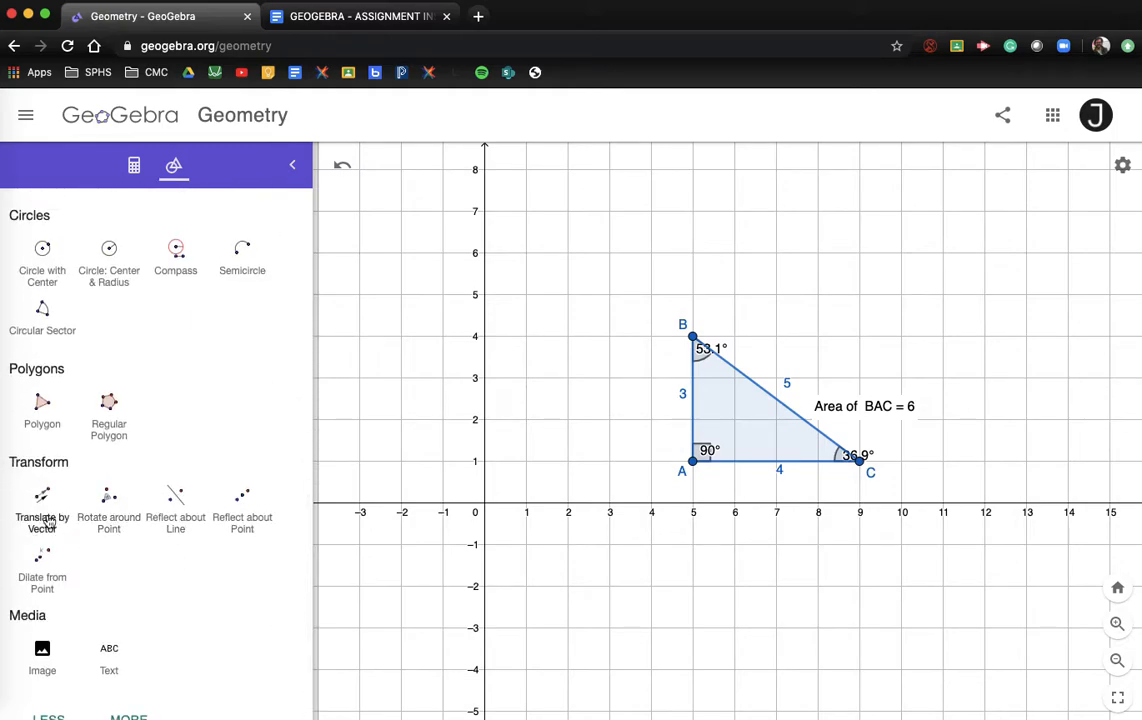
Step: Reflect triangle ABC about the x-axis with Reflect about Line, creating A'B'C'
click(176, 523)
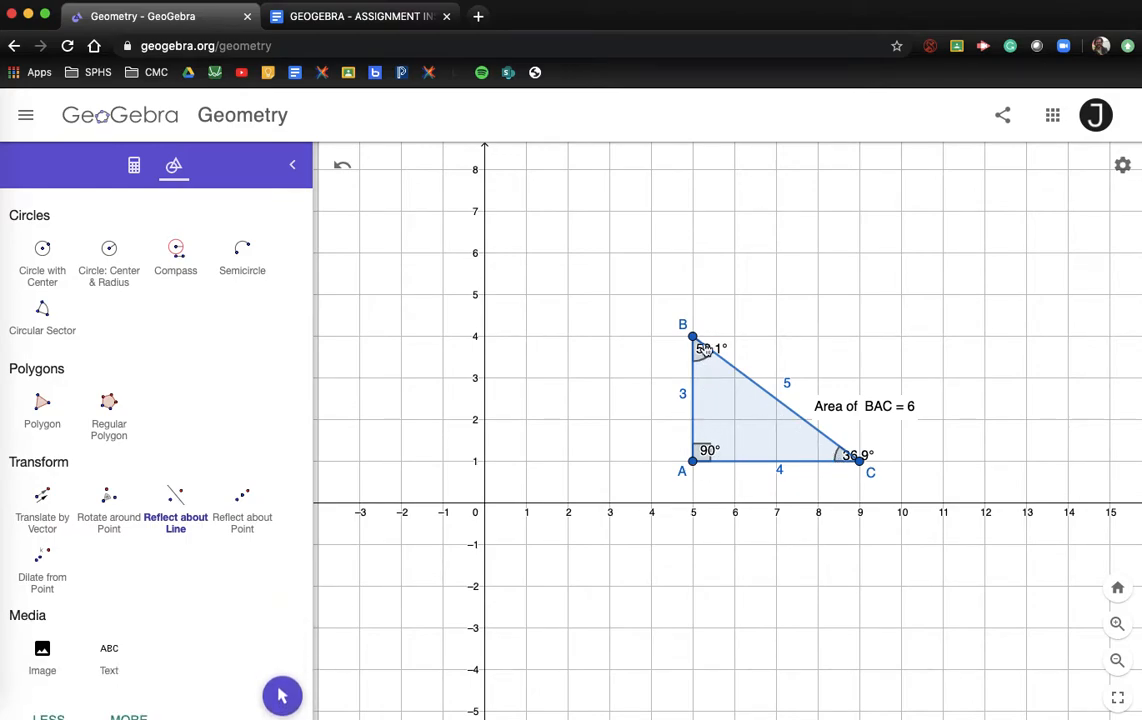
click(754, 445)
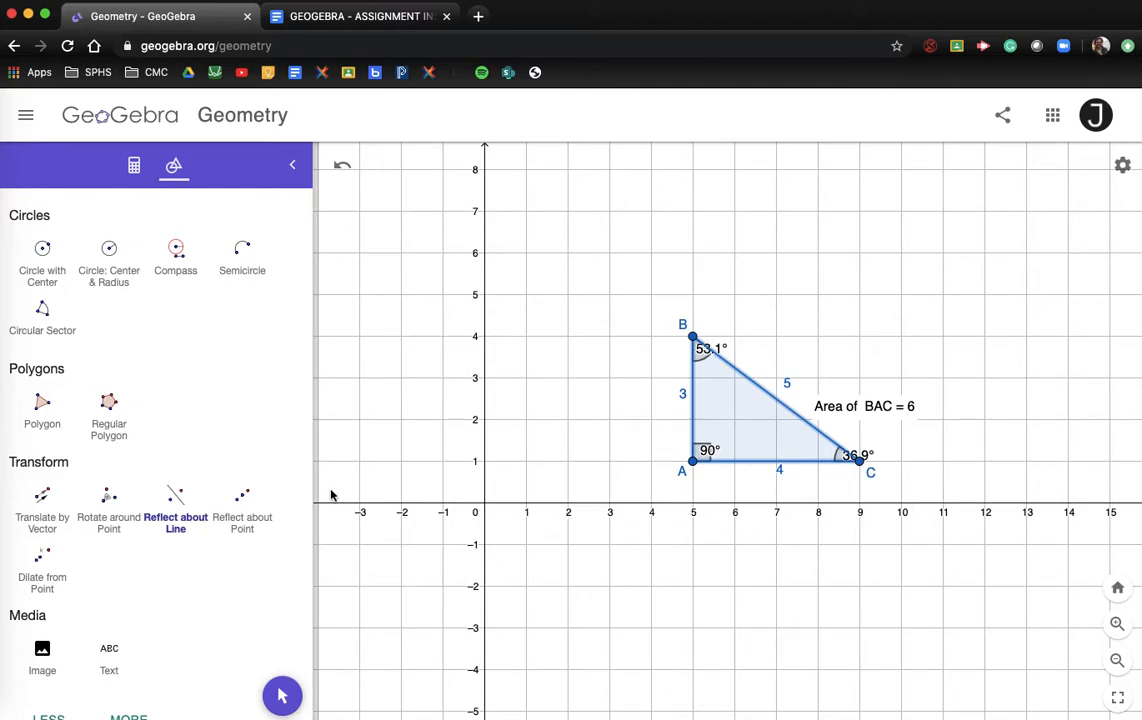
click(767, 504)
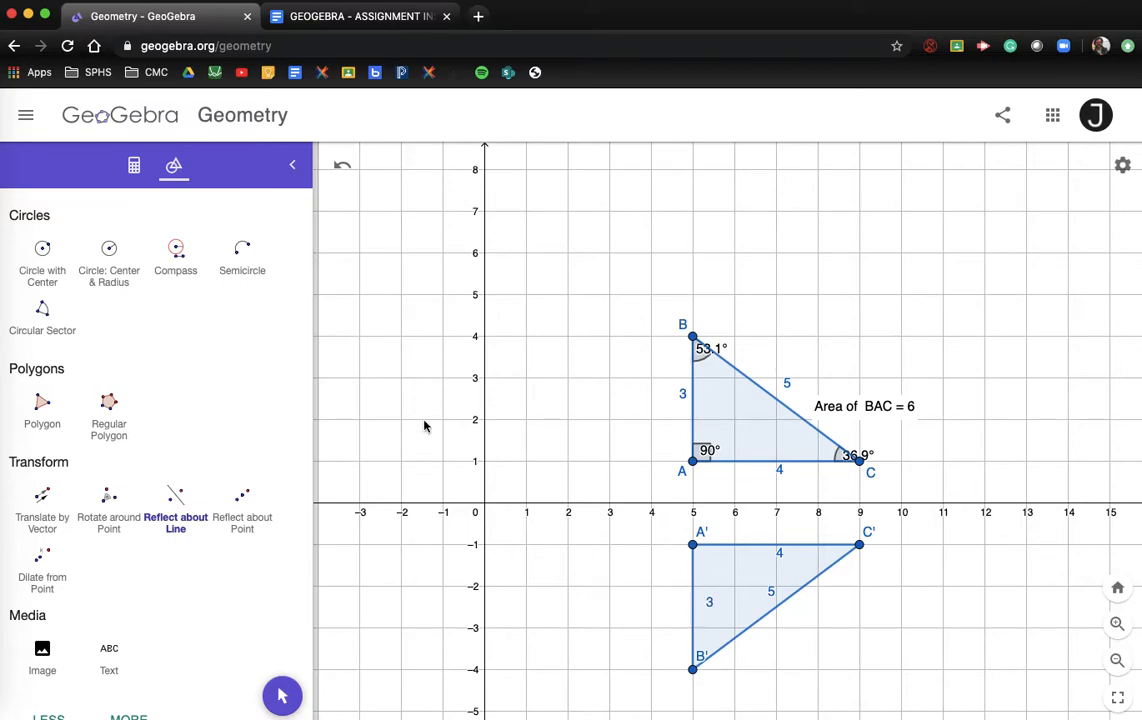
Step: Reflect A'B'C' over the y-axis to A''B''C'' at (-5,-1), (-5,-4), (-9,-1), then over the x-axis
scroll(122, 375, up, 8)
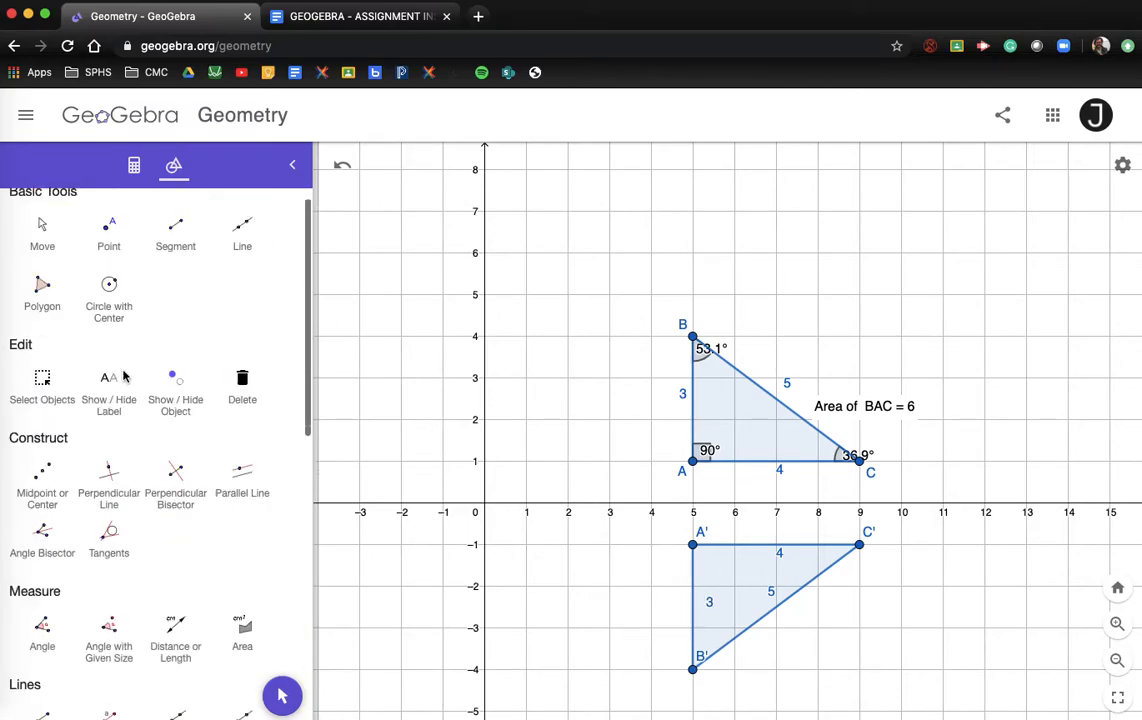
click(44, 250)
drag(478, 493, 699, 409)
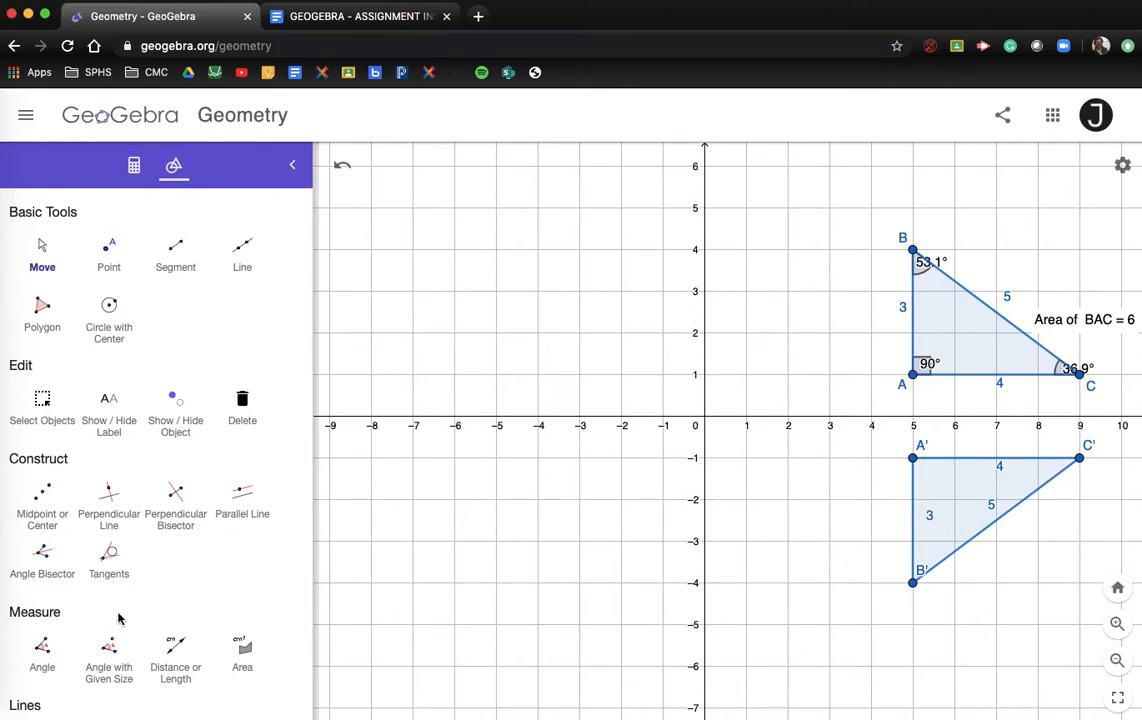
scroll(112, 637, down, 6)
scroll(114, 640, down, 2)
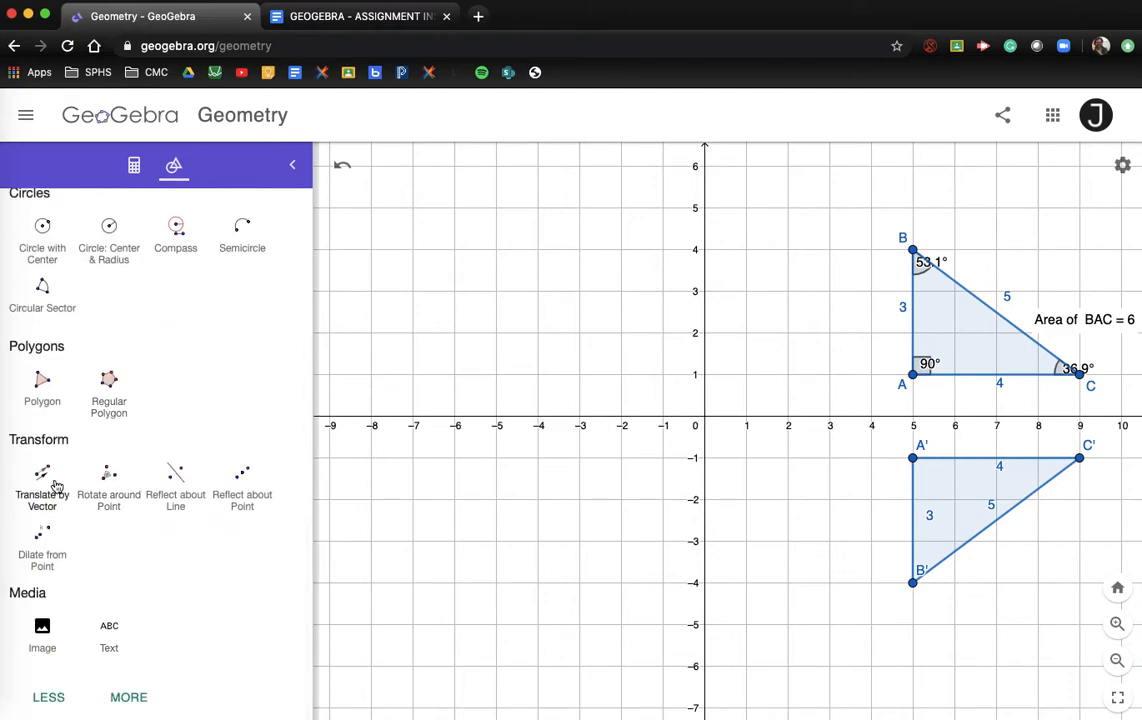
click(174, 478)
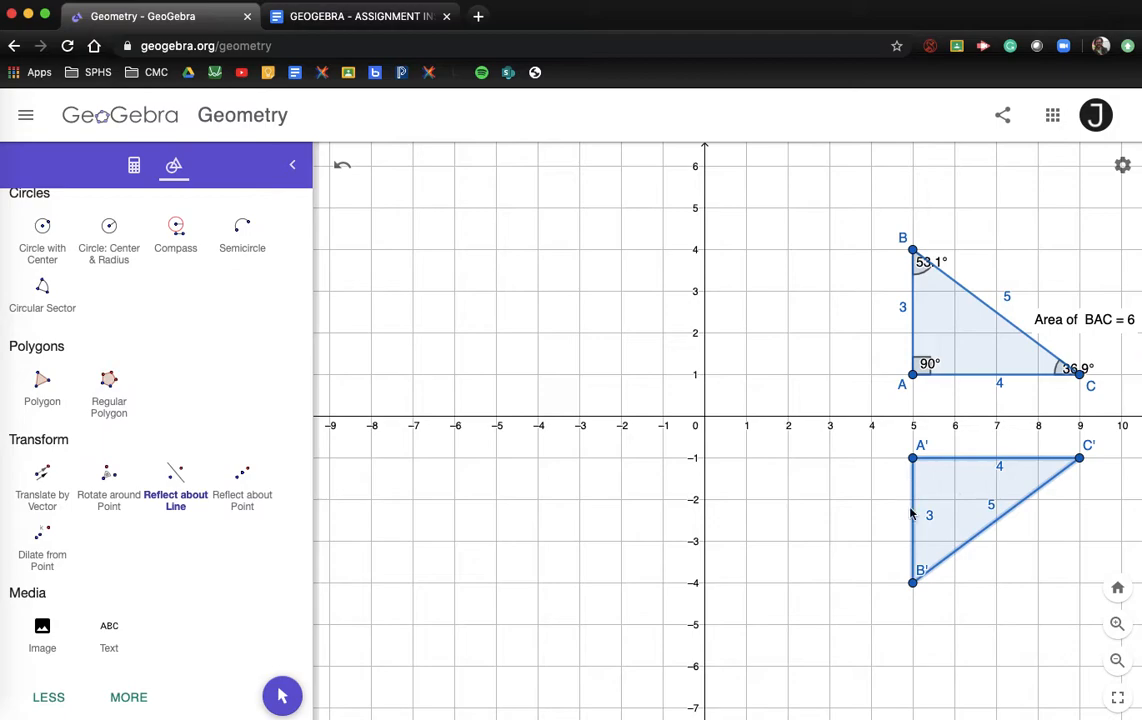
click(705, 500)
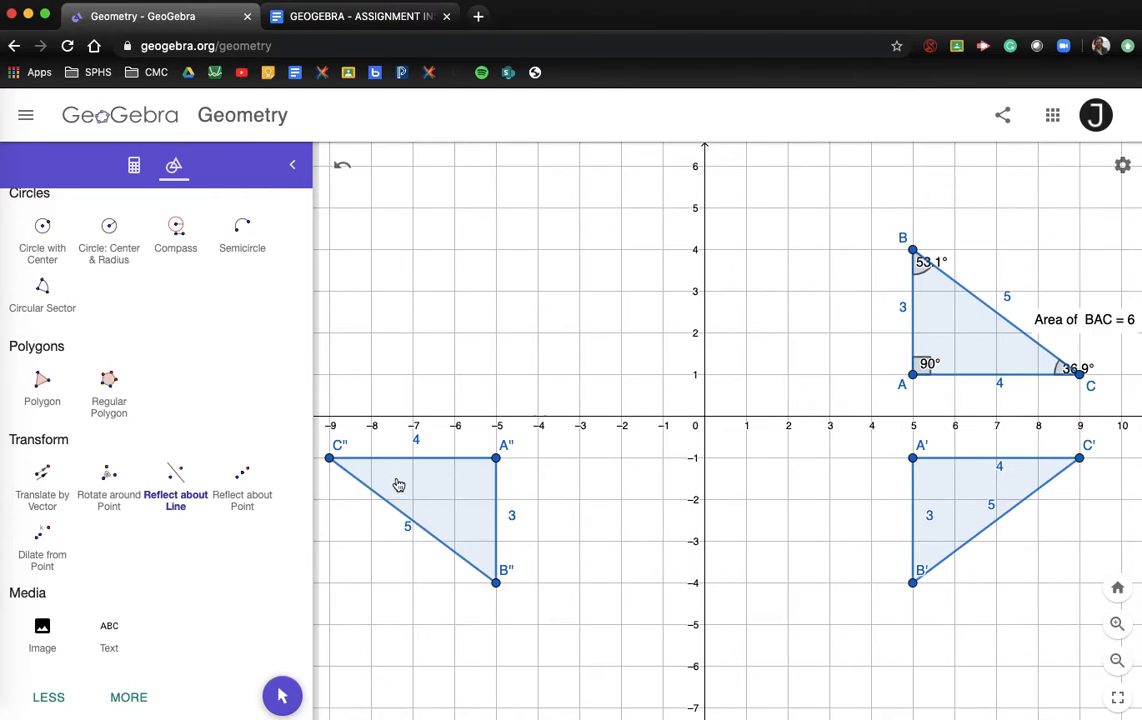
click(443, 517)
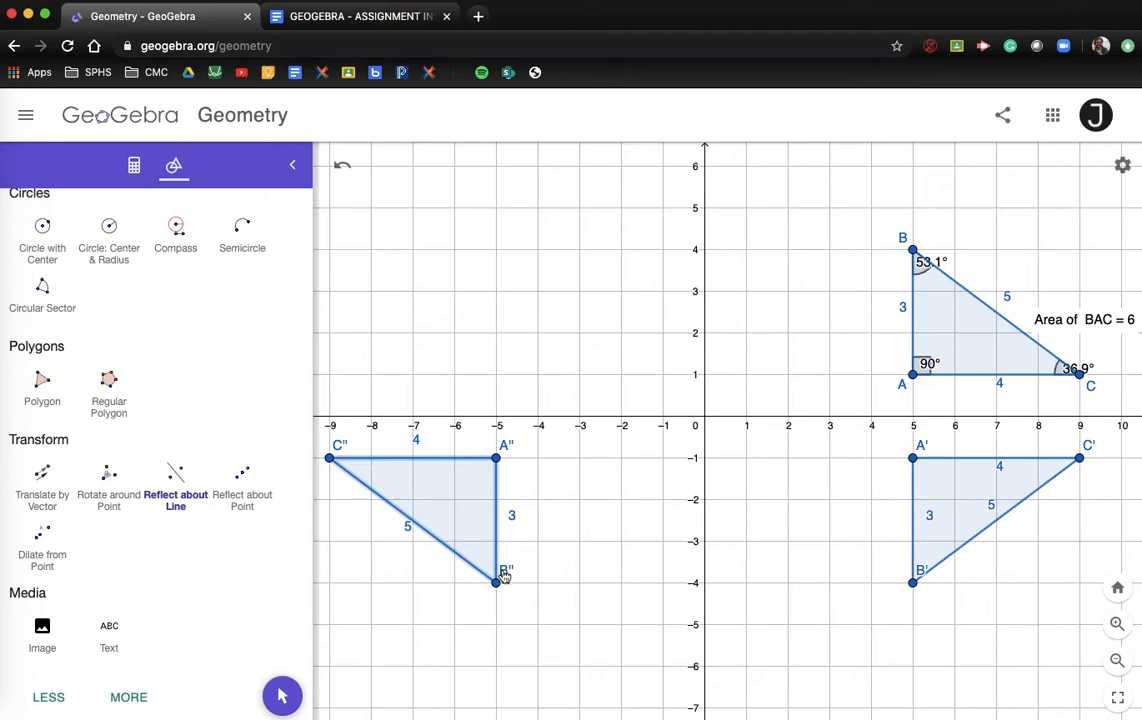
click(405, 418)
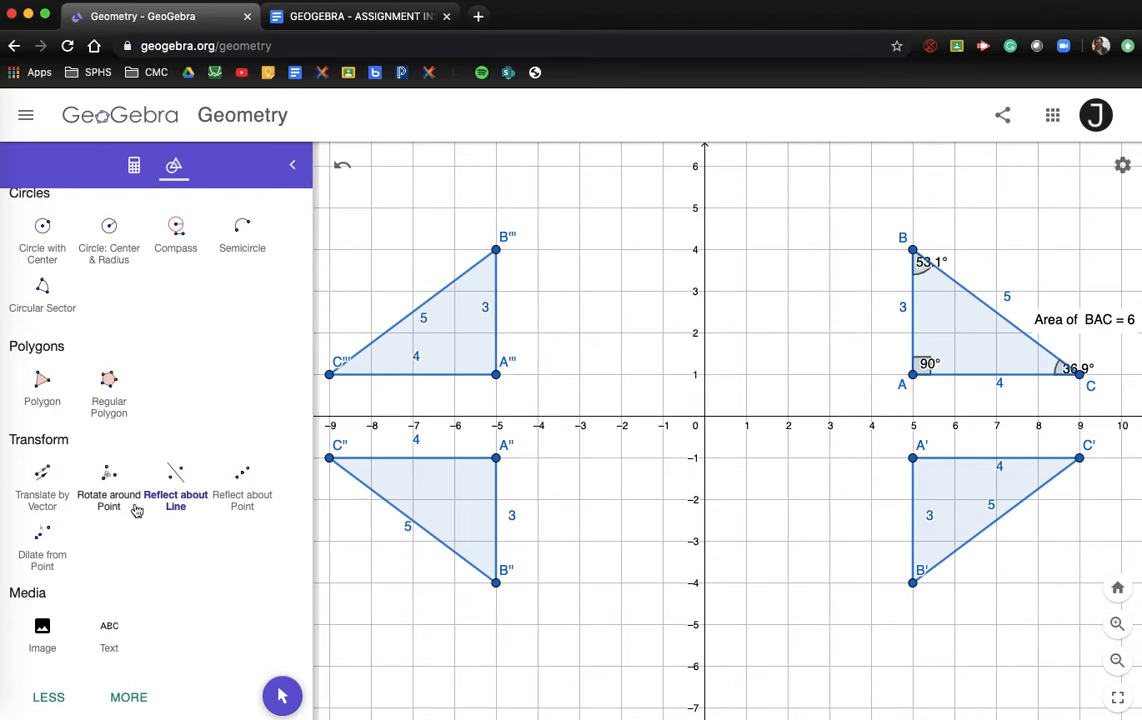
scroll(113, 463, up, 3)
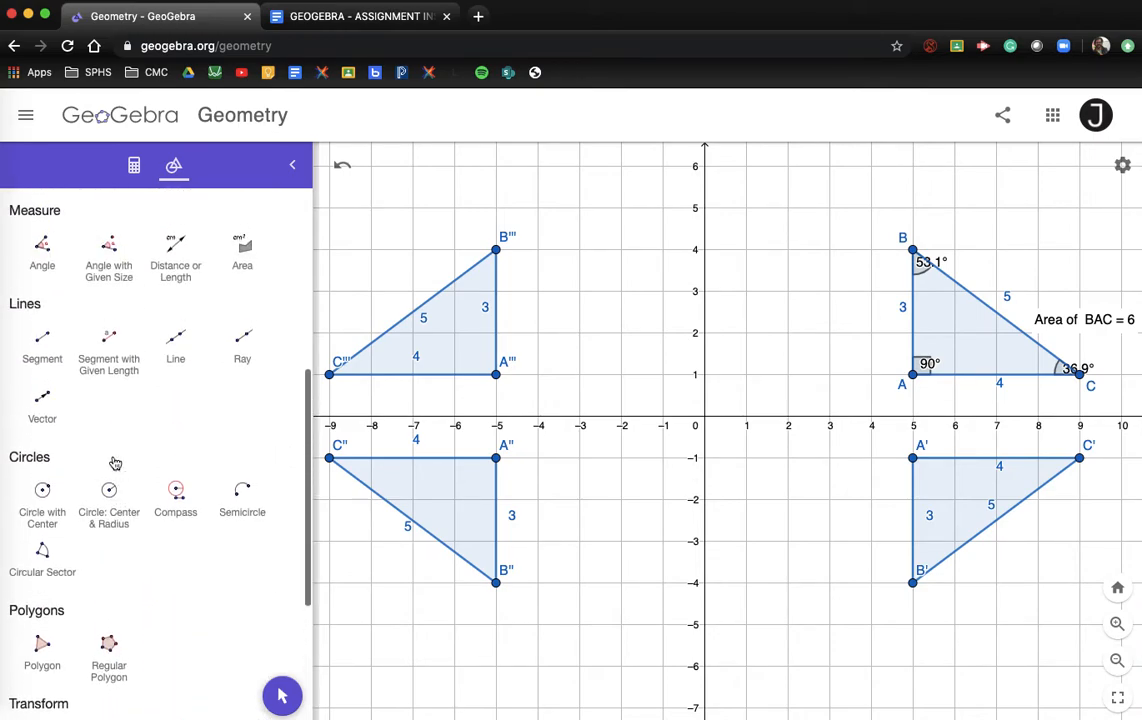
scroll(113, 463, up, 1)
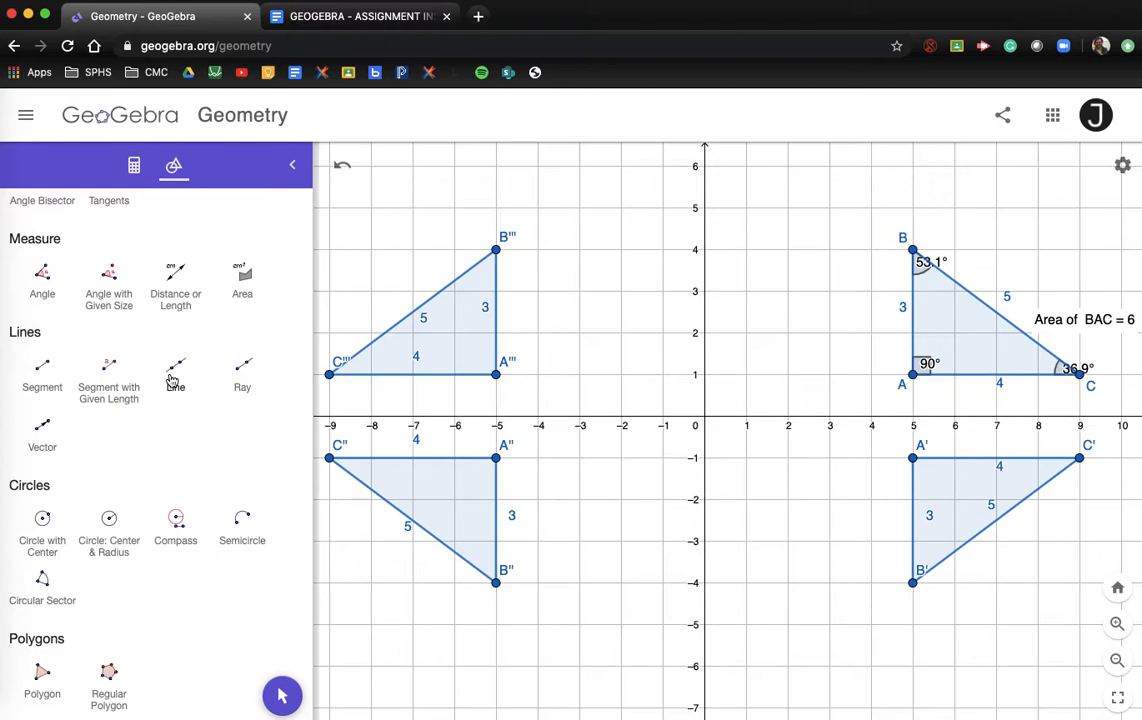
Step: Draw line DE through the origin and (1,1), giving y = x
click(175, 375)
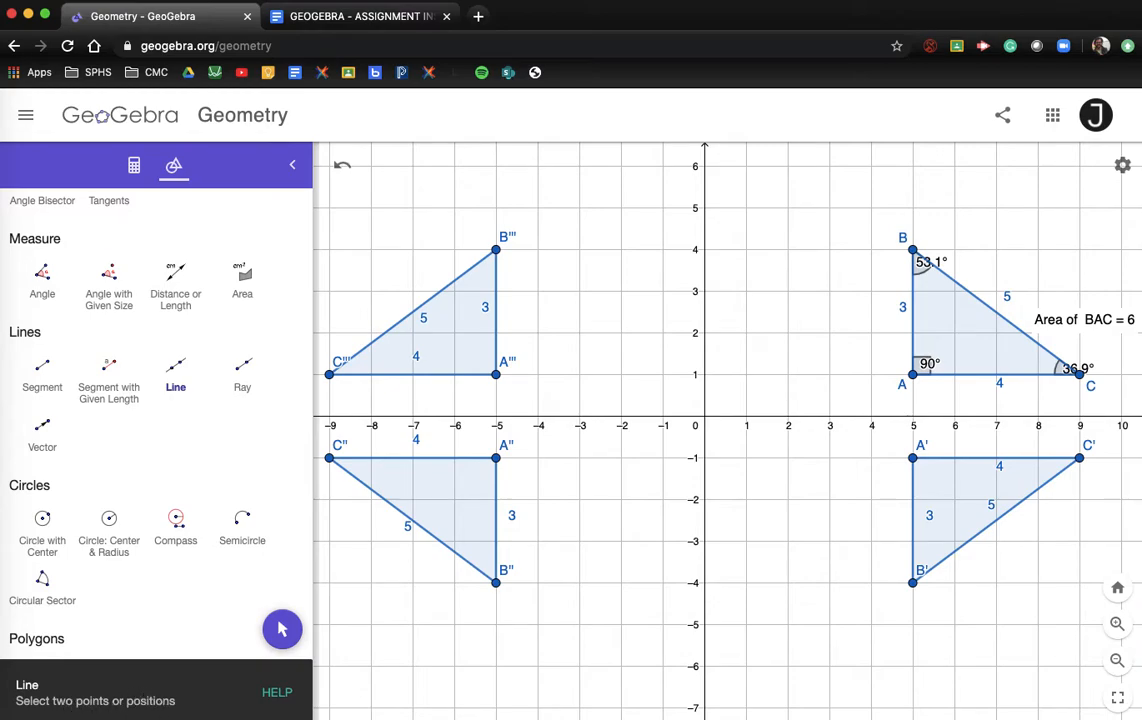
click(706, 417)
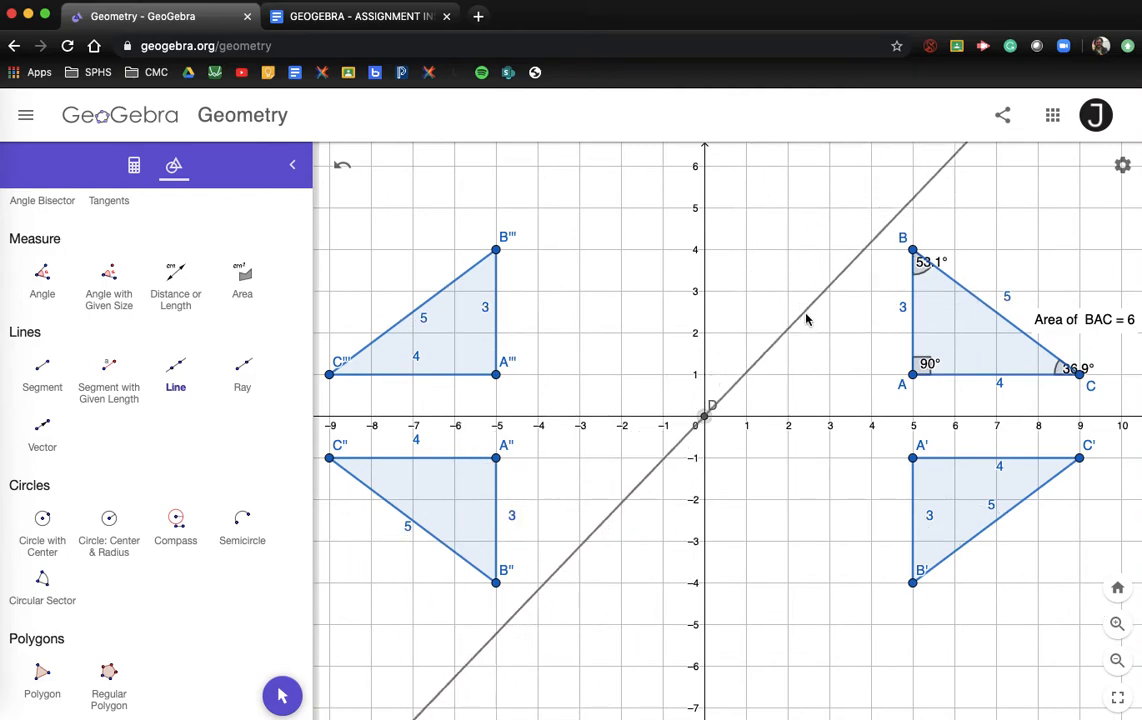
click(746, 375)
scroll(153, 436, up, 2)
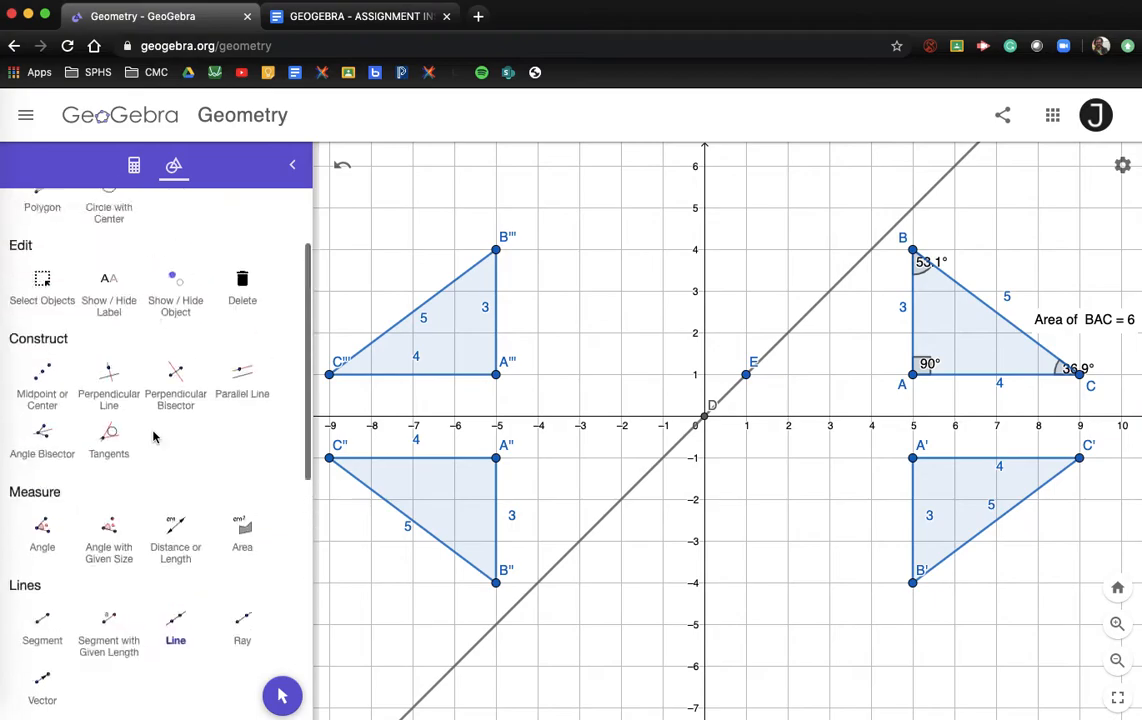
scroll(153, 436, up, 3)
click(42, 247)
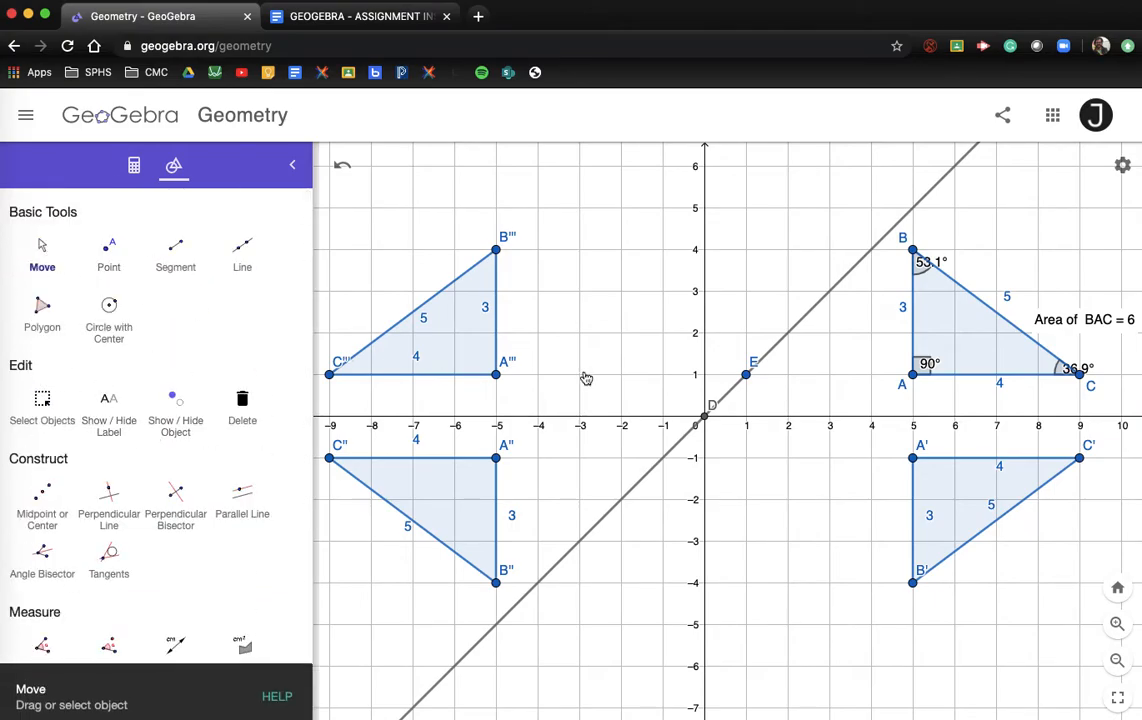
Step: Zoom out and pan the graph down to leave empty space above the triangles
scroll(580, 381, down, 2)
scroll(575, 384, down, 2)
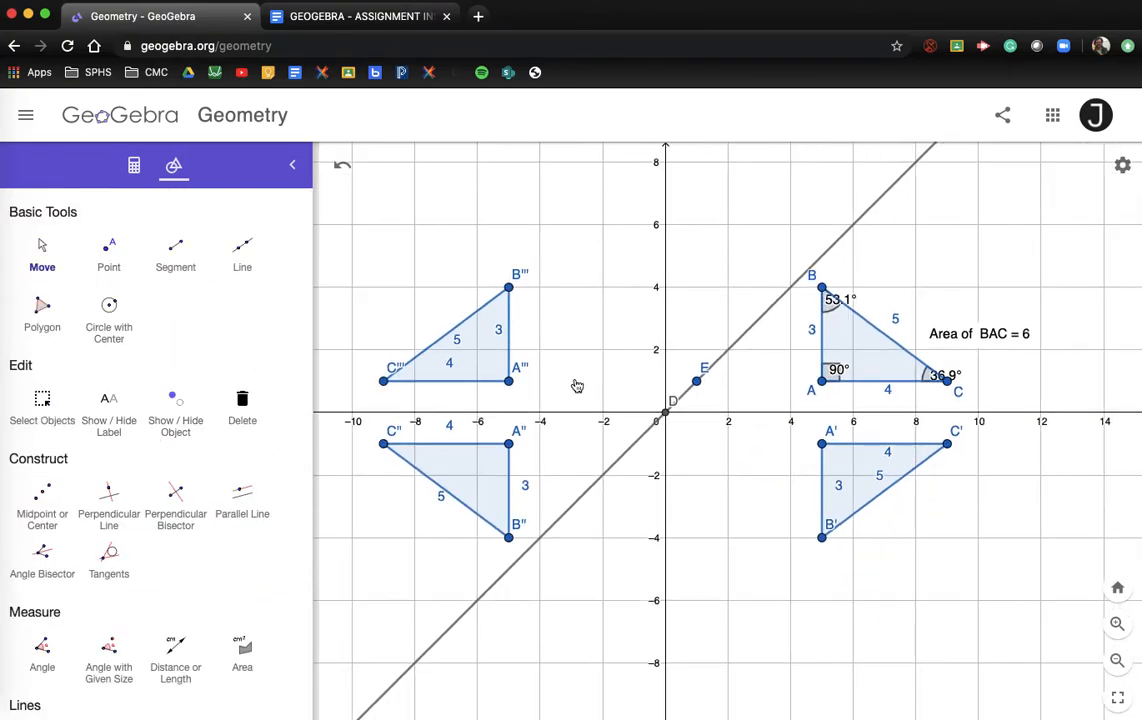
drag(577, 386, 582, 450)
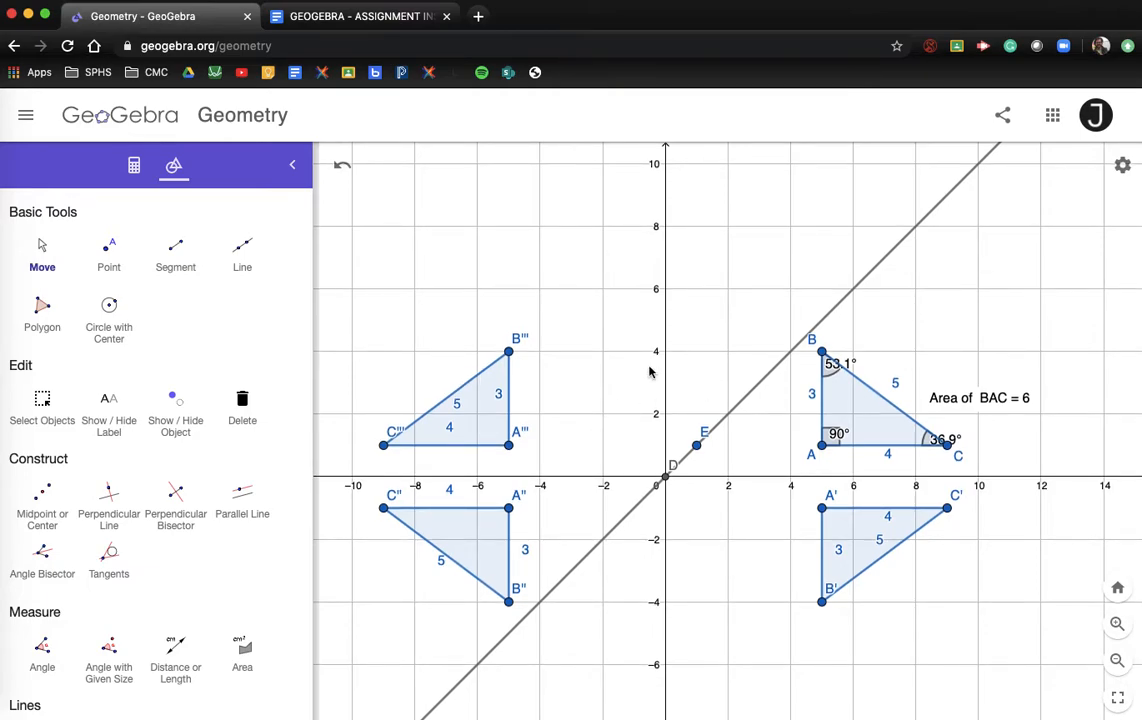
scroll(145, 622, down, 10)
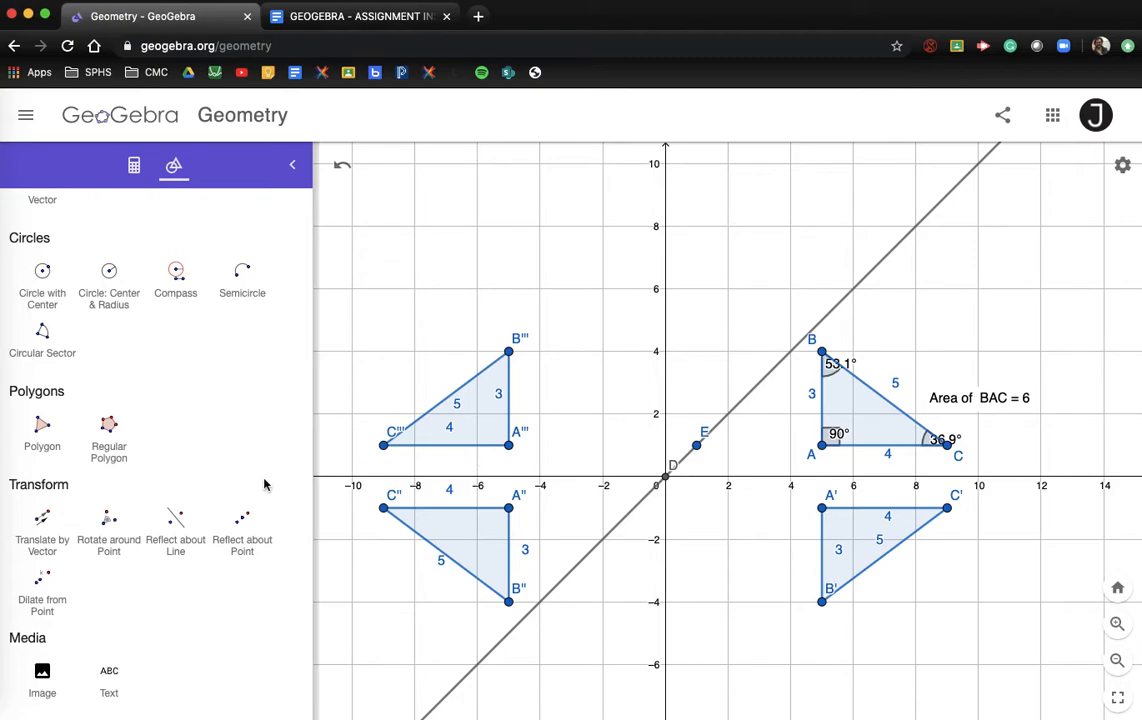
Step: Reflect triangle ABC over line DE to create A'₁B'₁C'₁ at (1,5), (4,5), (1,9)
click(172, 540)
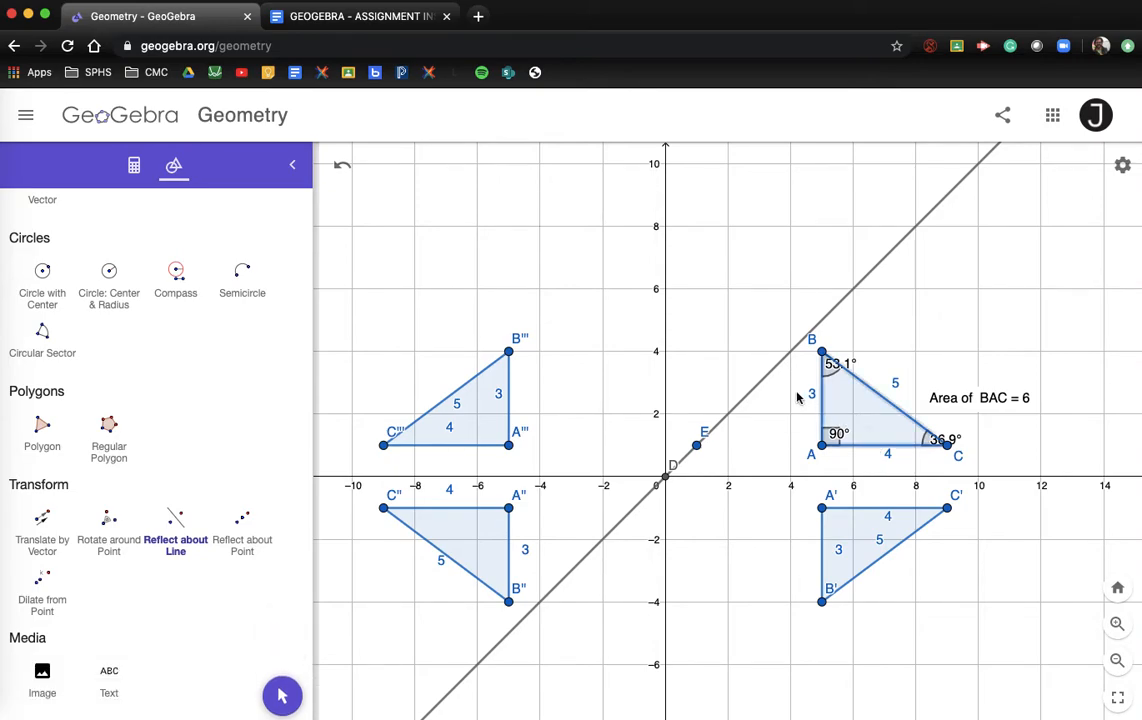
click(769, 377)
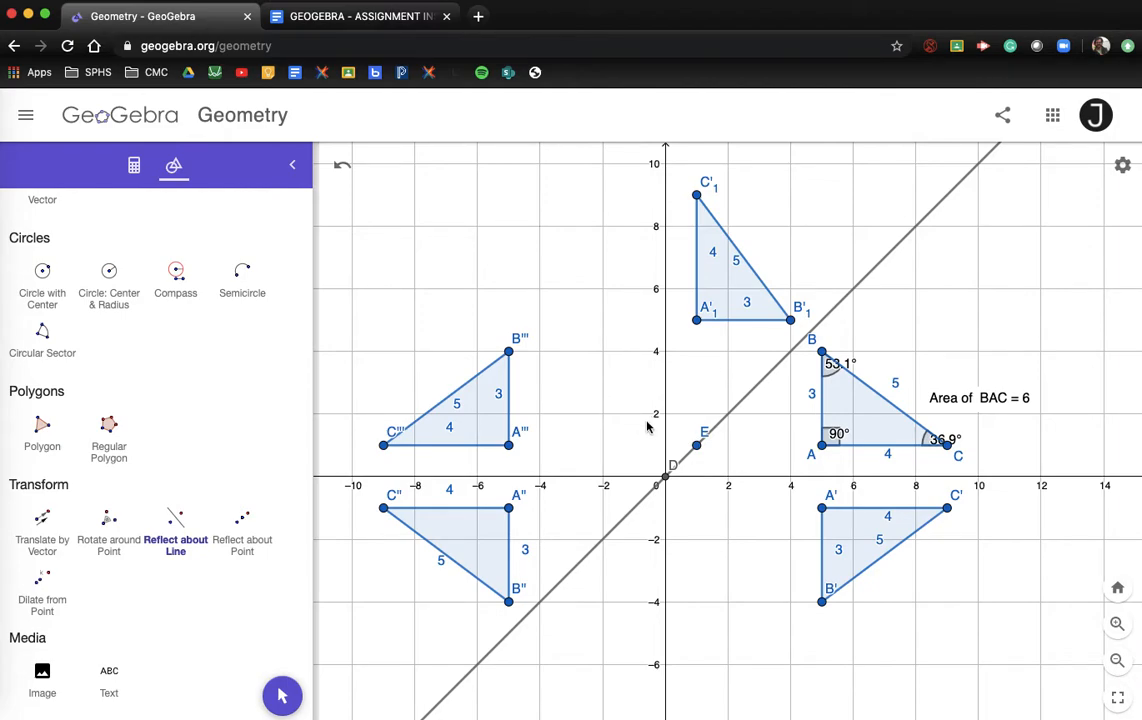
Step: Shift the graph right and add a top-left header: student's name, date 5/4/2020, Geogebra Assignment 4
scroll(117, 388, up, 10)
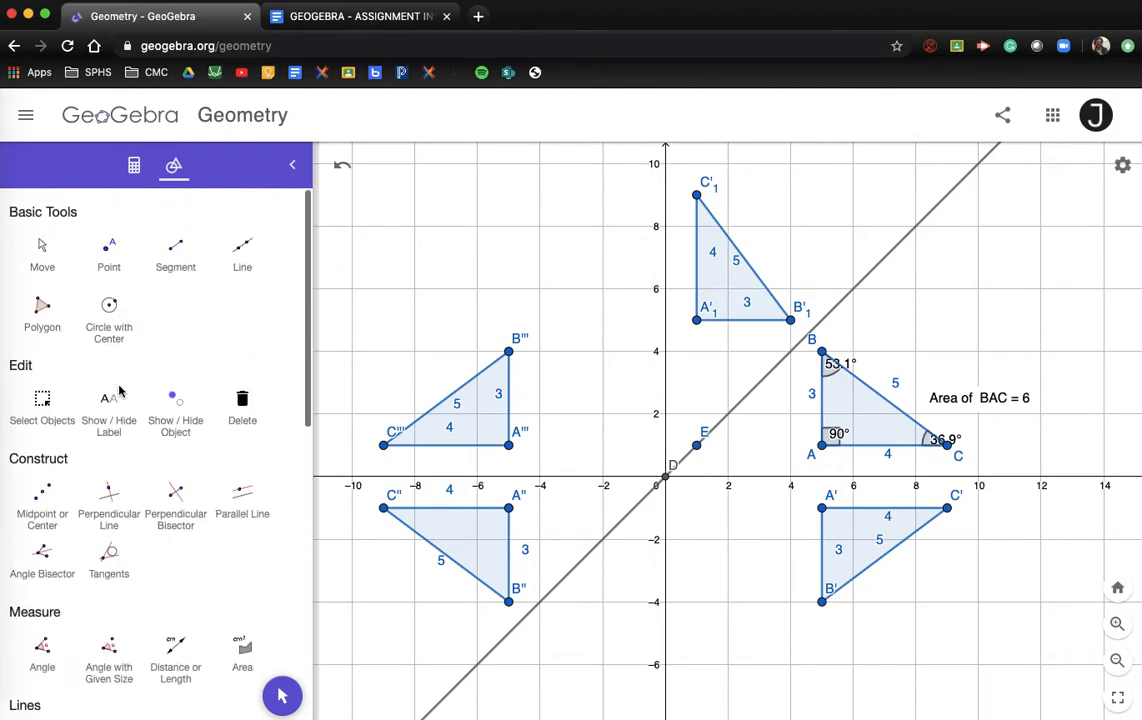
click(42, 248)
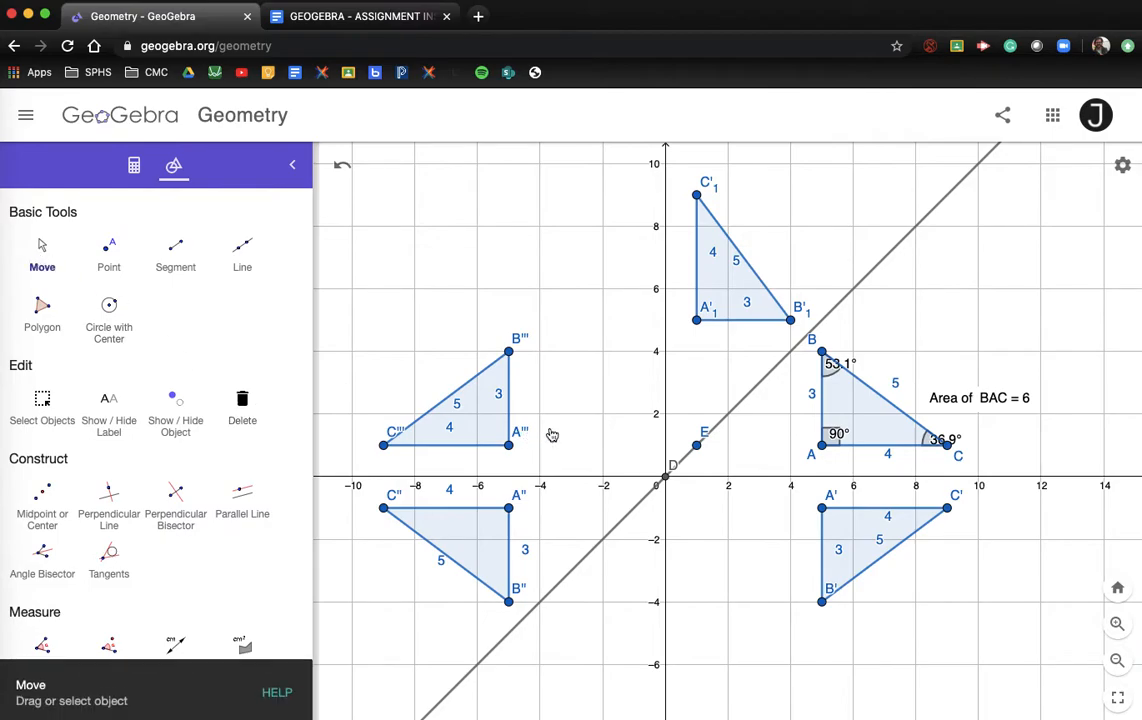
drag(601, 429, 684, 452)
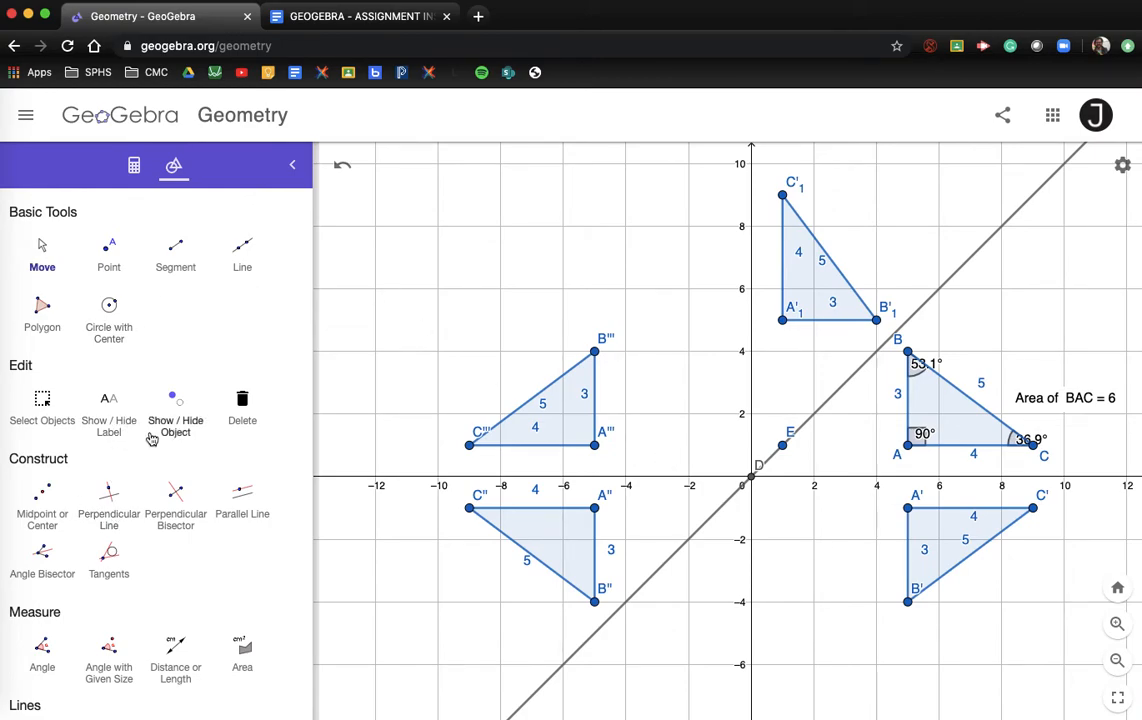
scroll(160, 518, down, 5)
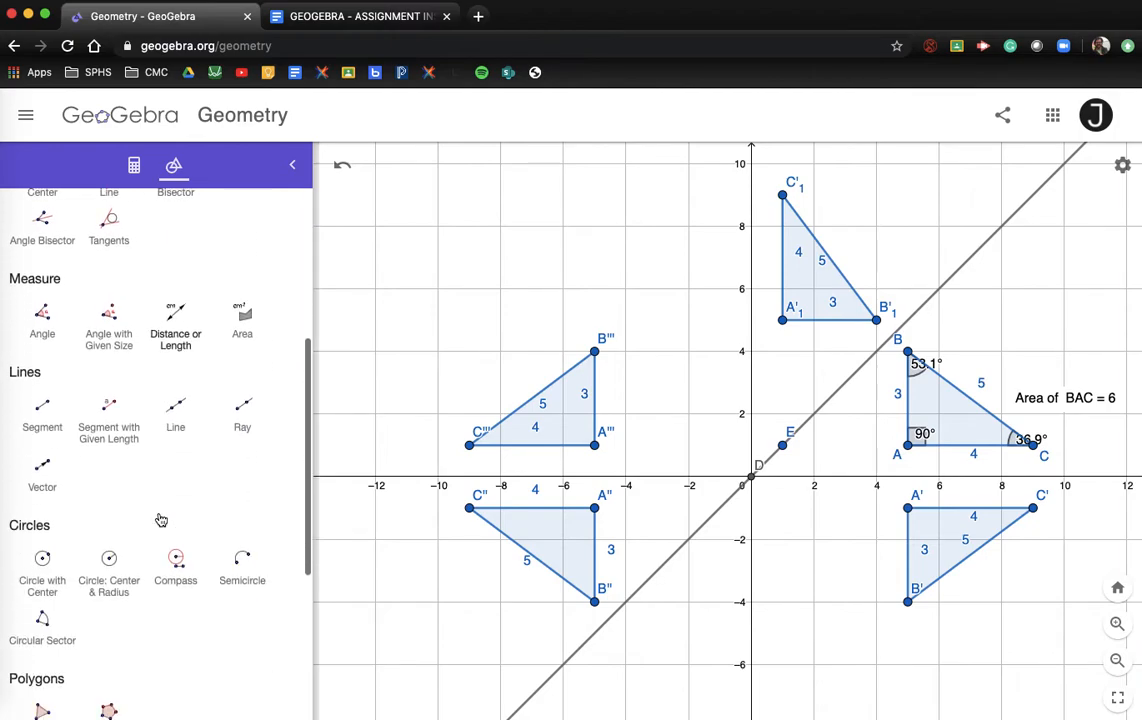
scroll(160, 518, down, 2)
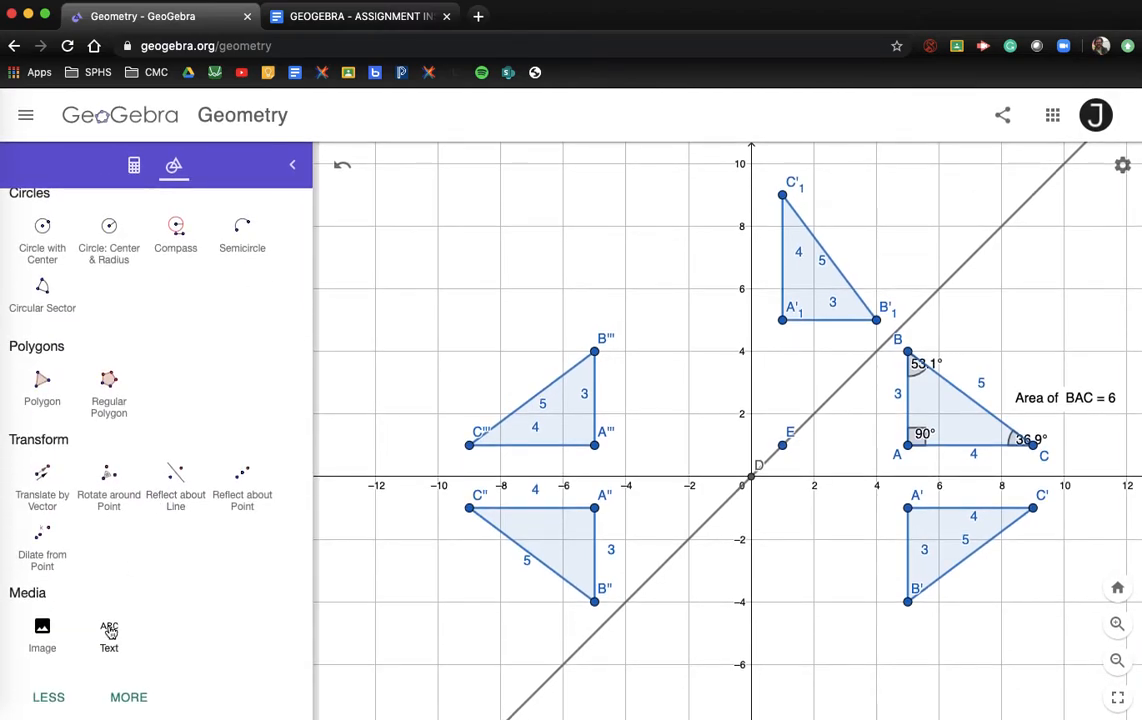
click(109, 634)
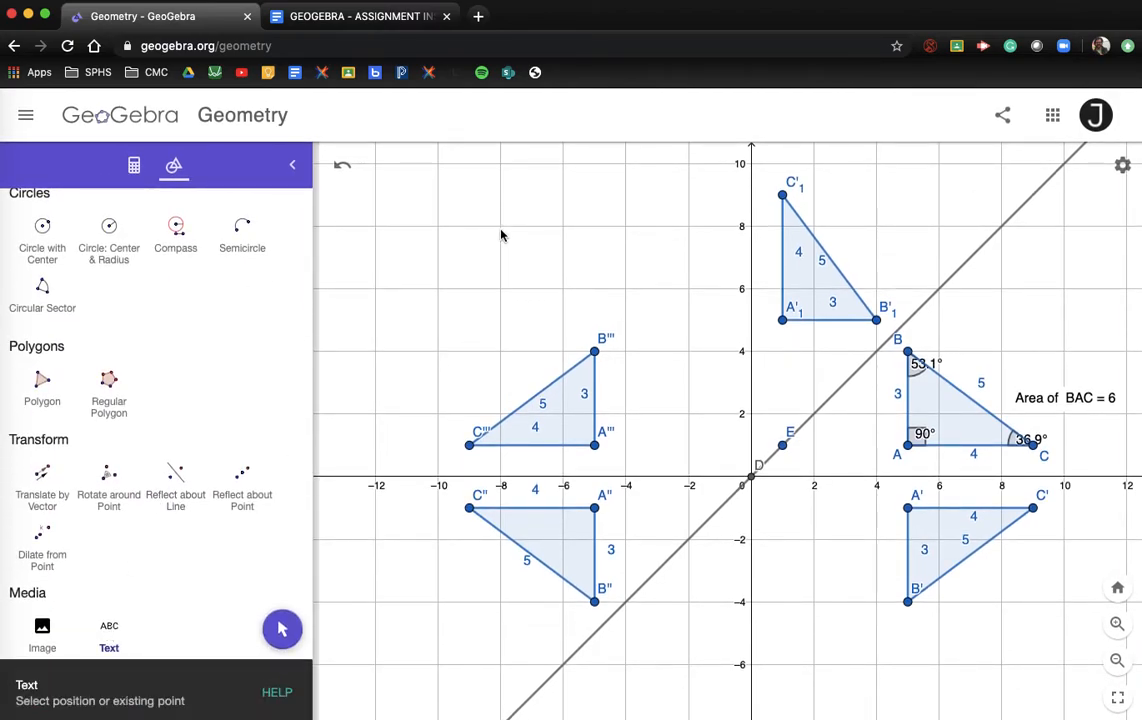
click(420, 160)
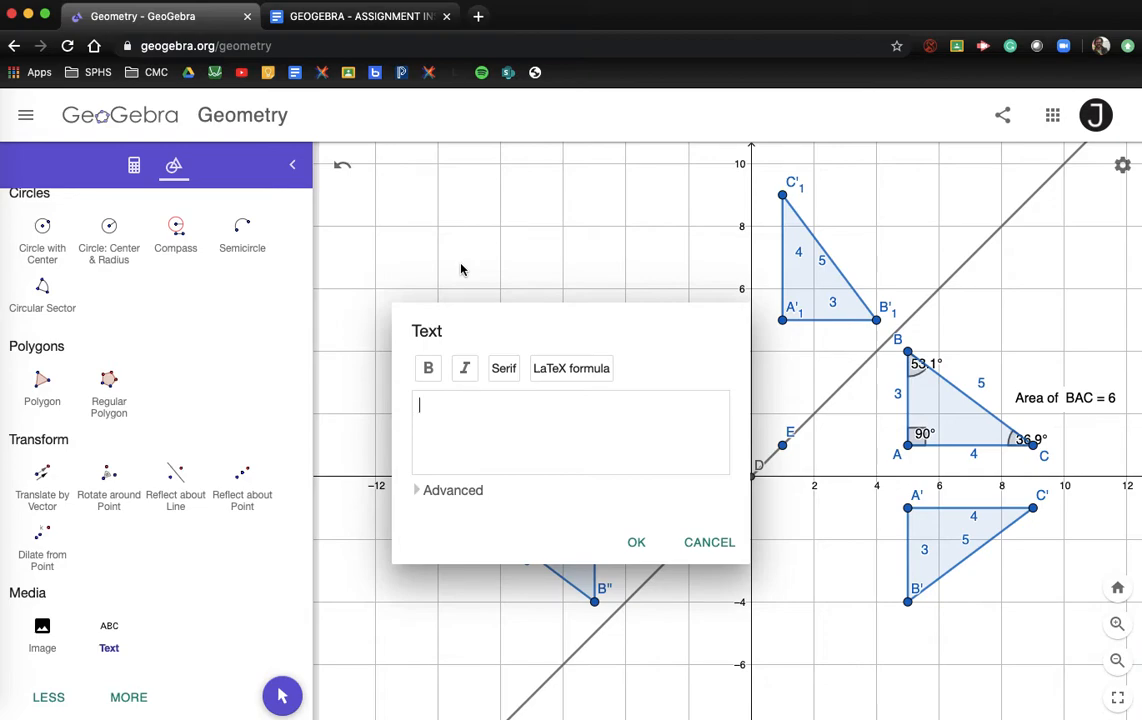
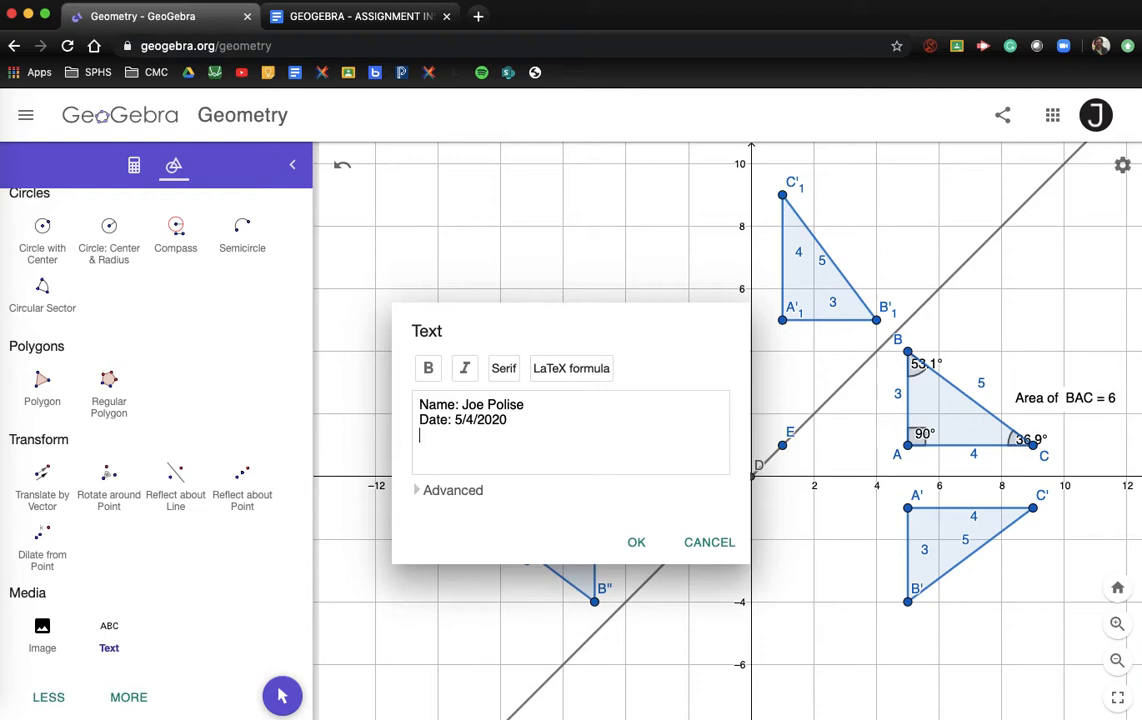
text(Assingme)
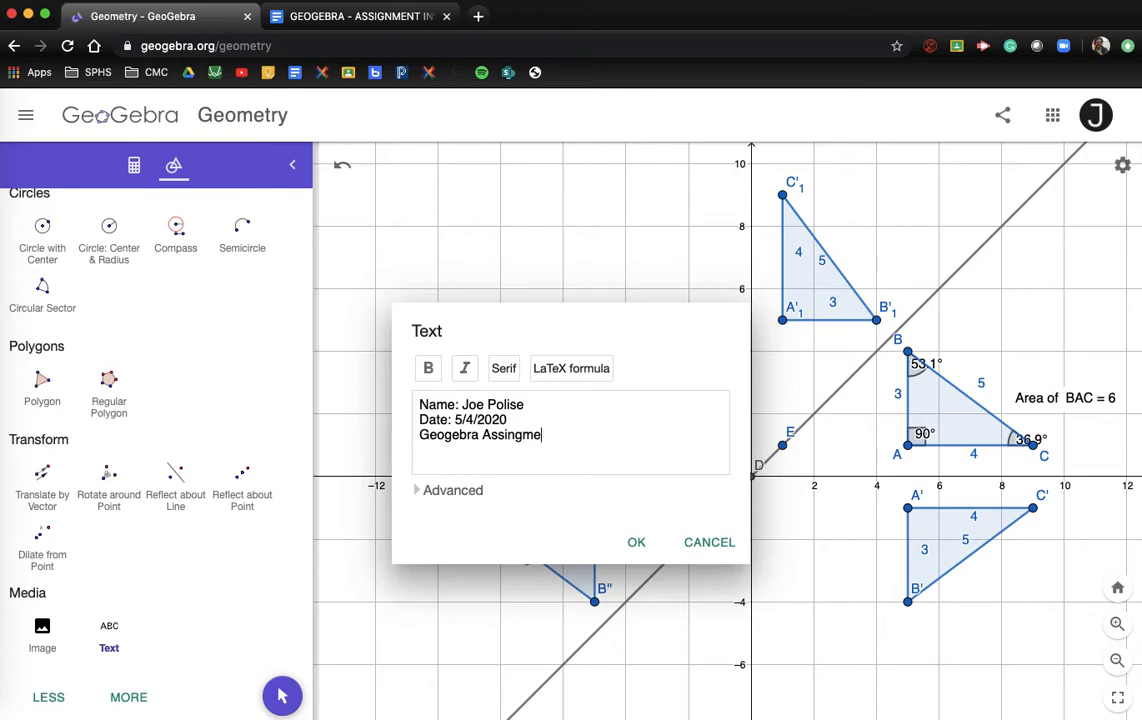
key(BackSpace)
key(BackSpace)
key(BackSpace)
key(BackSpace)
text(gnment 4)
click(636, 541)
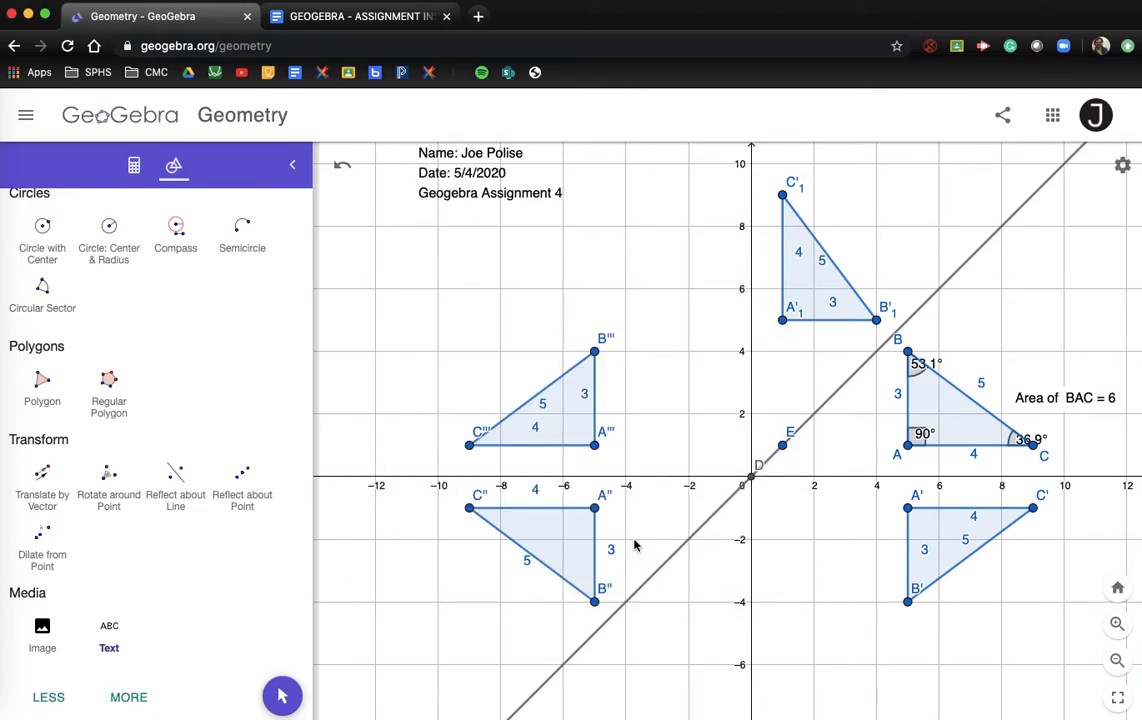
Step: Move the header text to the top right and begin a new empty text box
drag(433, 176, 866, 181)
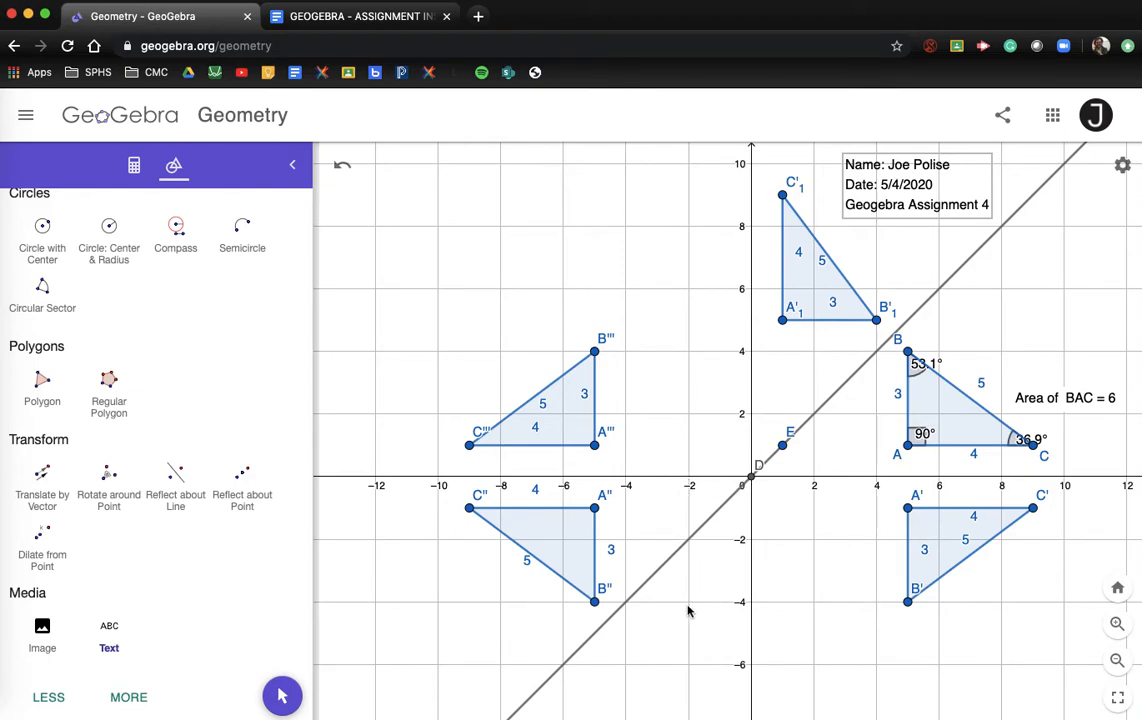
click(110, 634)
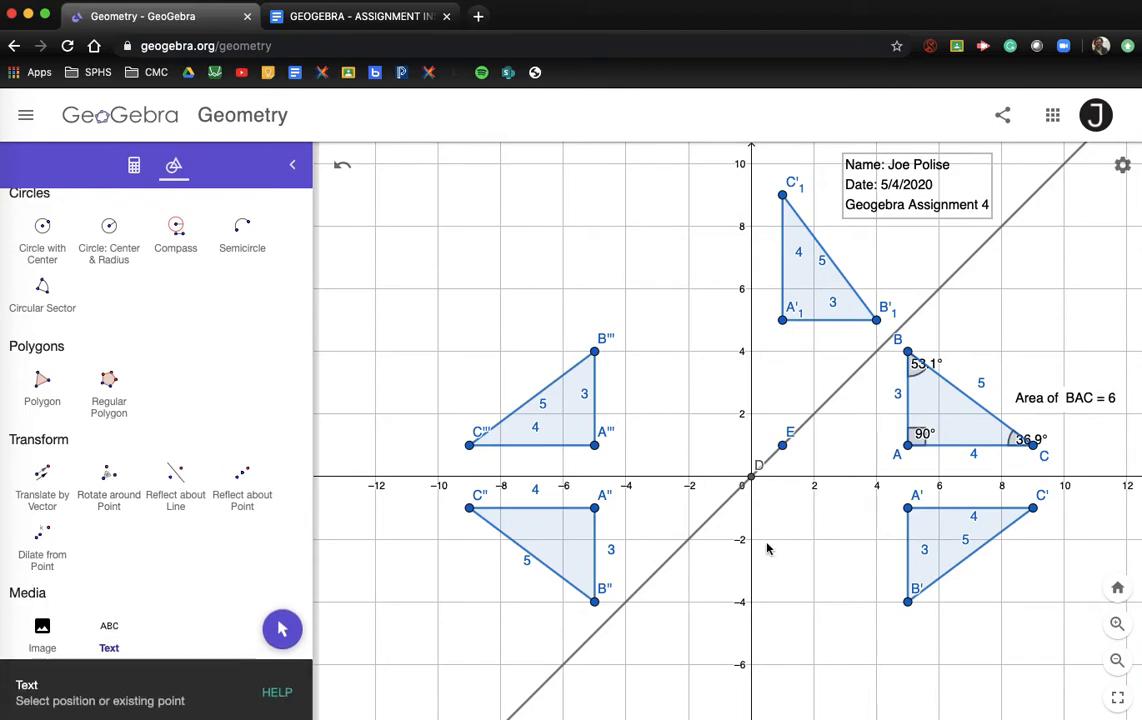
click(688, 575)
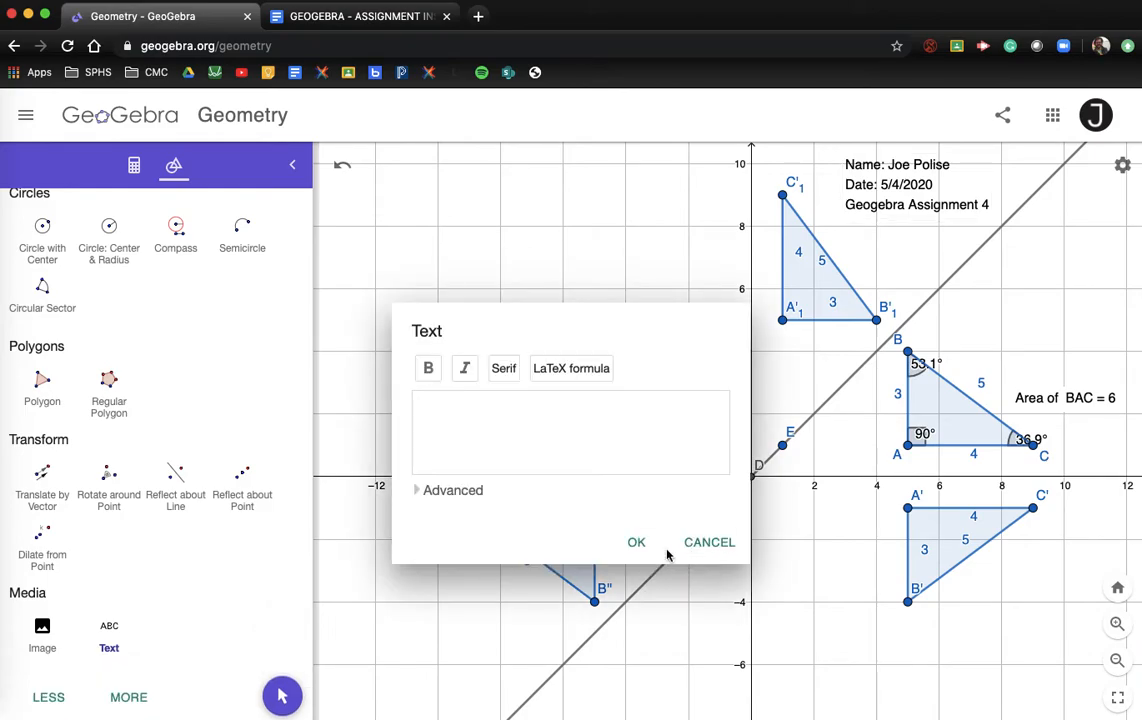
Step: Copy question 2's text from the Google Docs instructions back into GeoGebra
click(335, 16)
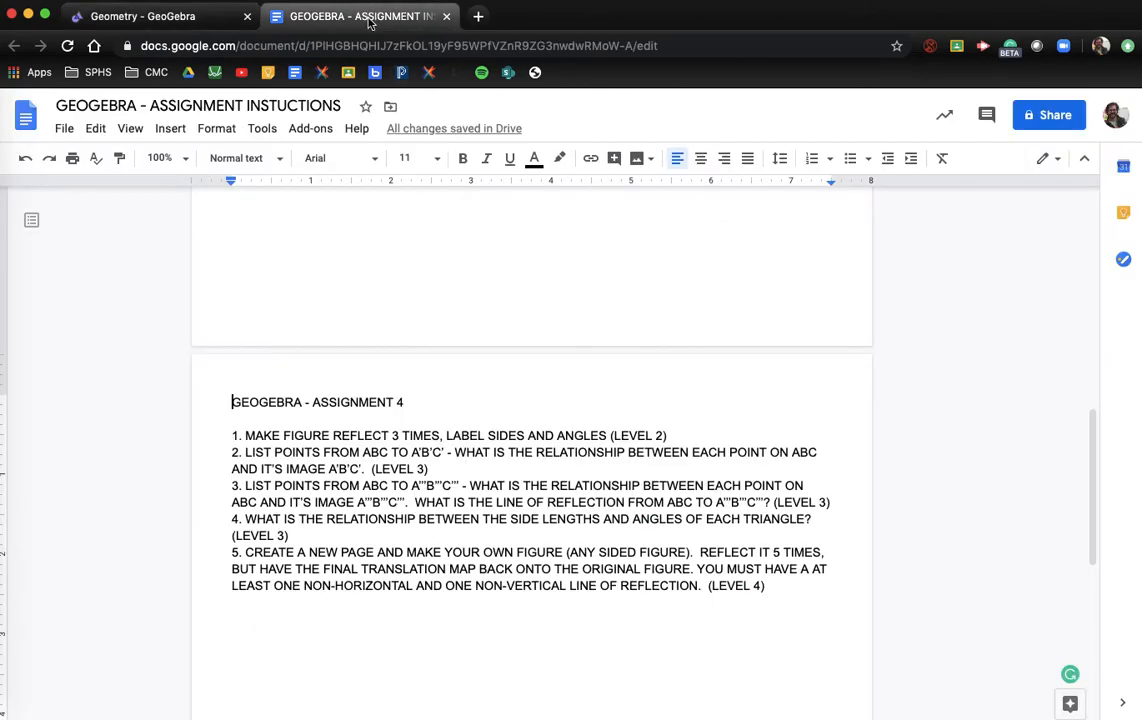
drag(244, 453, 437, 463)
key(super+c)
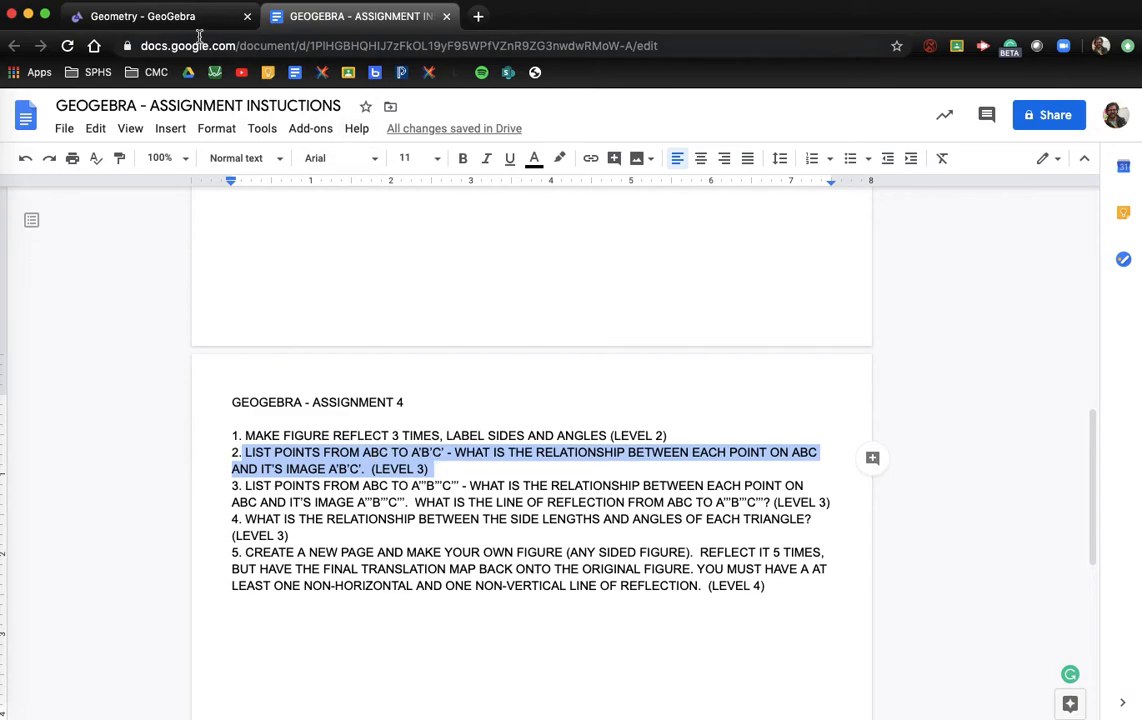
click(160, 22)
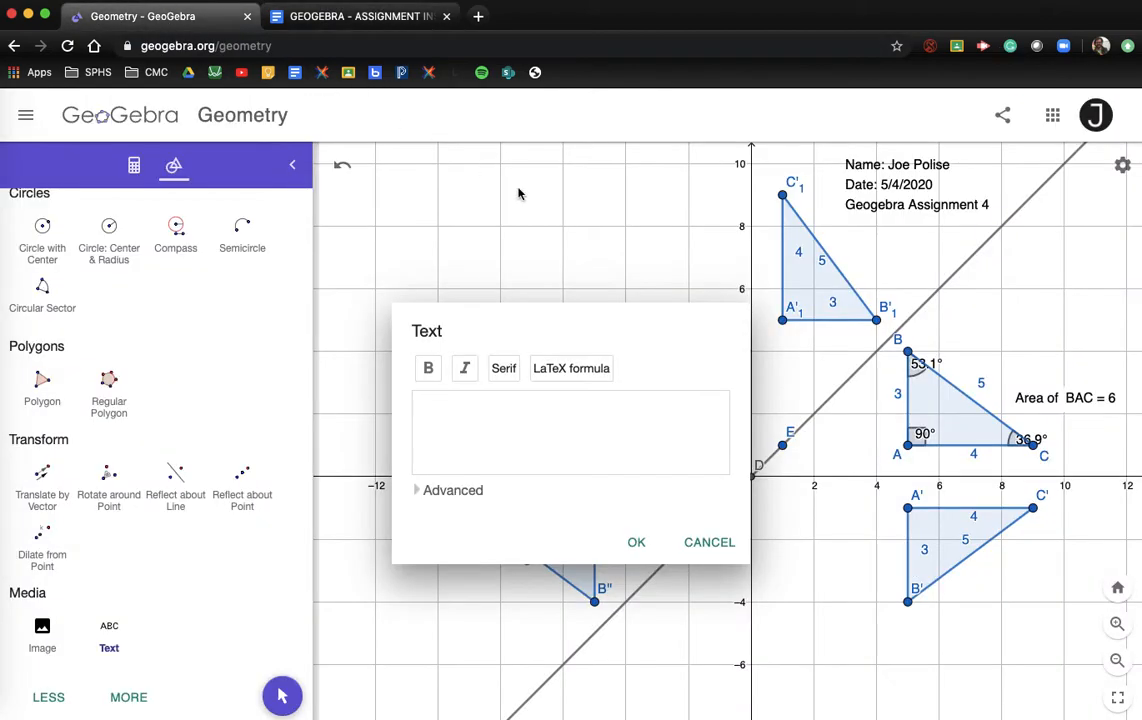
Step: Paste question 2, number it '2.', and place it below triangle A'B'C'
key(super+v)
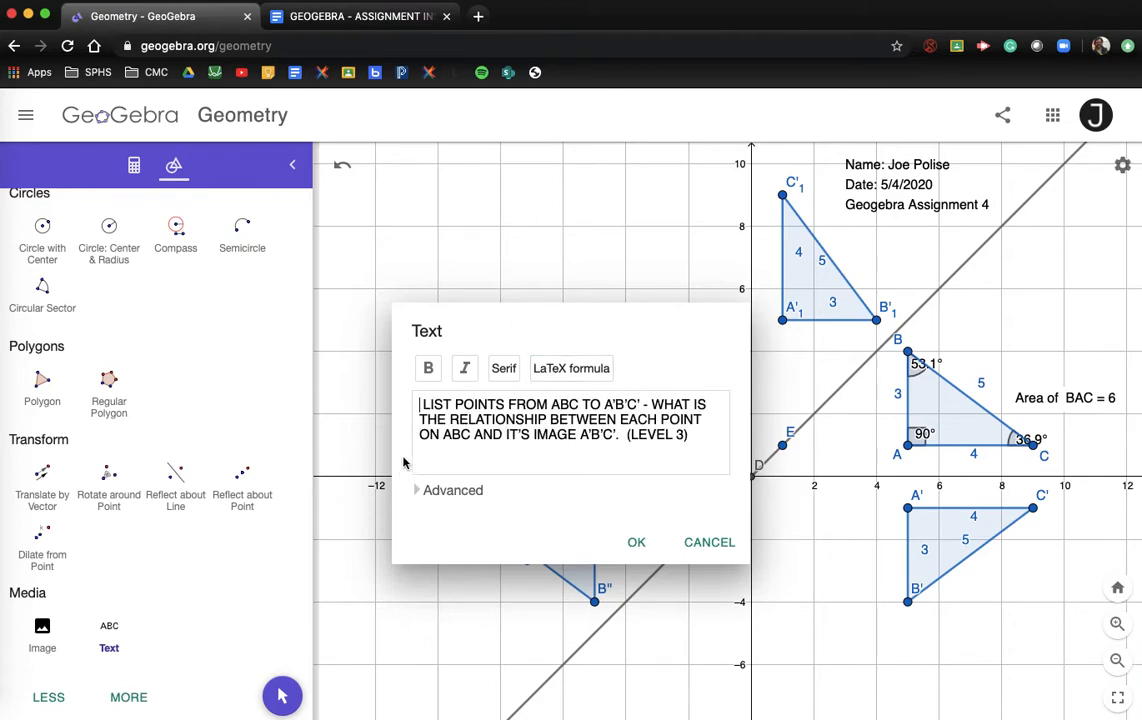
text(2.)
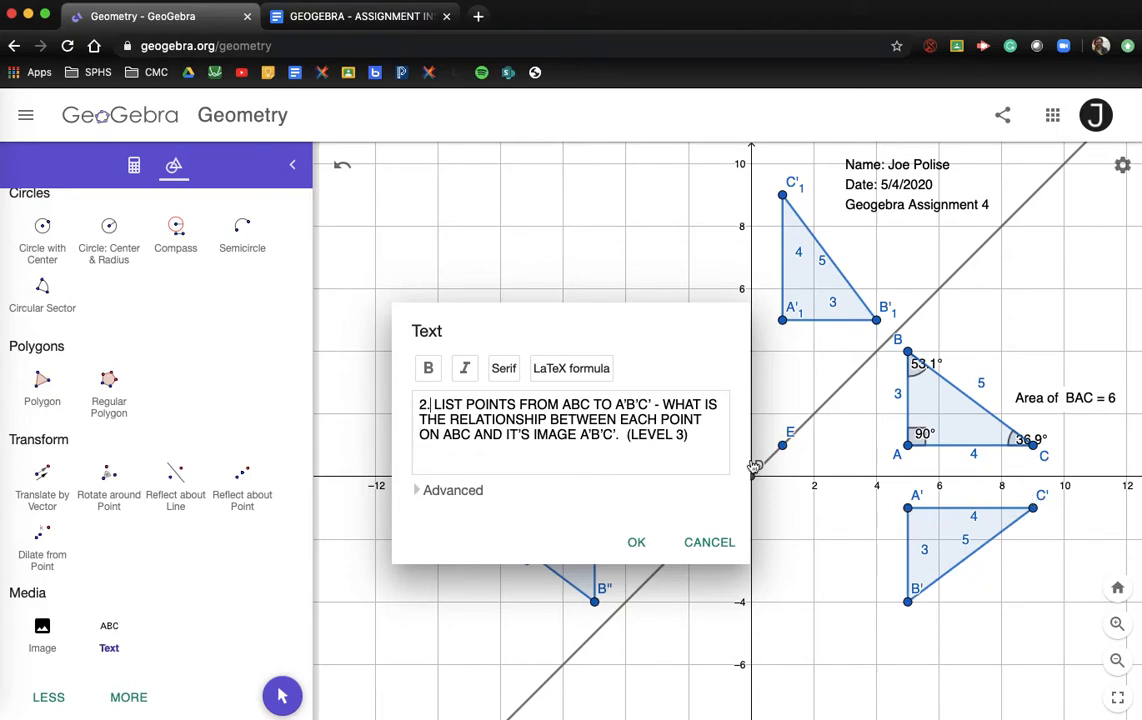
click(636, 546)
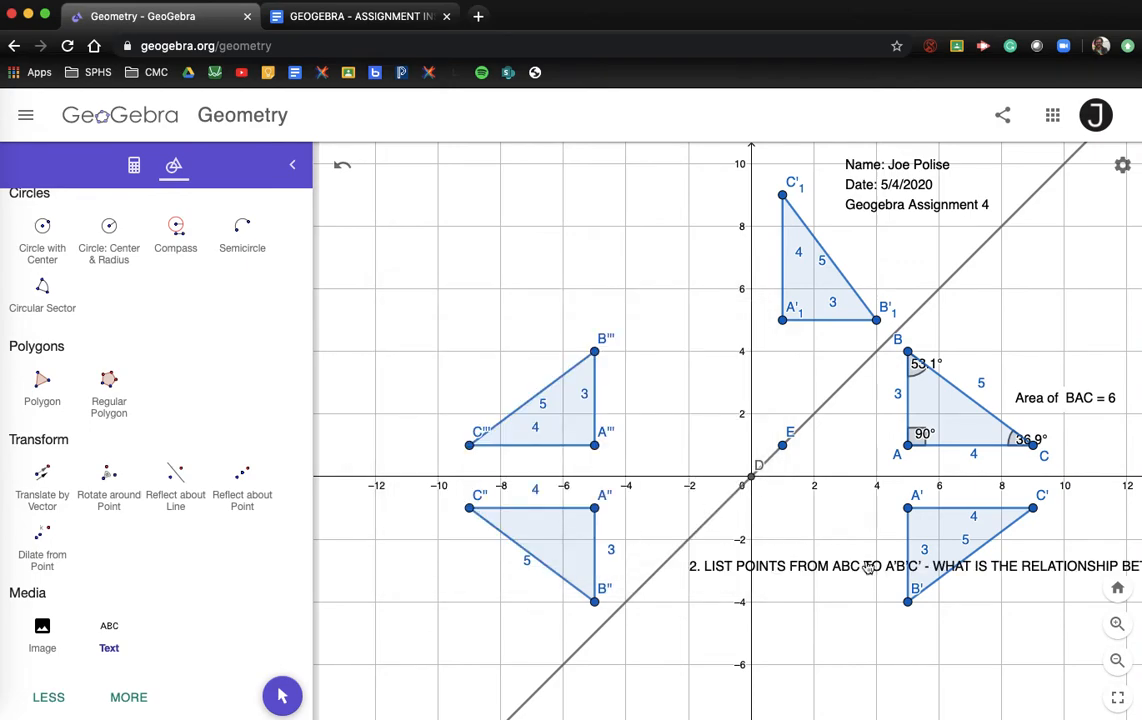
drag(842, 572, 930, 634)
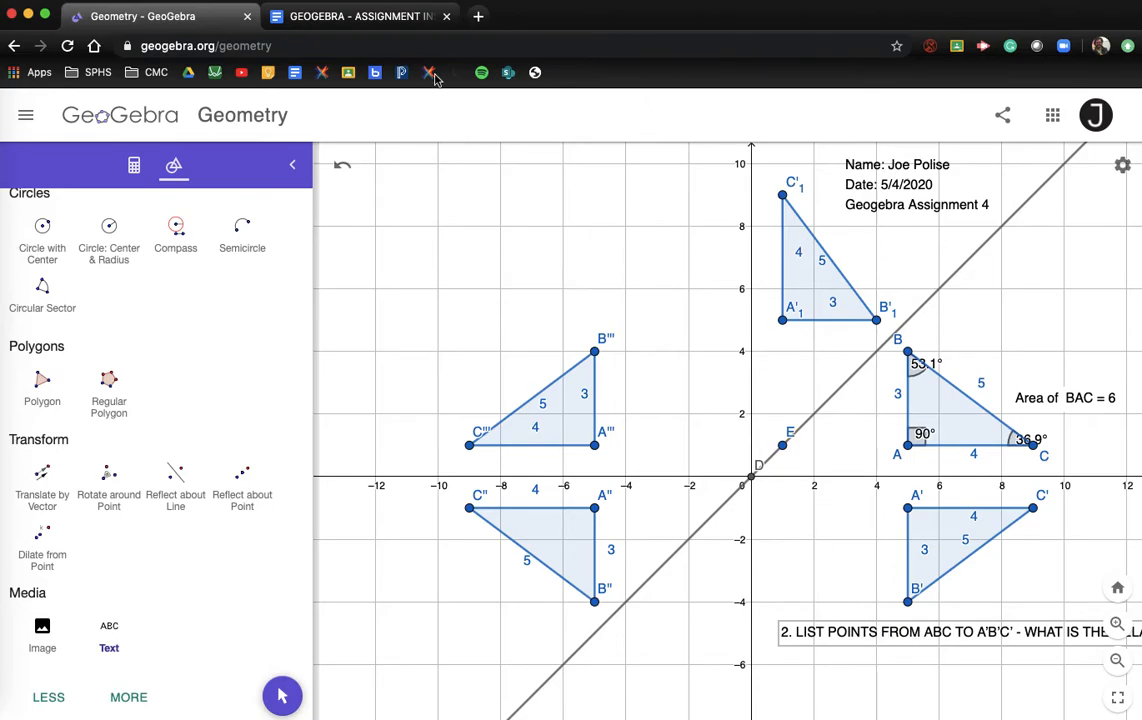
click(372, 20)
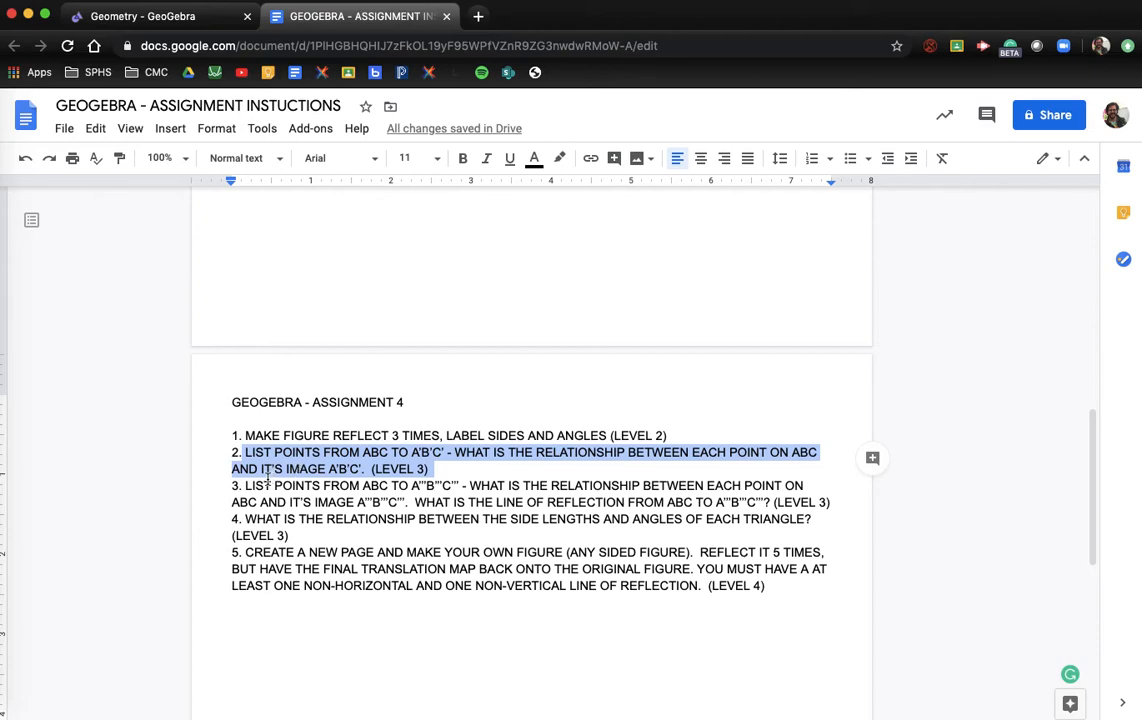
Step: Select all of question 3, including its '3.', in the instructions and return to GeoGebra
drag(246, 485, 841, 502)
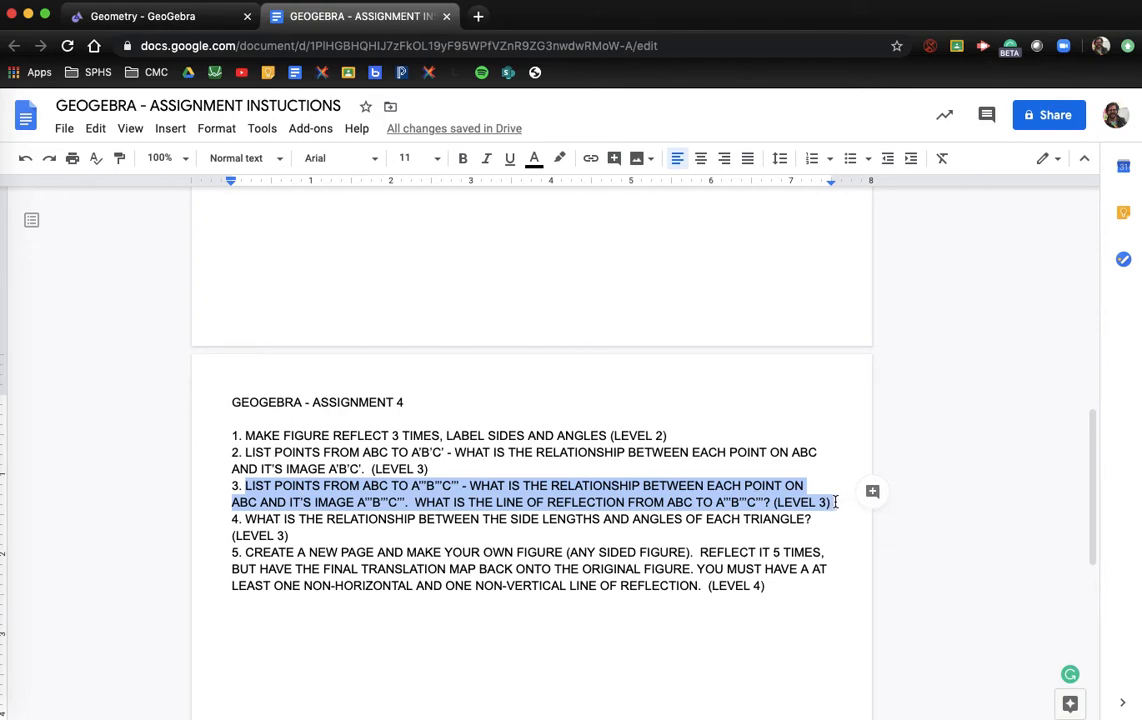
drag(229, 488, 836, 497)
key(super+c)
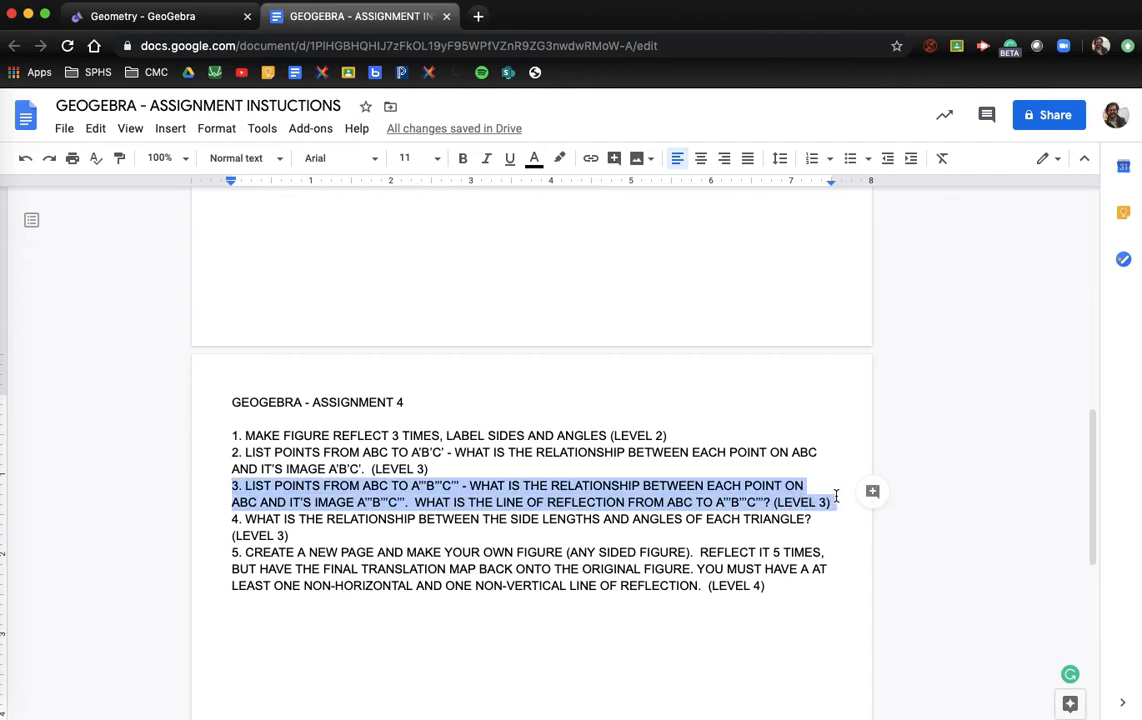
click(146, 18)
click(116, 646)
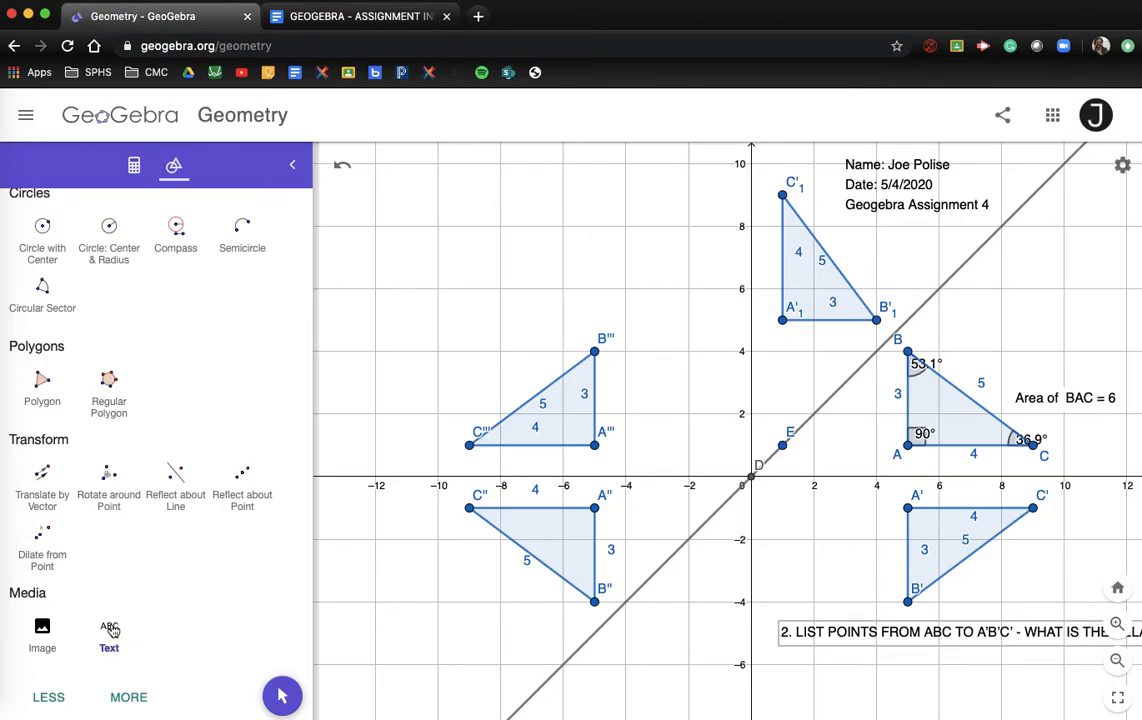
Step: Paste question 3 as text and stretch it across the graph at about y = 6
click(384, 198)
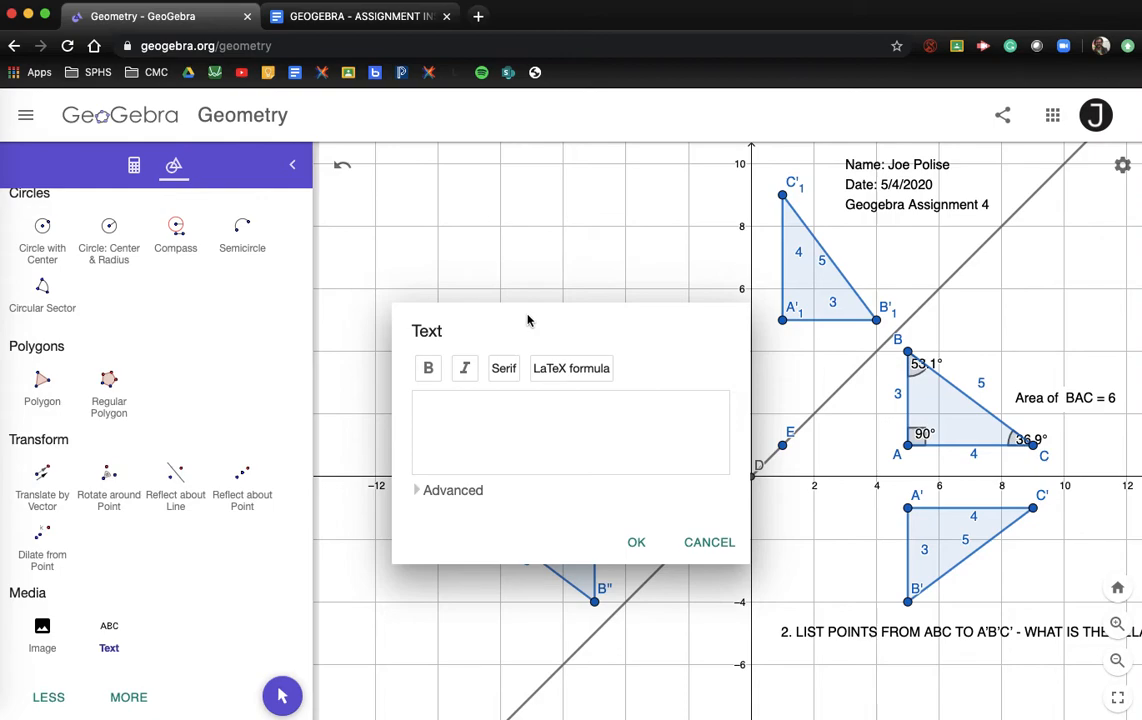
key(super+v)
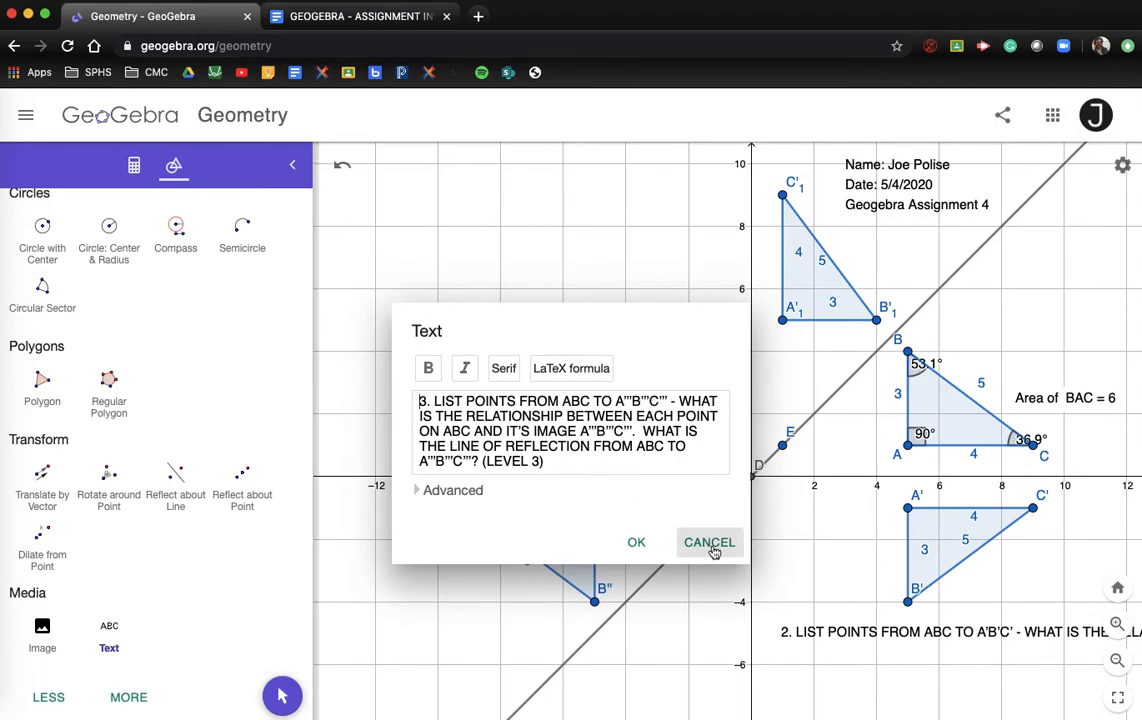
click(637, 541)
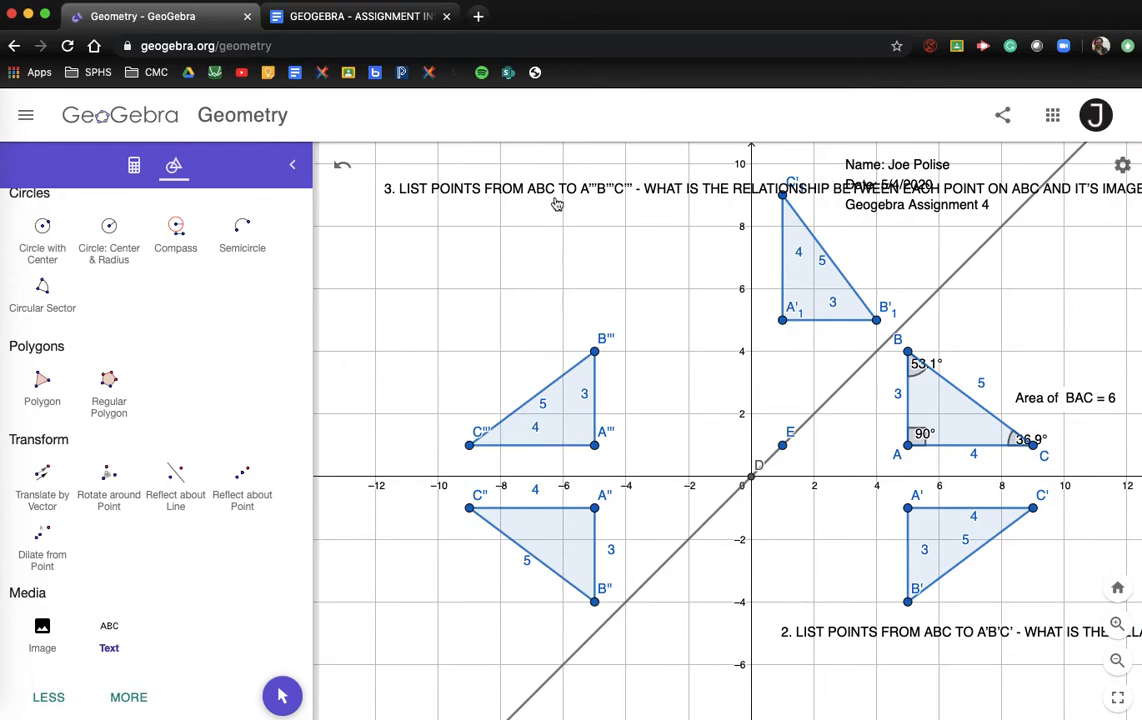
drag(492, 170, 324, 261)
click(175, 232)
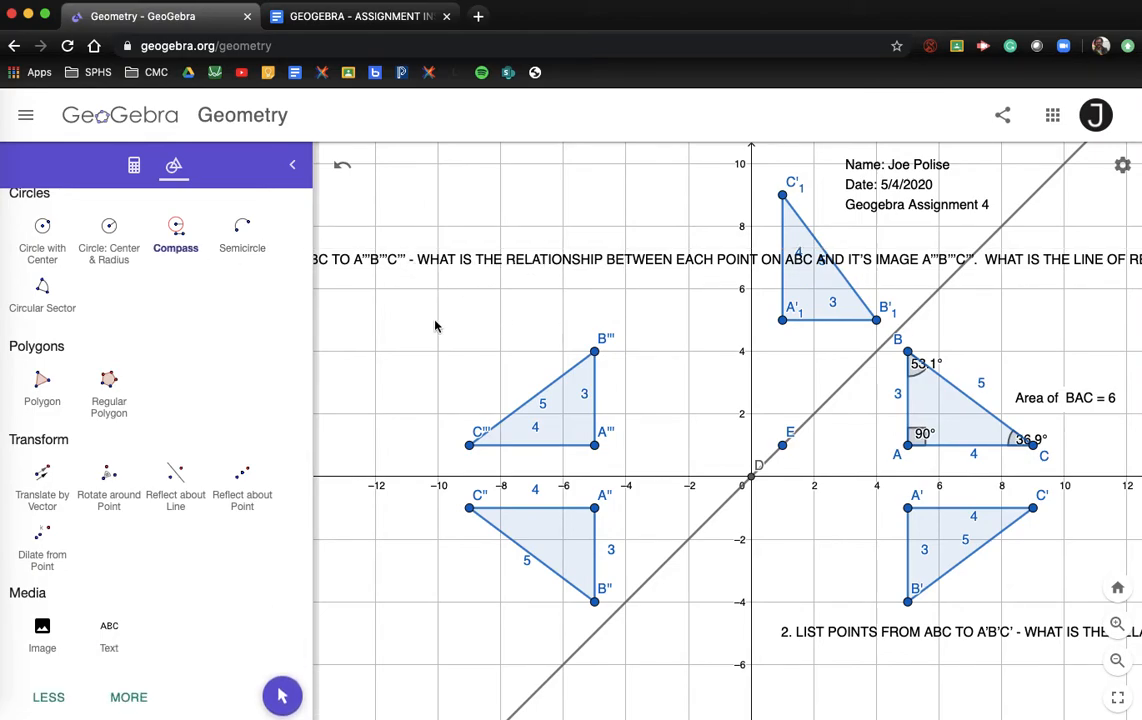
scroll(150, 300, up, 10)
click(42, 245)
drag(569, 262, 392, 321)
drag(585, 324, 304, 299)
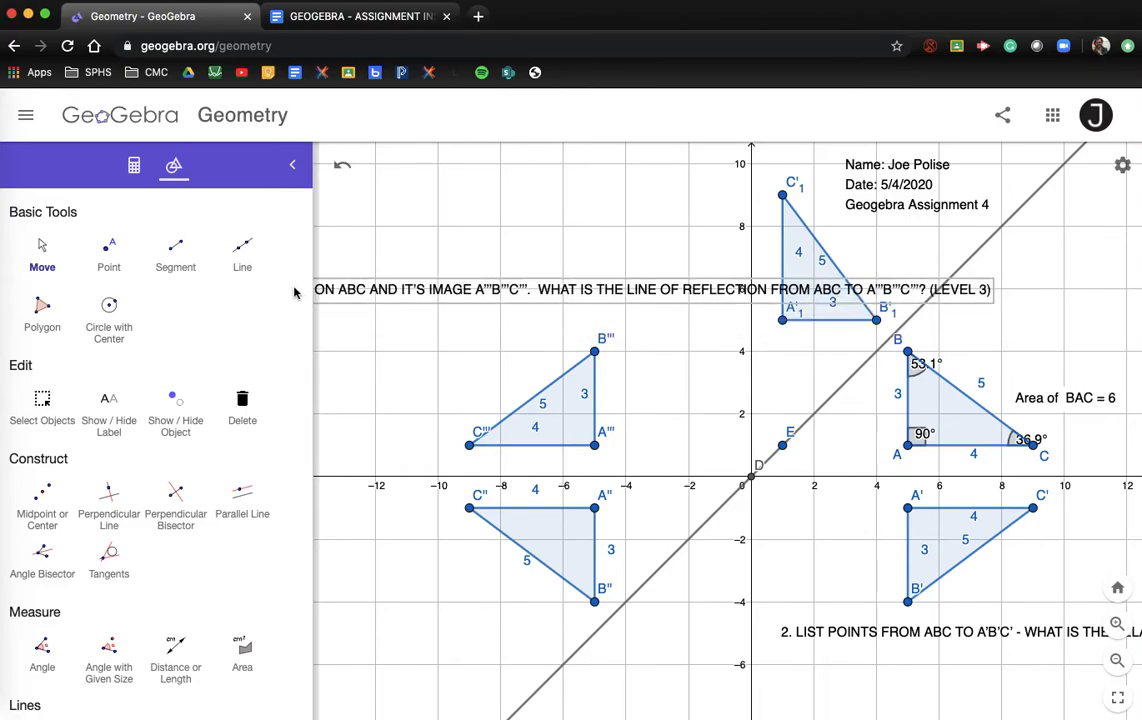
drag(305, 288, 976, 289)
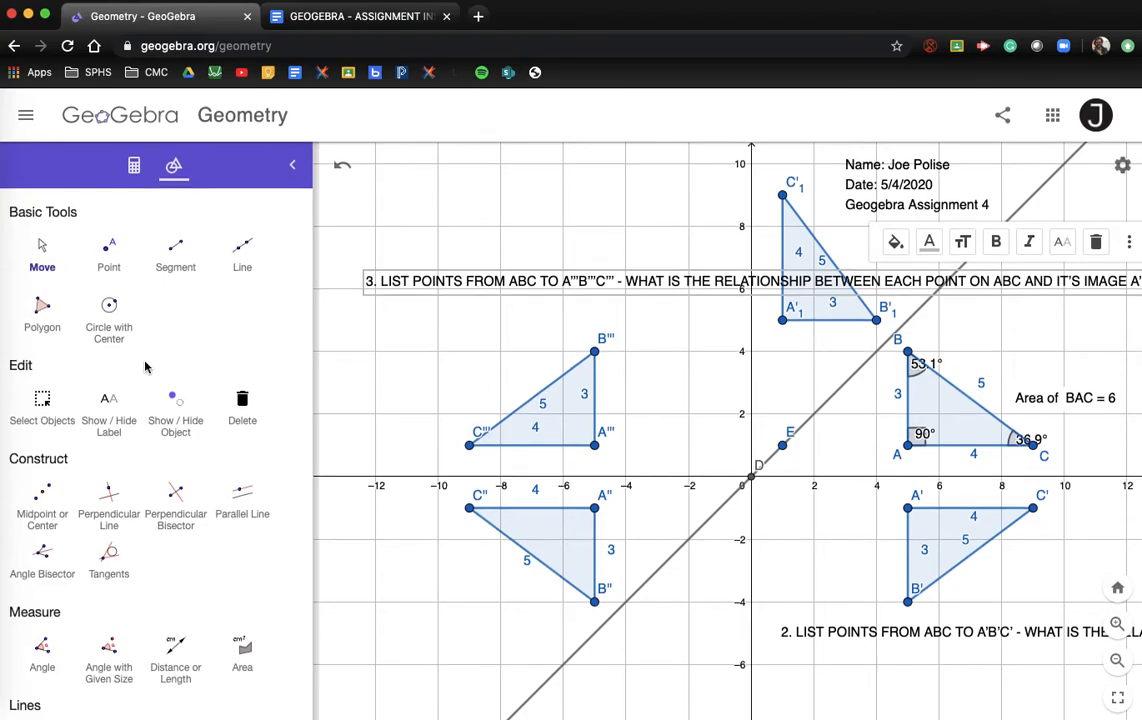
click(365, 18)
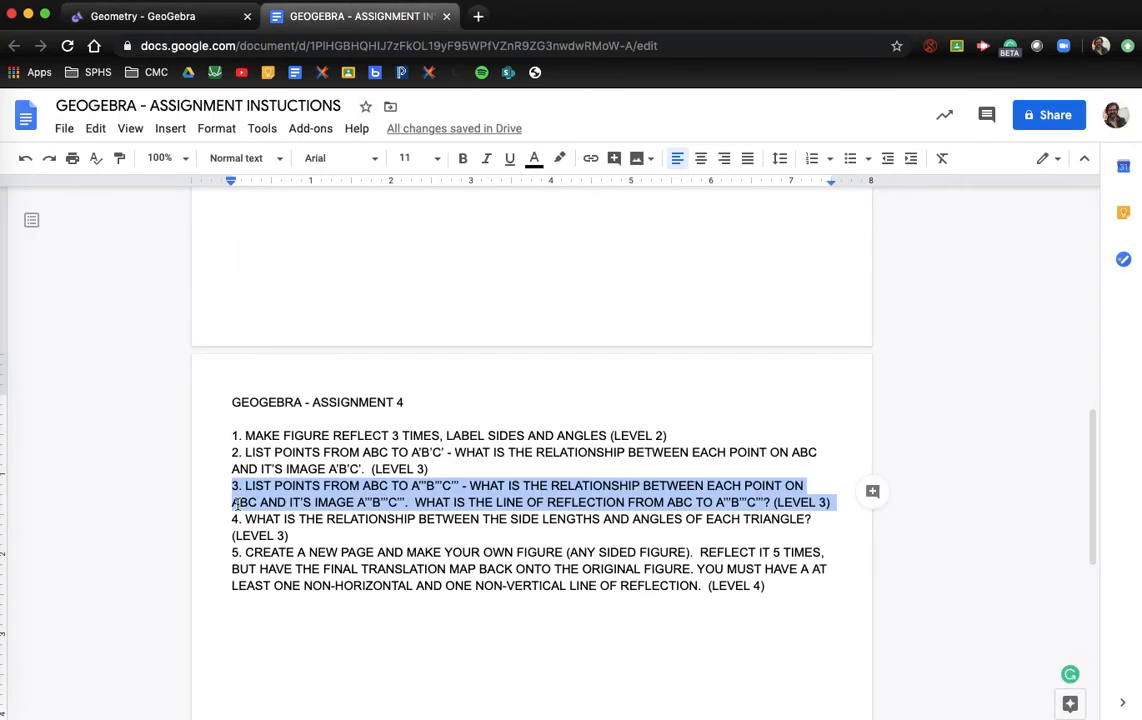
Step: Select question 4, through '(LEVEL 3)', in the instructions and return to GeoGebra
drag(232, 518, 310, 535)
key(super+c)
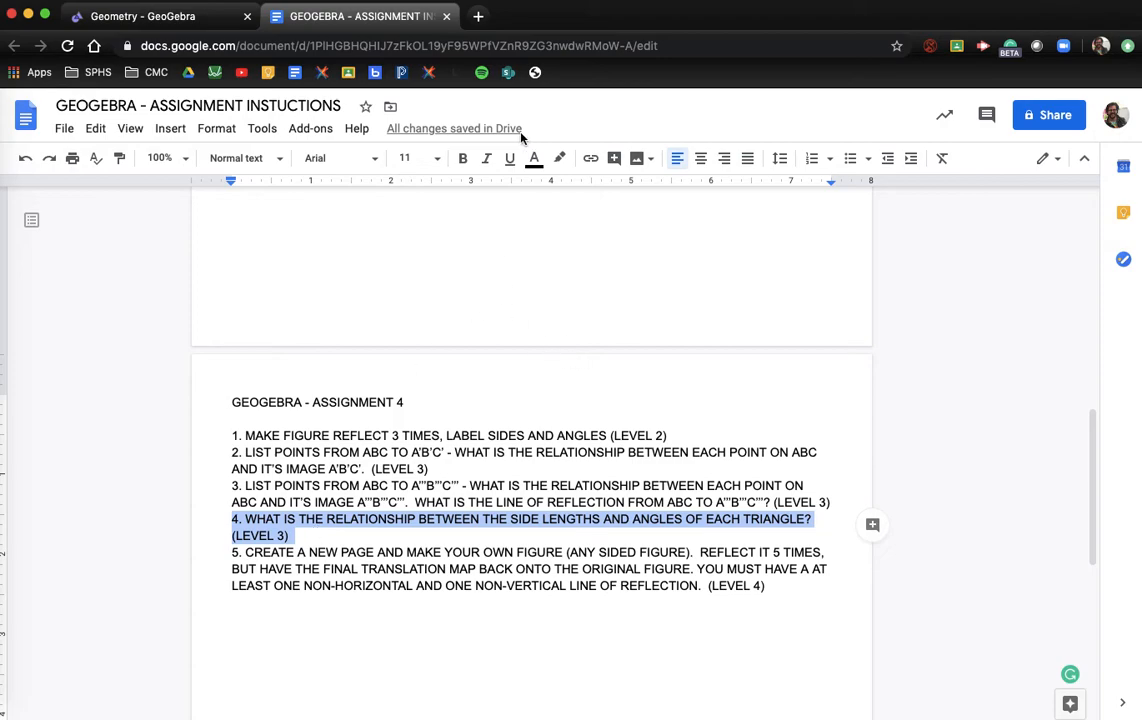
click(140, 16)
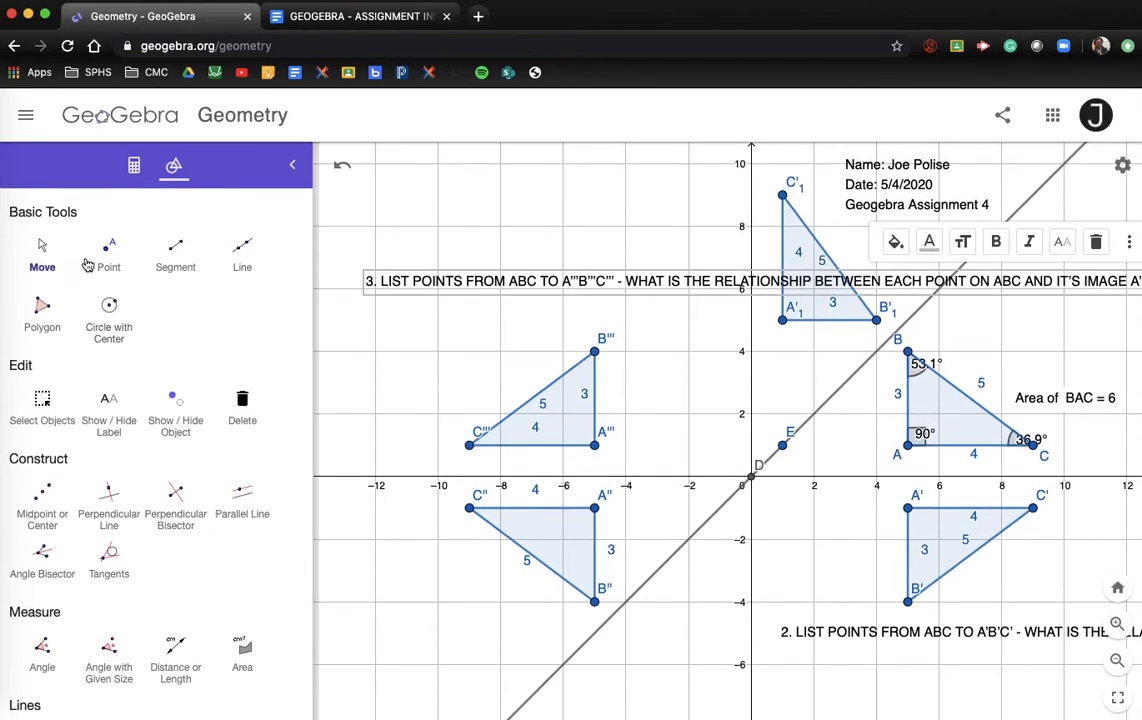
Step: Paste question 4 with a line break before 'SIDE' and place it below triangle A''B''C''
scroll(87, 372, down, 5)
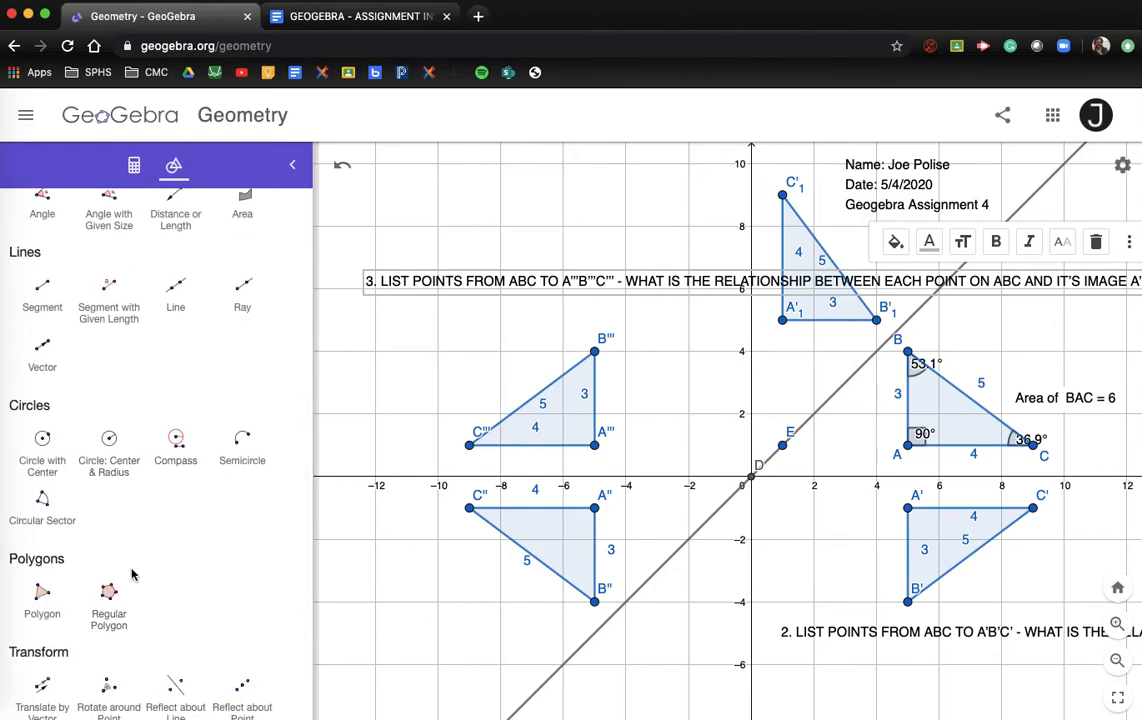
scroll(133, 574, down, 1)
scroll(133, 574, down, 2)
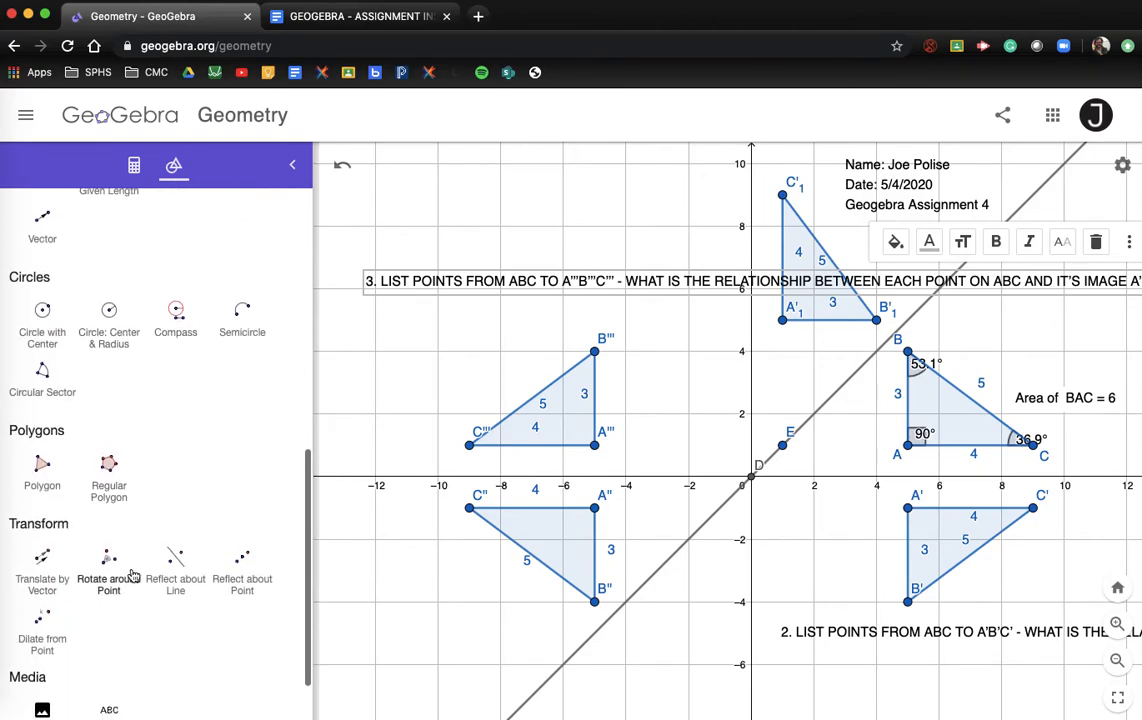
click(108, 680)
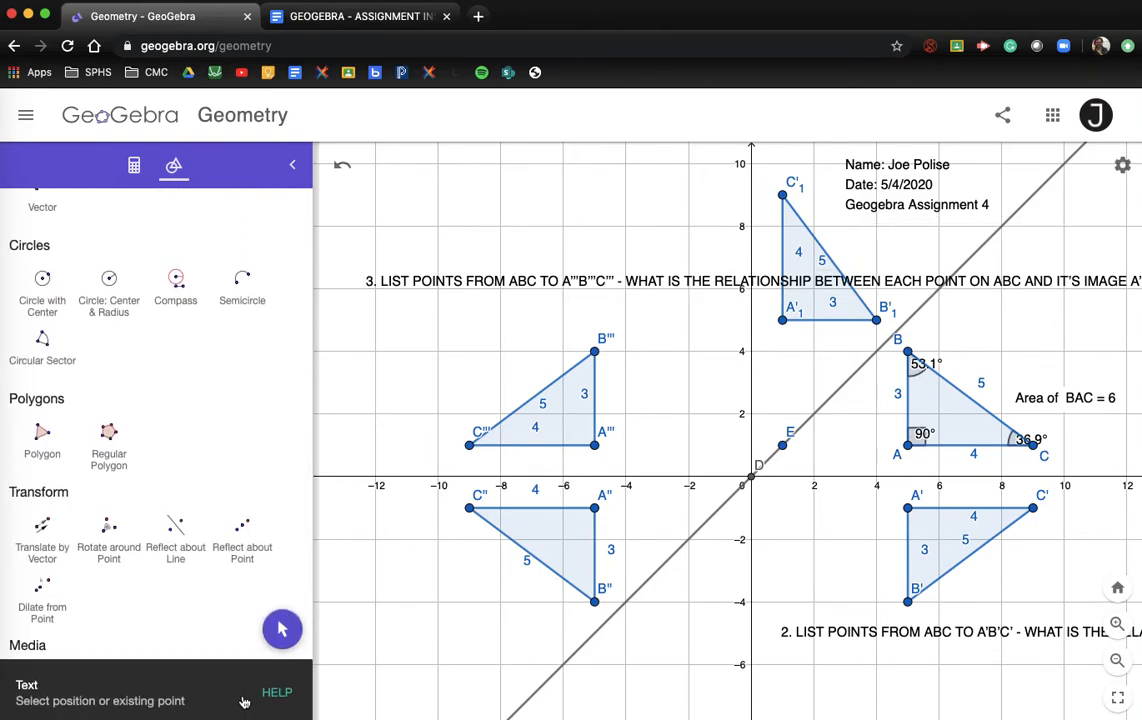
click(376, 667)
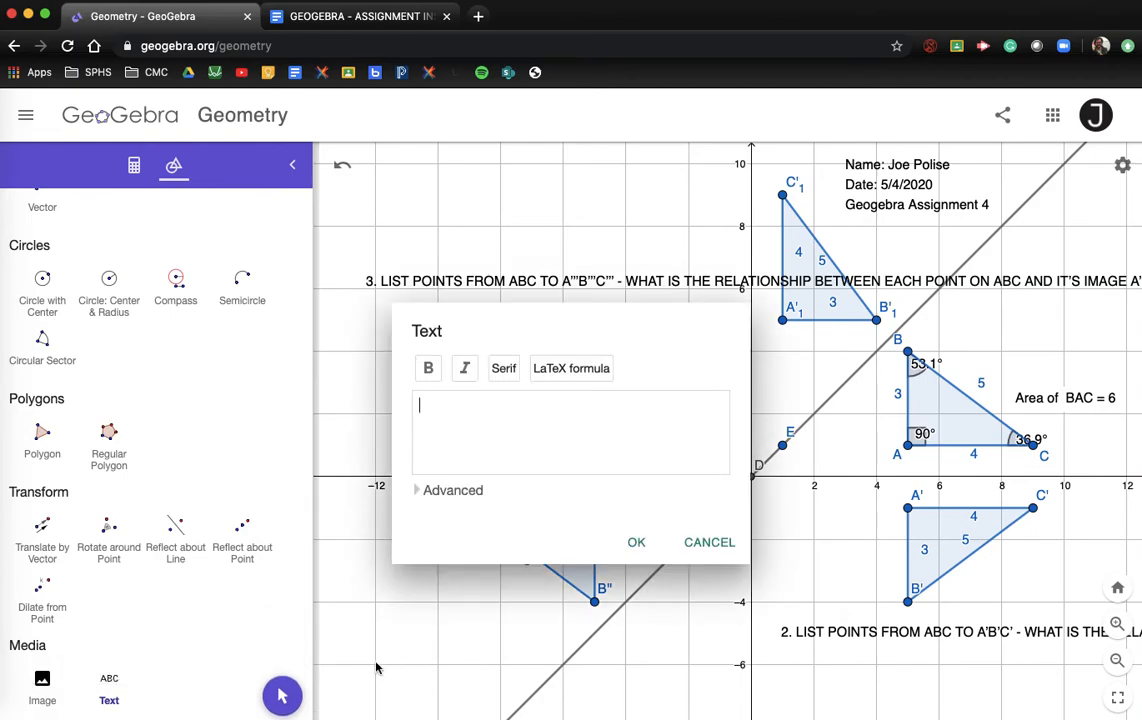
key(super+v)
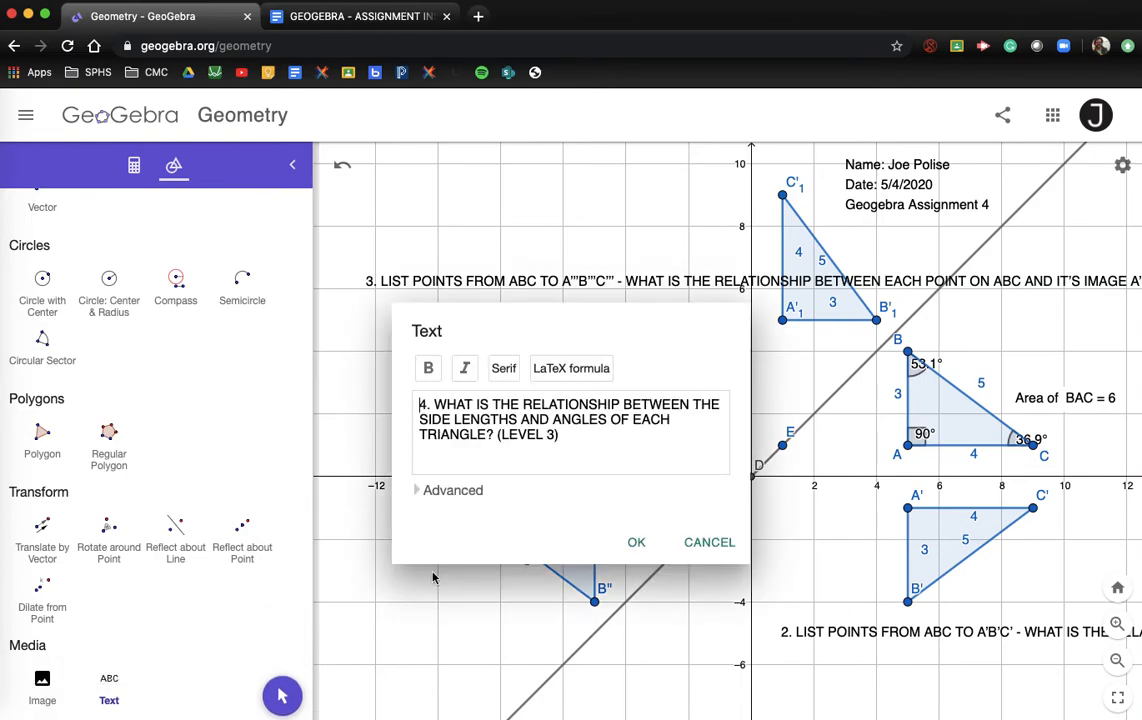
click(420, 419)
key(Return)
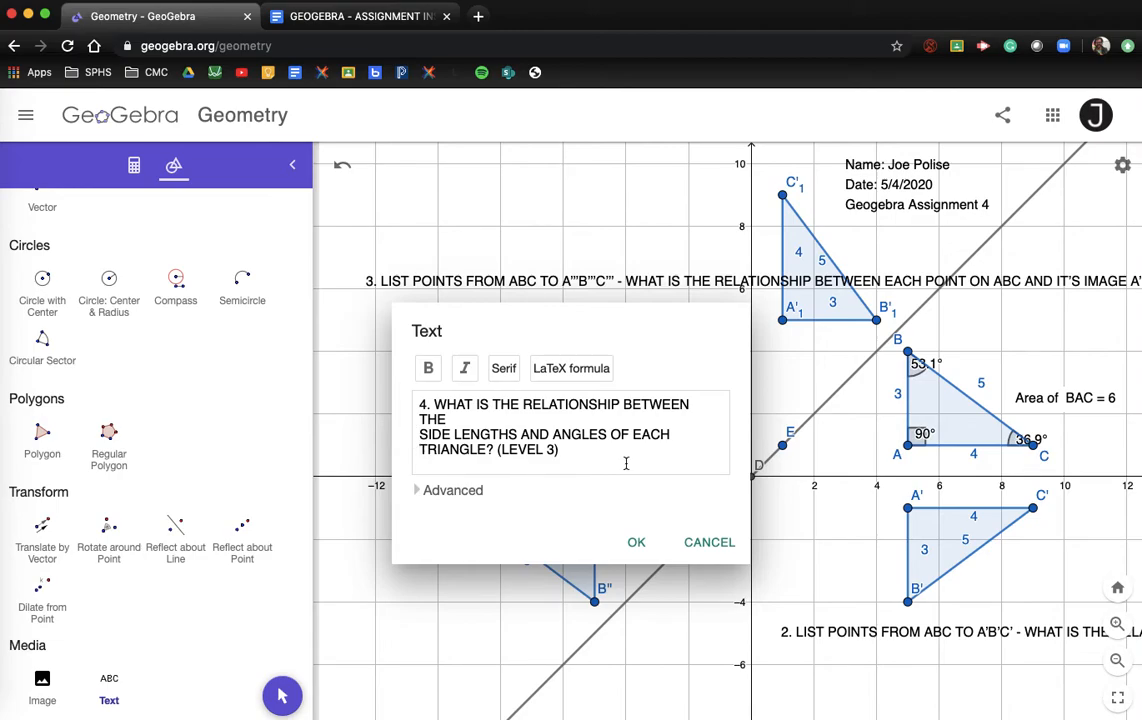
click(638, 544)
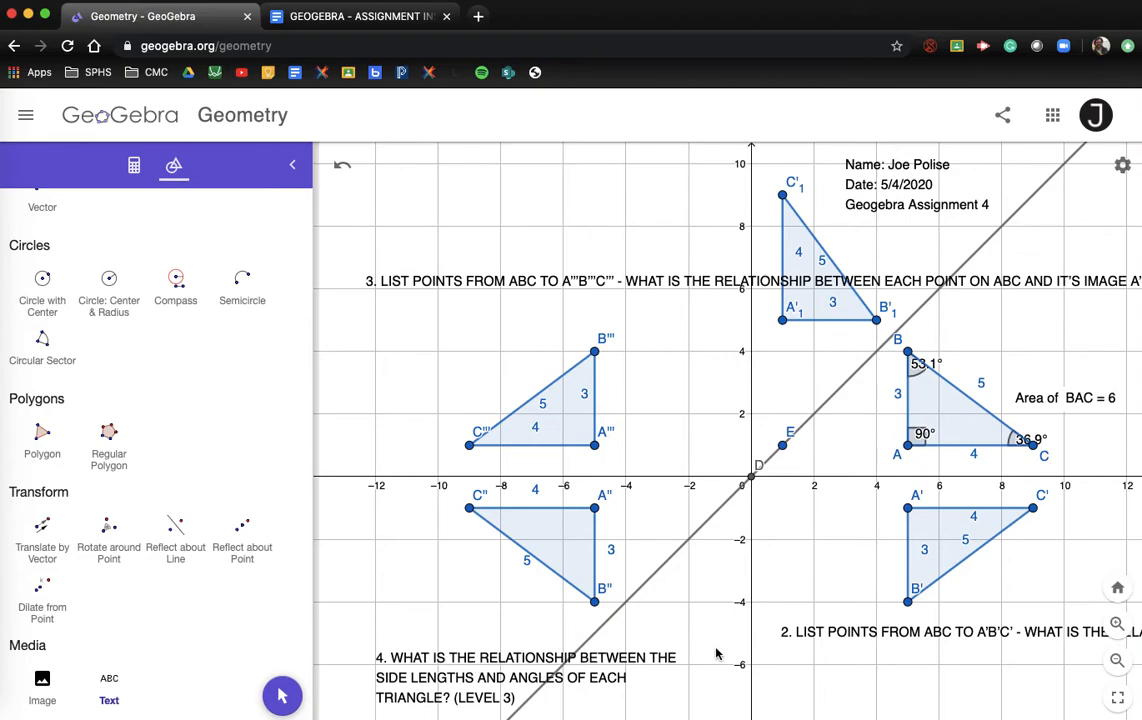
drag(464, 670, 452, 645)
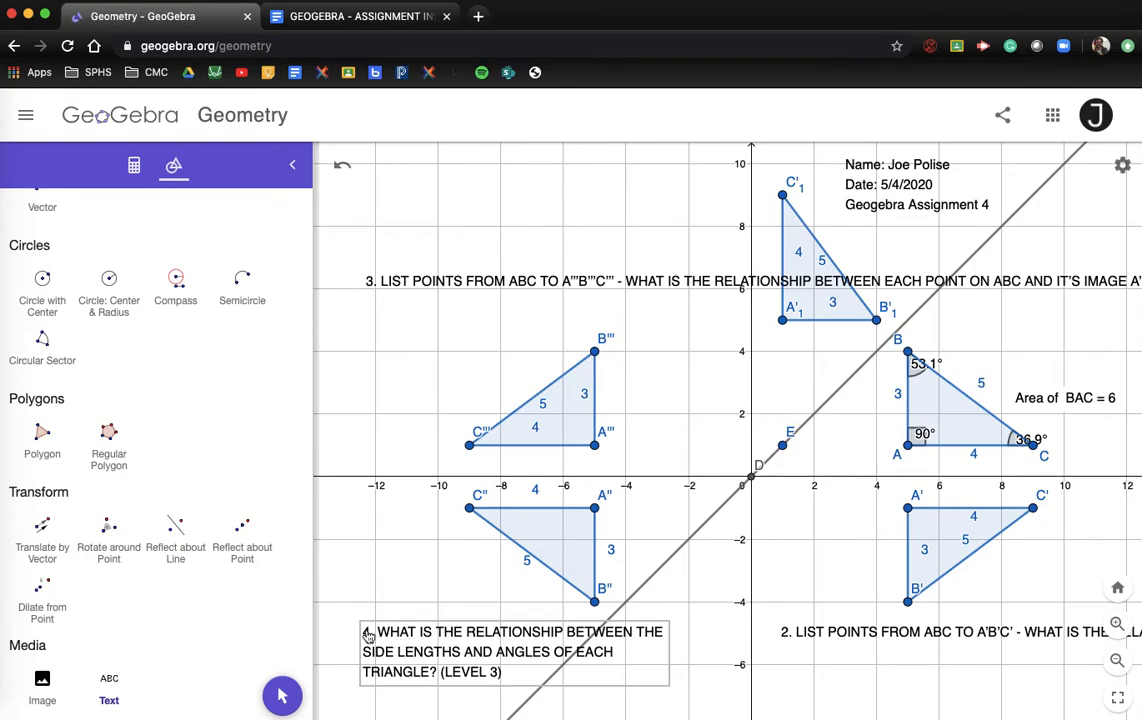
scroll(91, 385, up, 6)
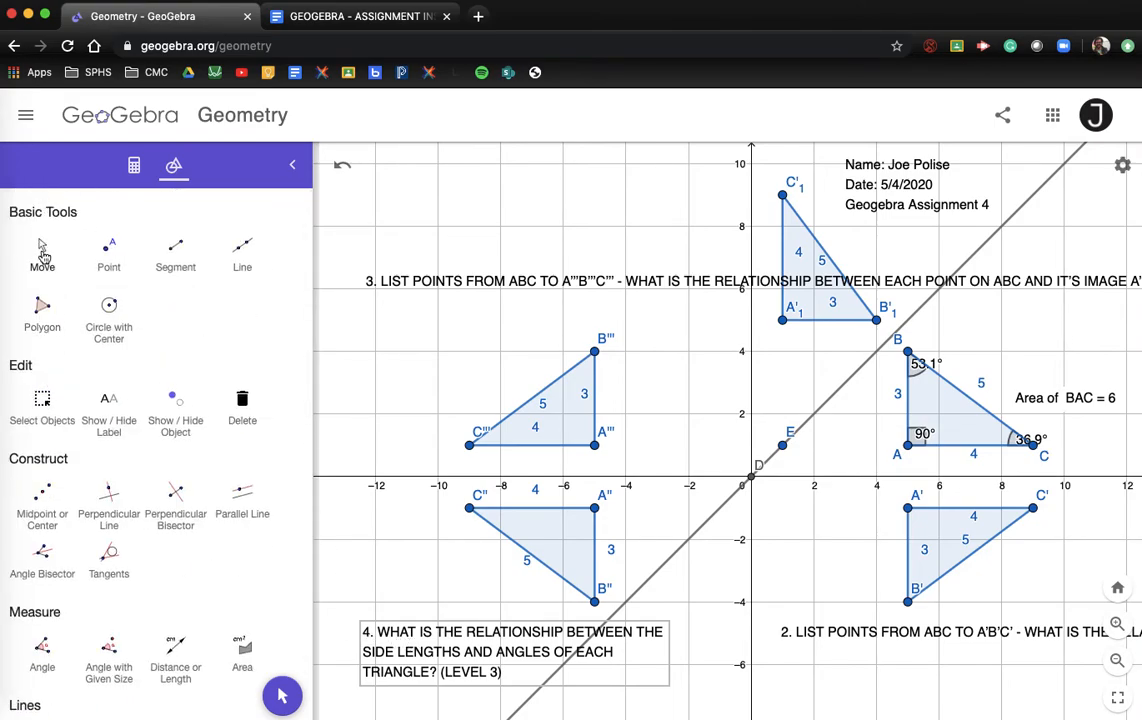
Step: Pan the graph up to show empty space down to y = -14
click(42, 248)
scroll(439, 339, down, 5)
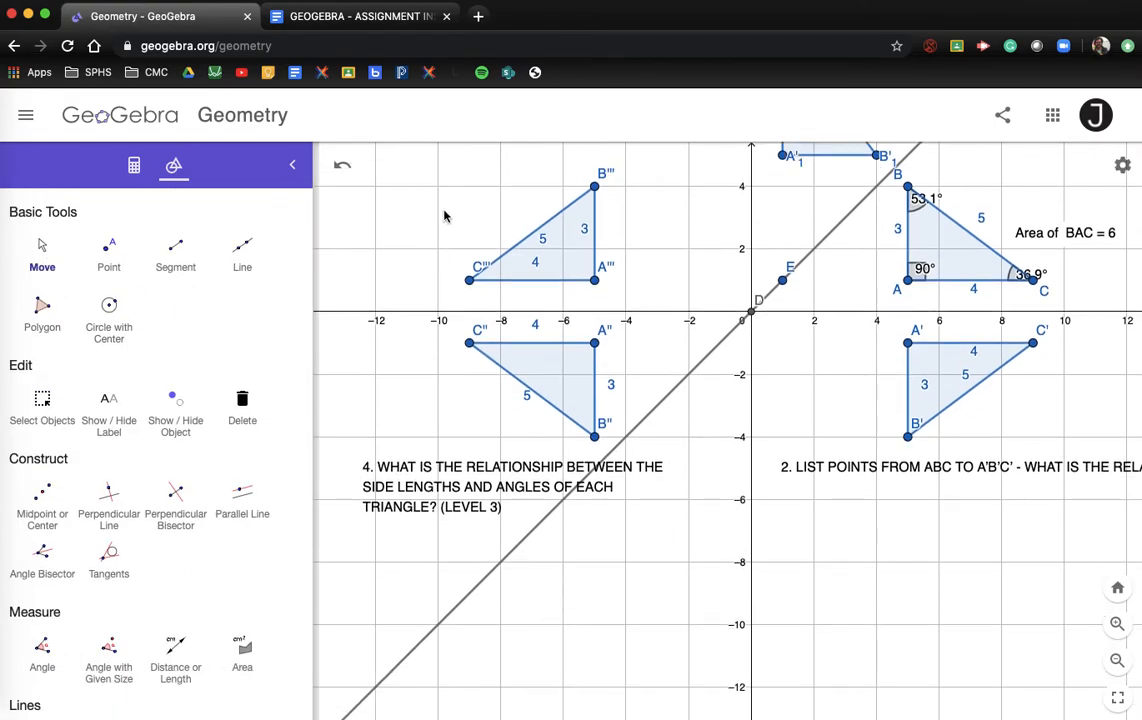
drag(408, 391, 414, 311)
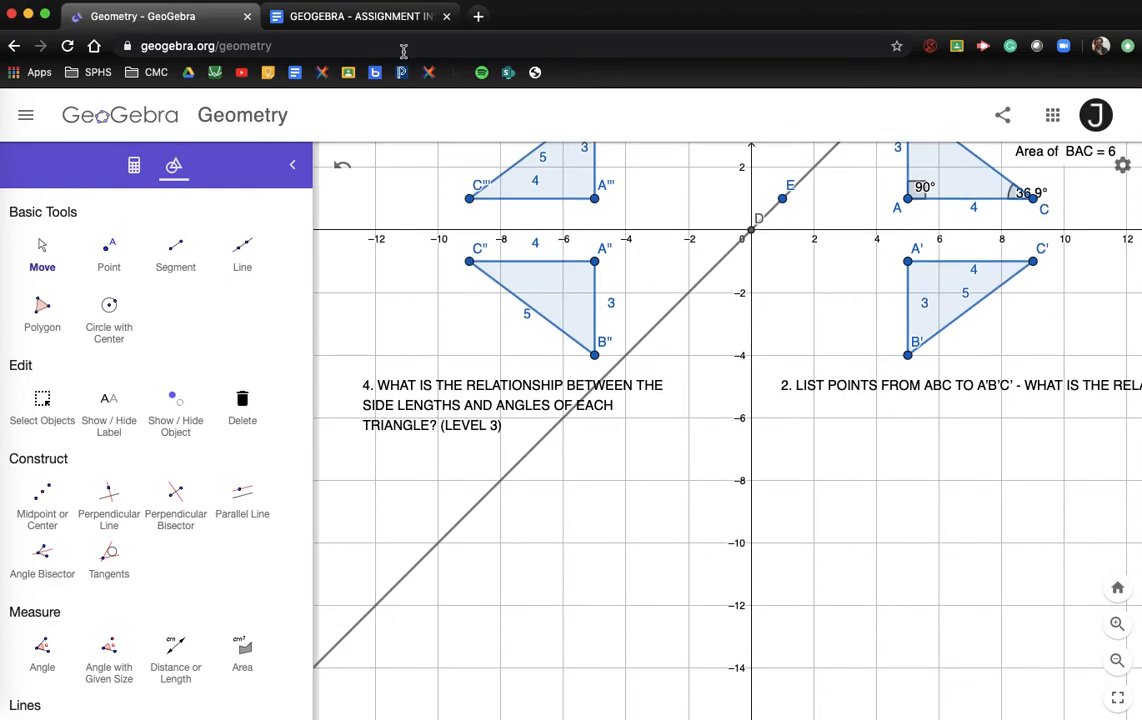
Step: Select question 5's full text in the instructions and return to GeoGebra
click(355, 17)
drag(235, 552, 795, 580)
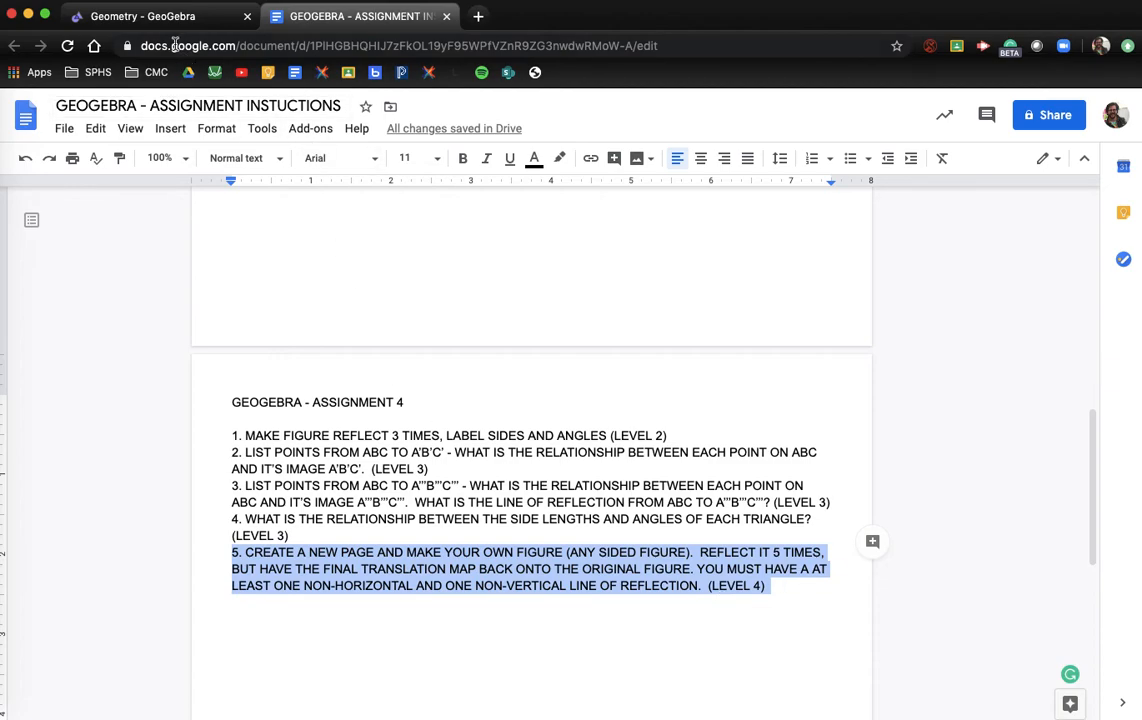
click(148, 18)
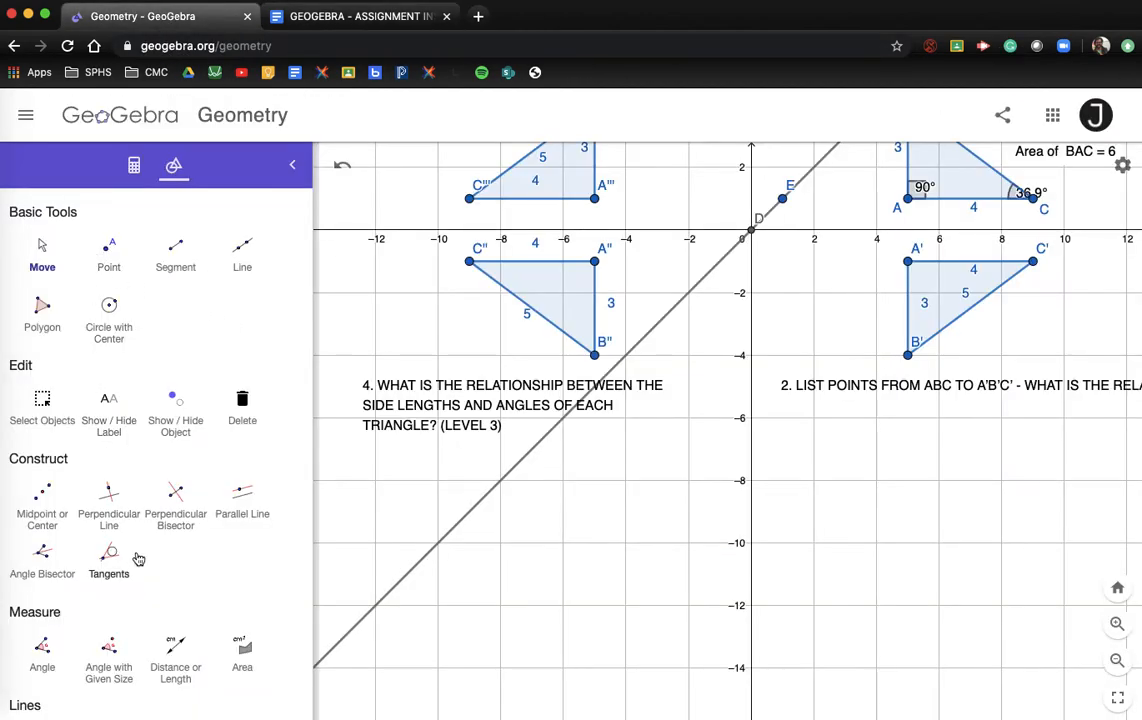
scroll(138, 558, down, 10)
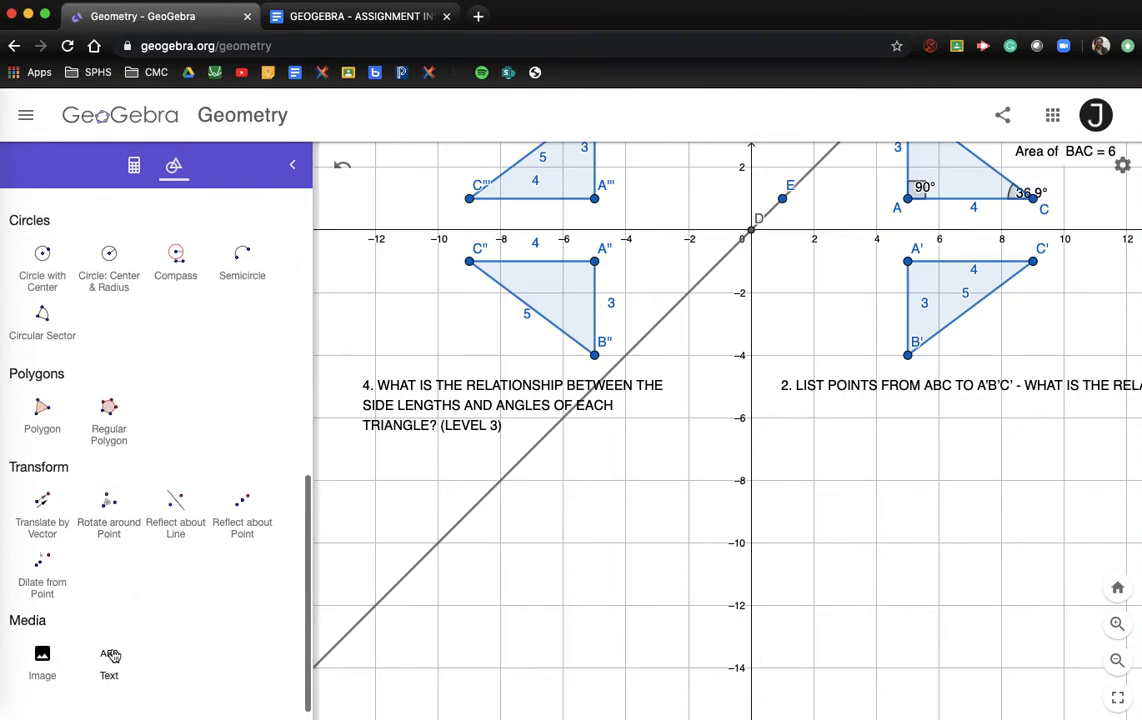
Step: Paste question 5 with a line break after 'MAKE' and place it below question 2
click(110, 656)
click(506, 546)
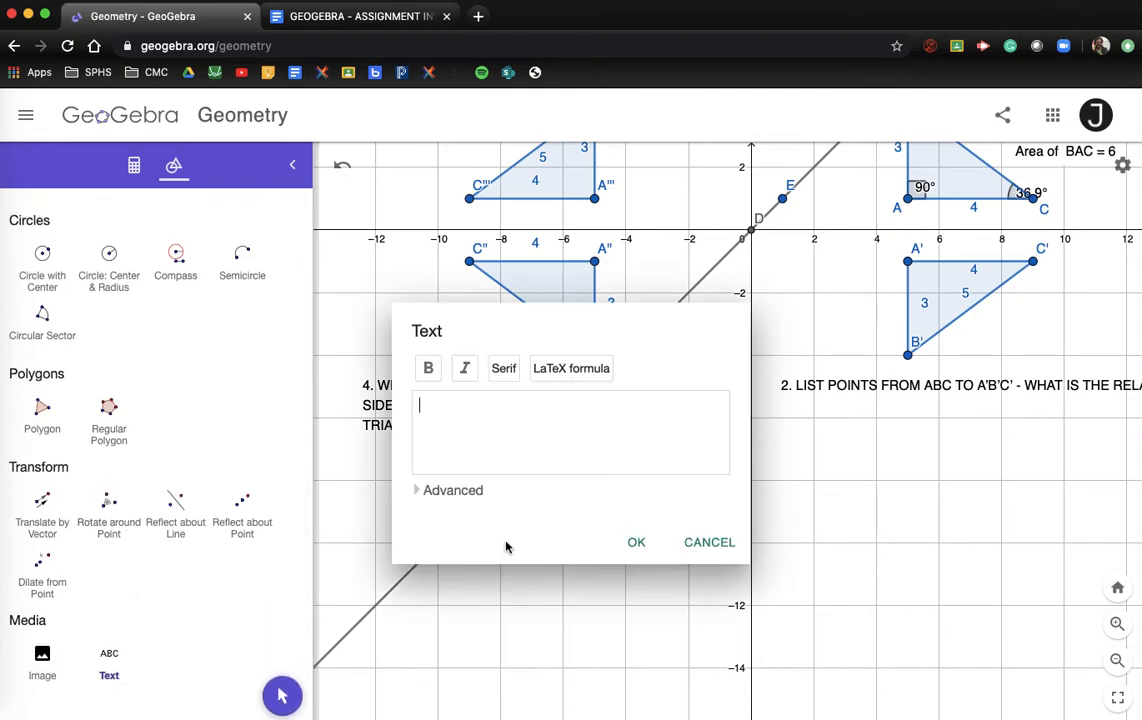
key(super+v)
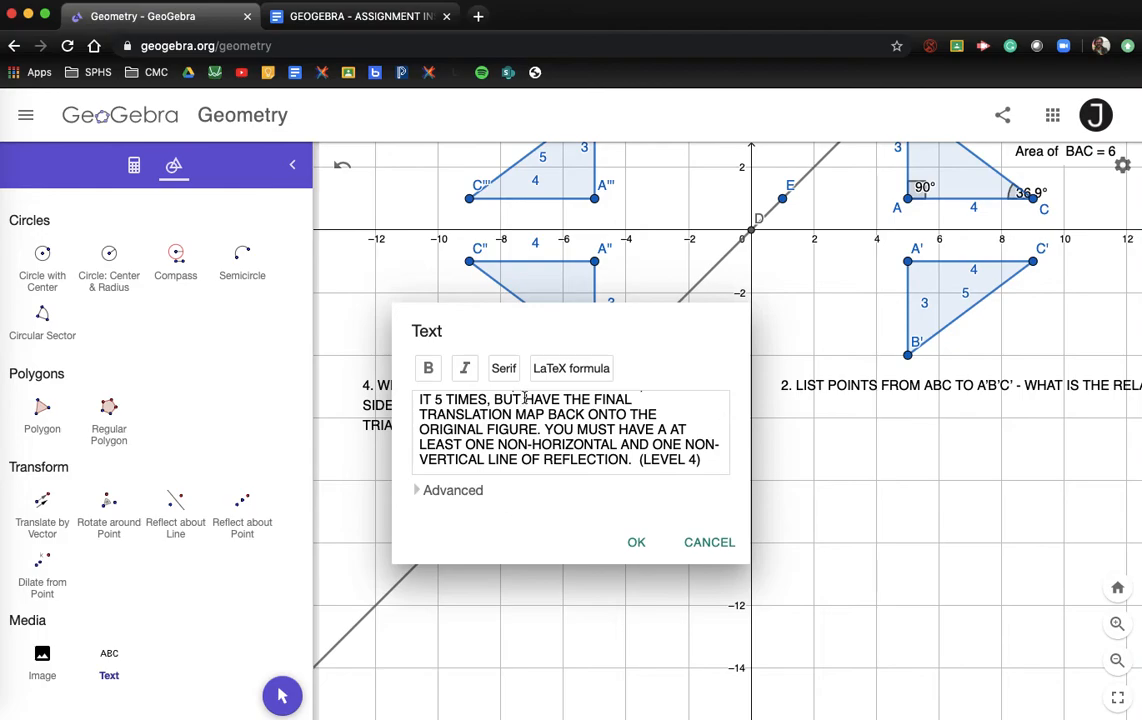
scroll(678, 422, up, 3)
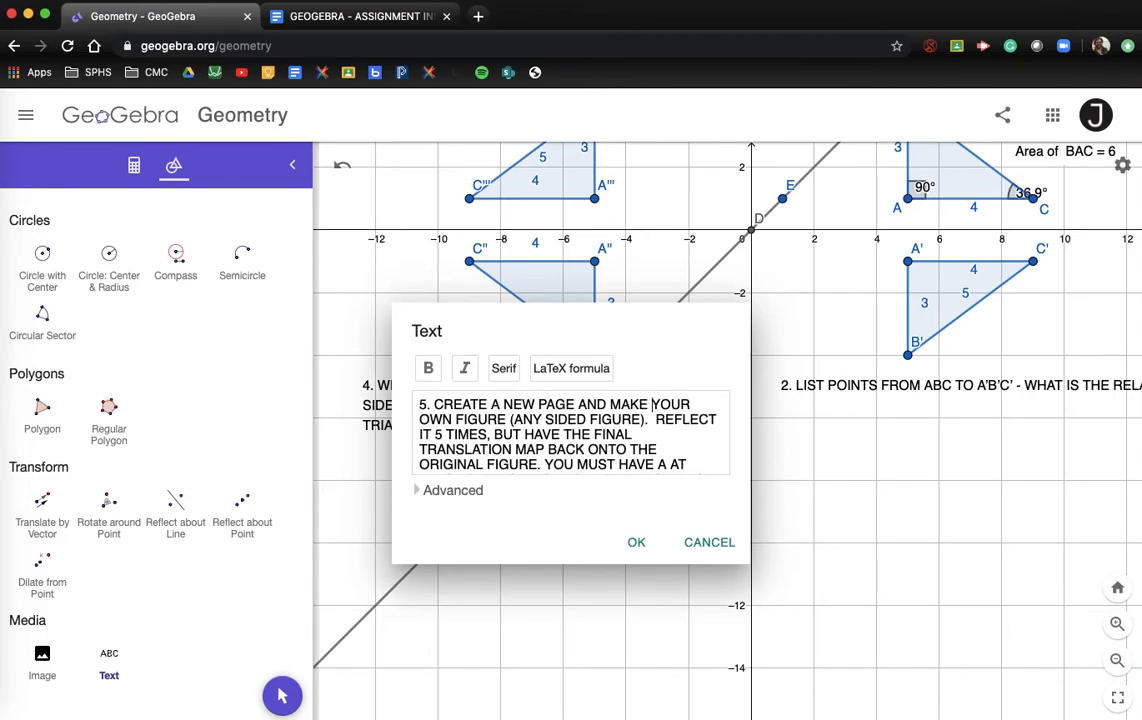
key(Return)
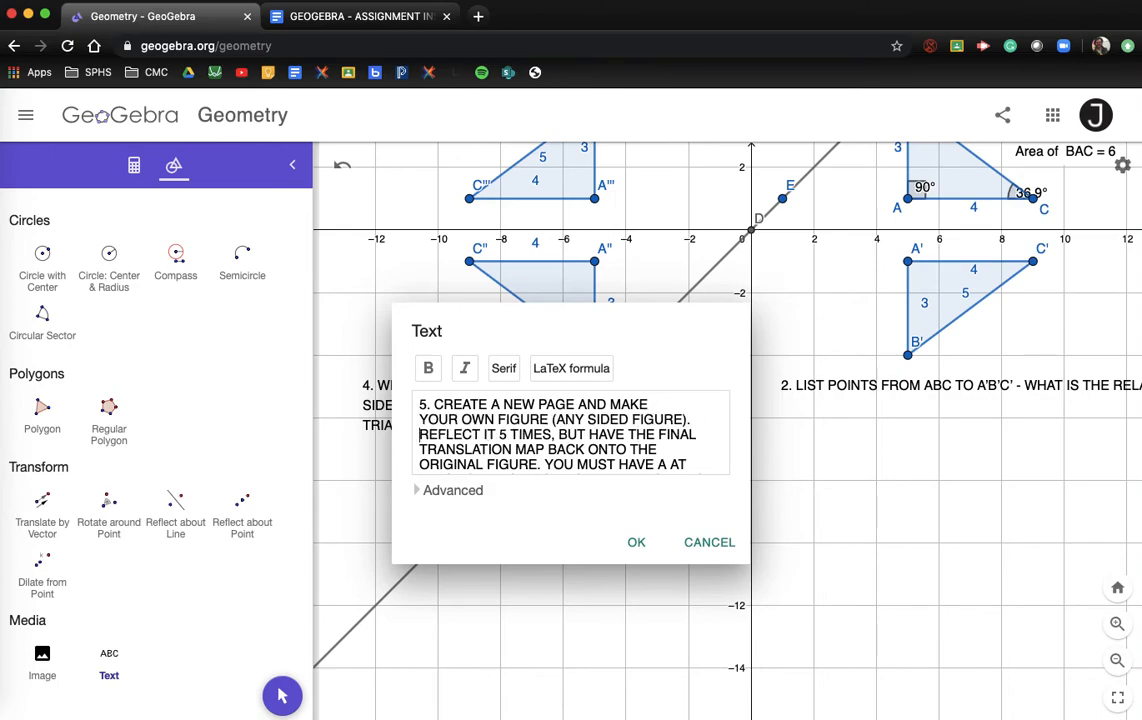
scroll(421, 447, down, 3)
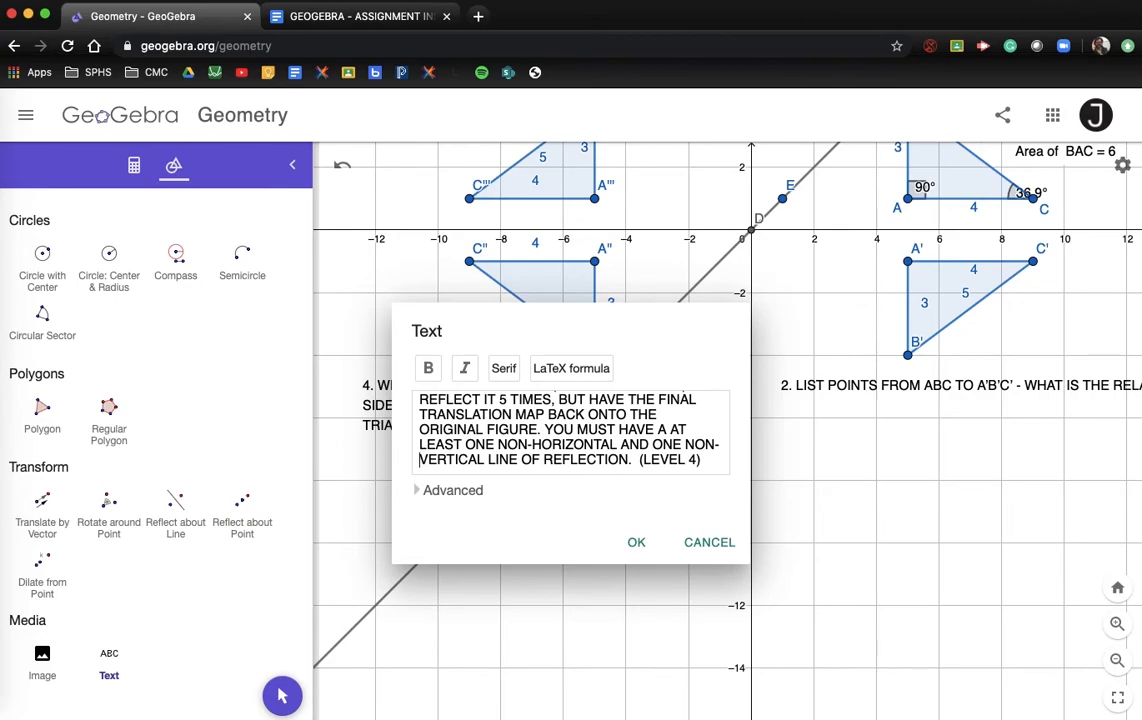
click(636, 543)
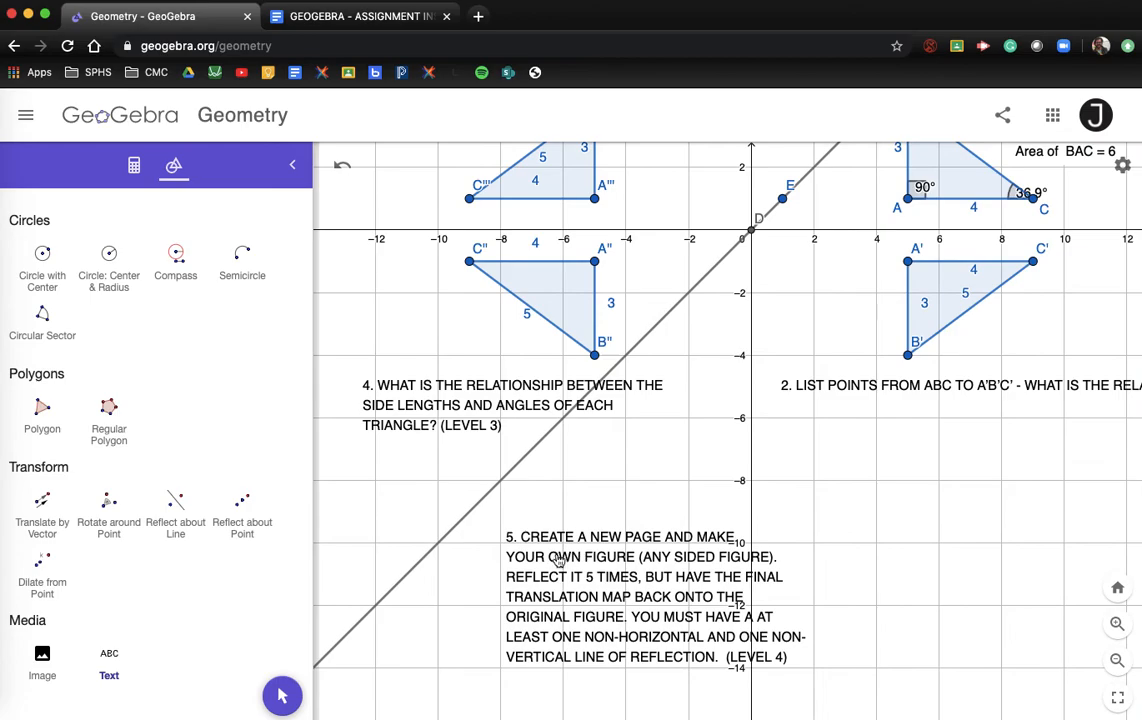
drag(578, 561, 855, 554)
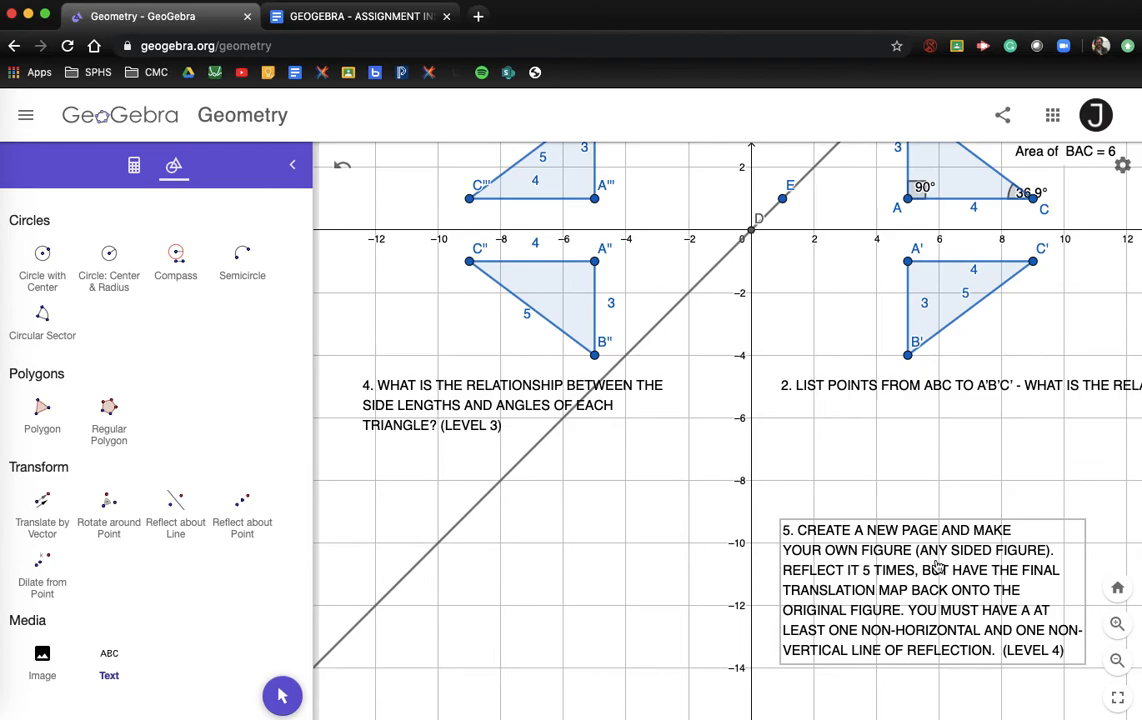
Step: Replace the word TRANSLATION with REFLECTION in the question 5 text
double_click(838, 595)
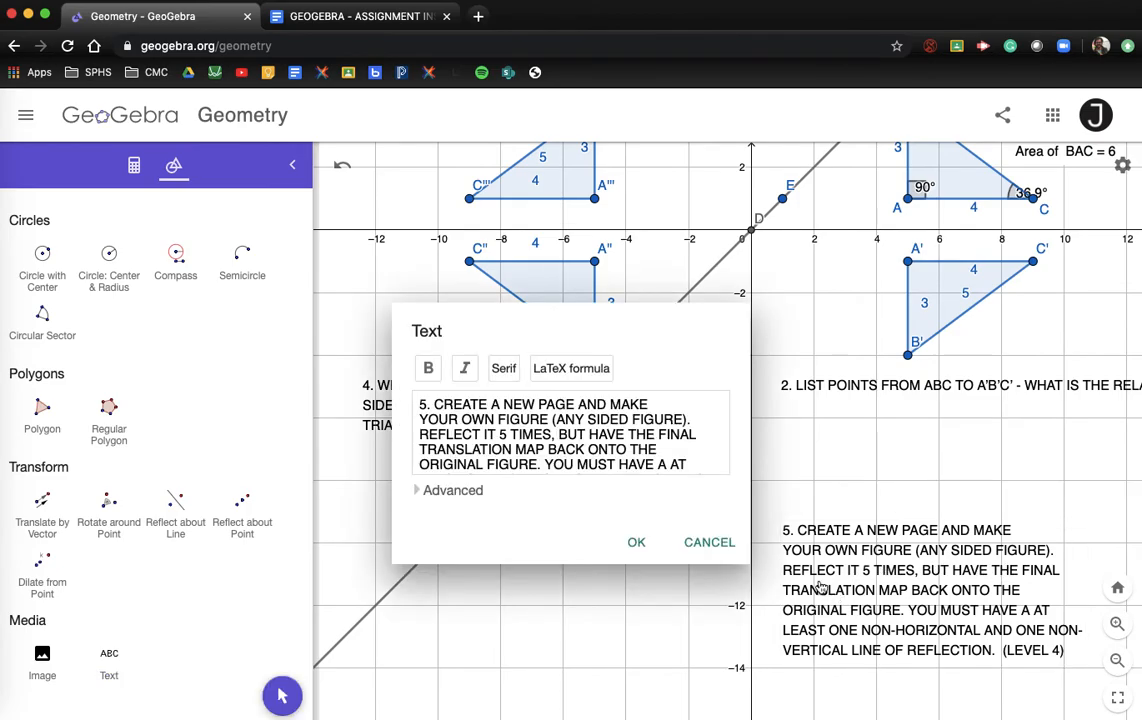
double_click(465, 449)
text(REFLECTIO)
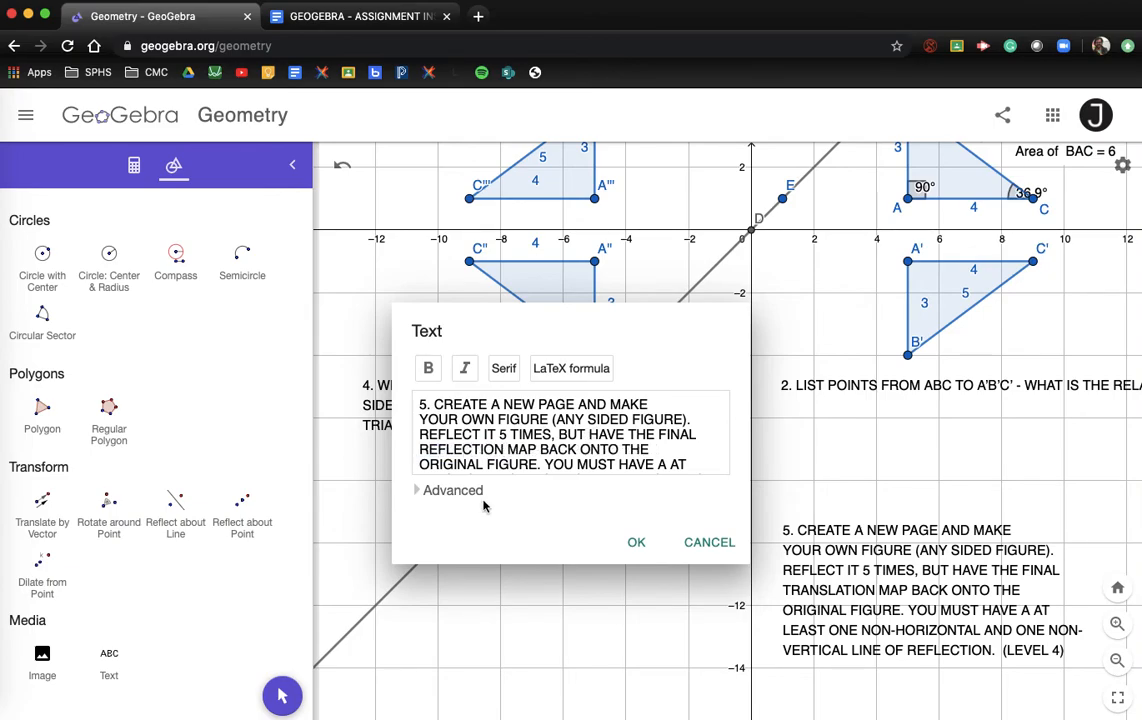
click(640, 545)
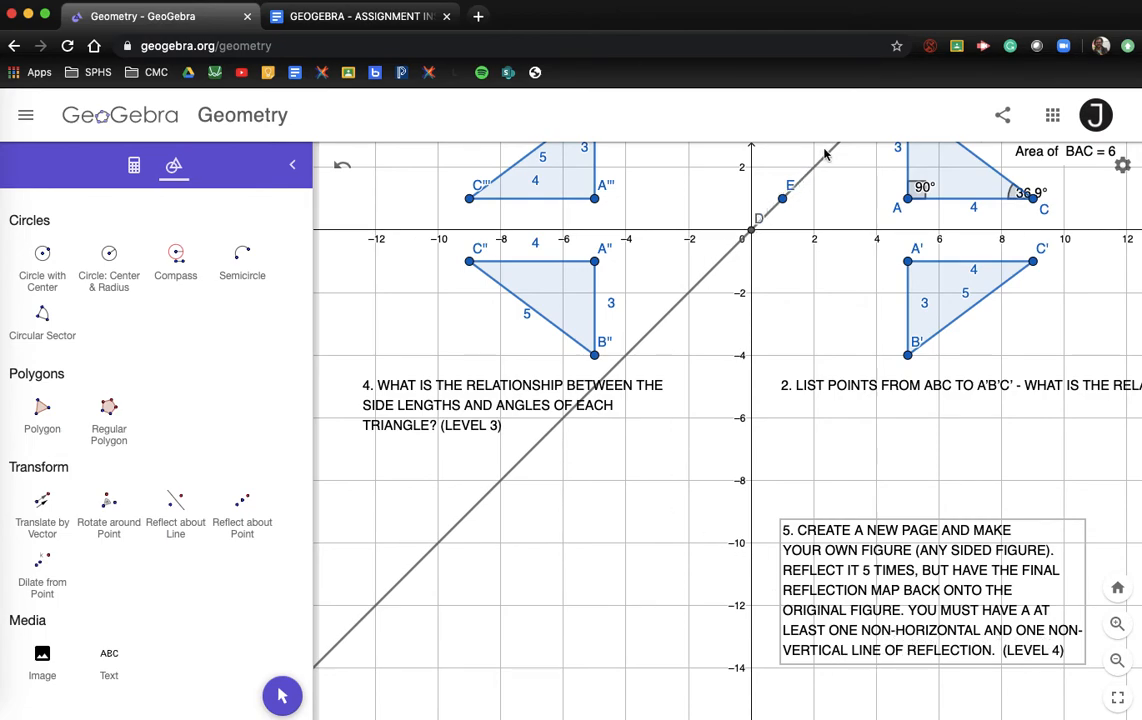
click(616, 262)
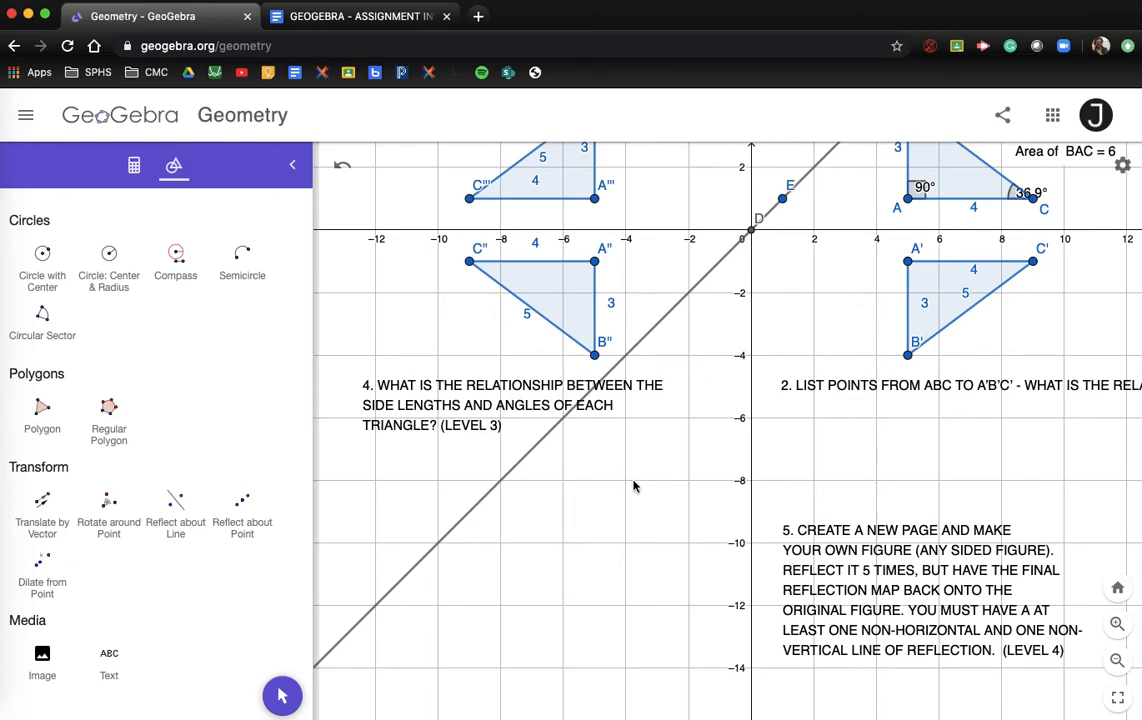
Step: Rewrap the question 3 text onto several lines
scroll(169, 382, up, 10)
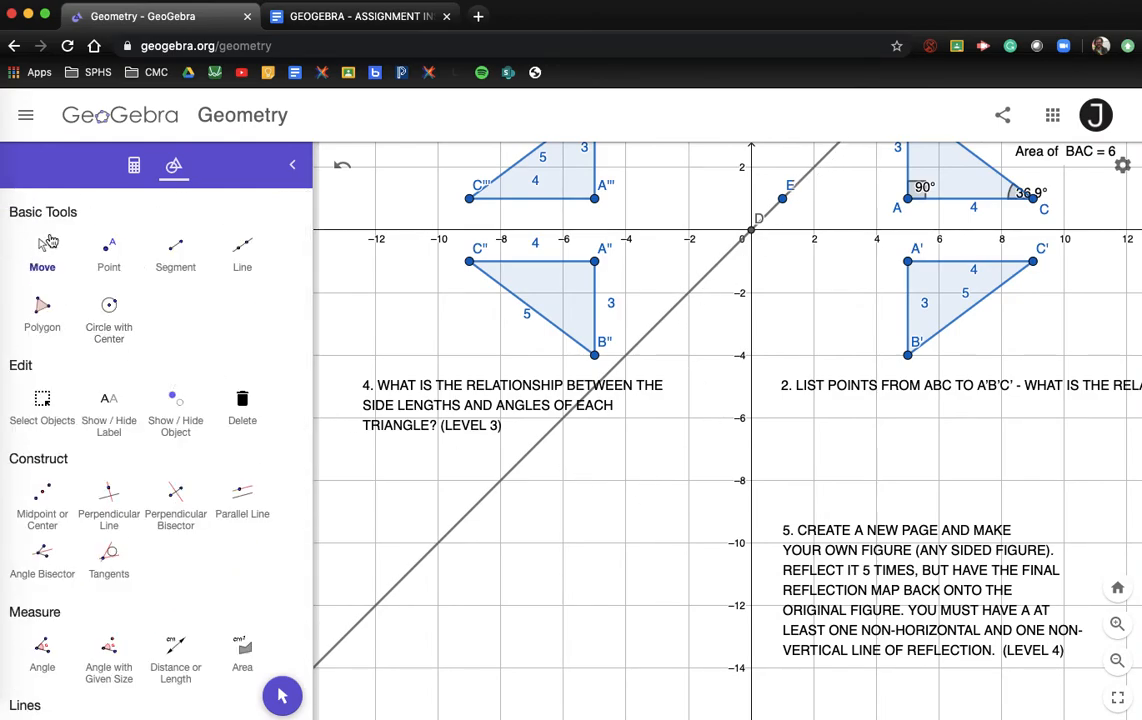
drag(387, 327, 387, 470)
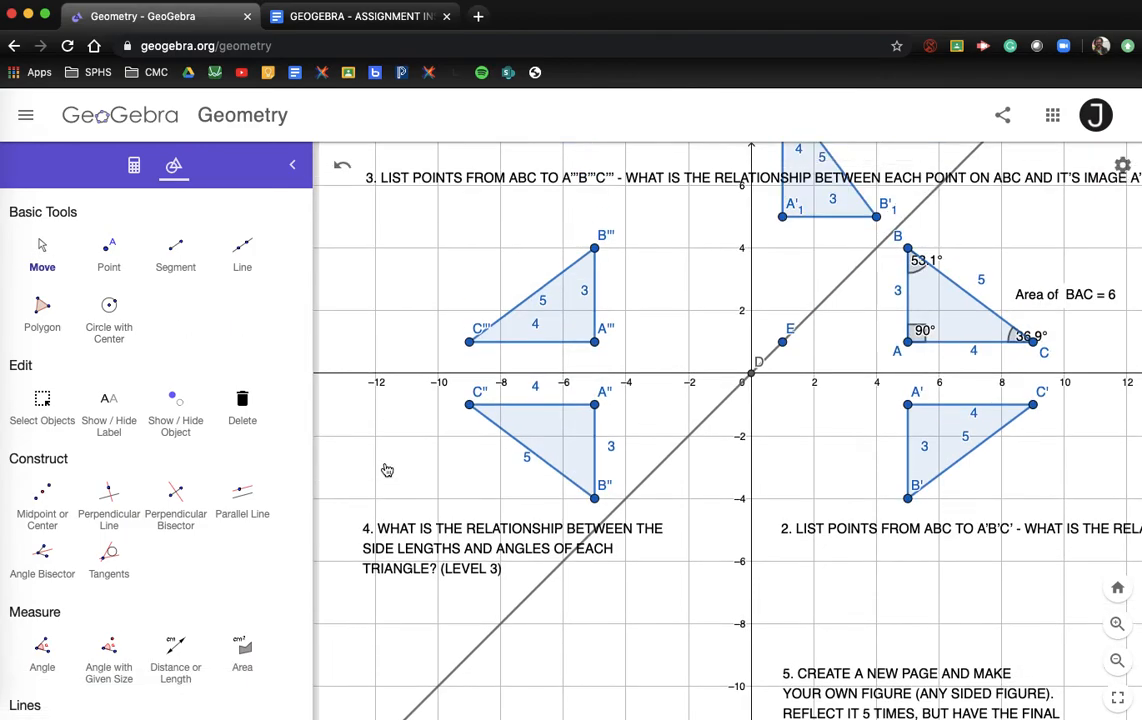
scroll(386, 467, down, 2)
scroll(386, 400, down, 2)
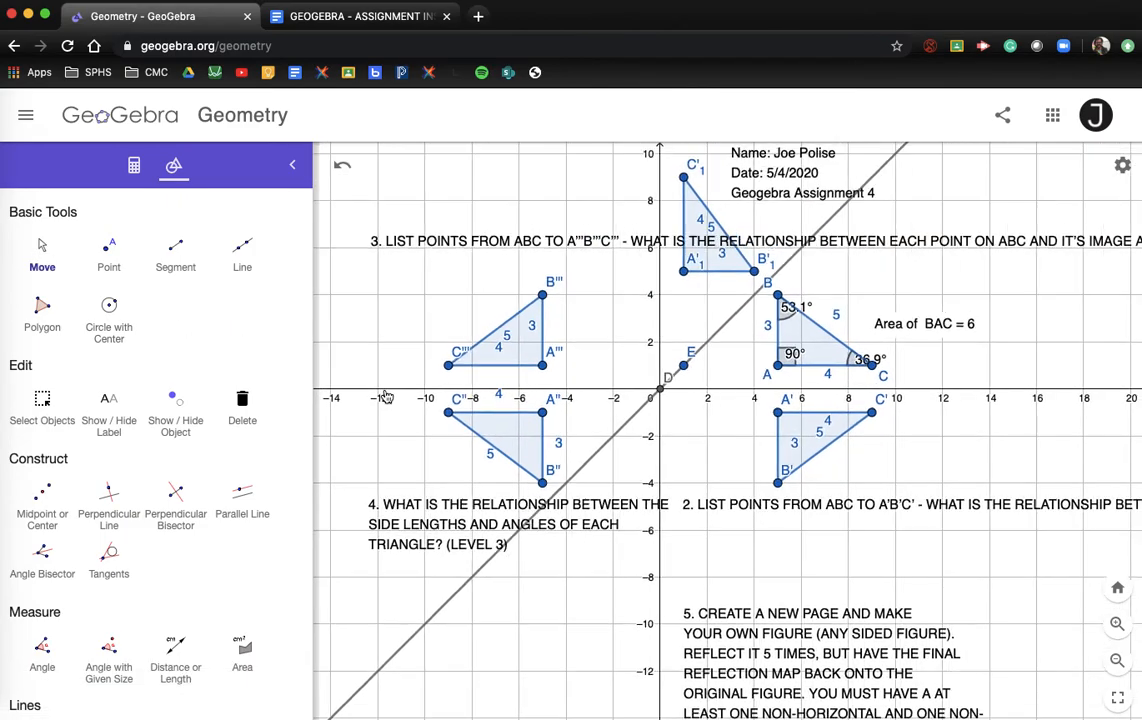
double_click(377, 254)
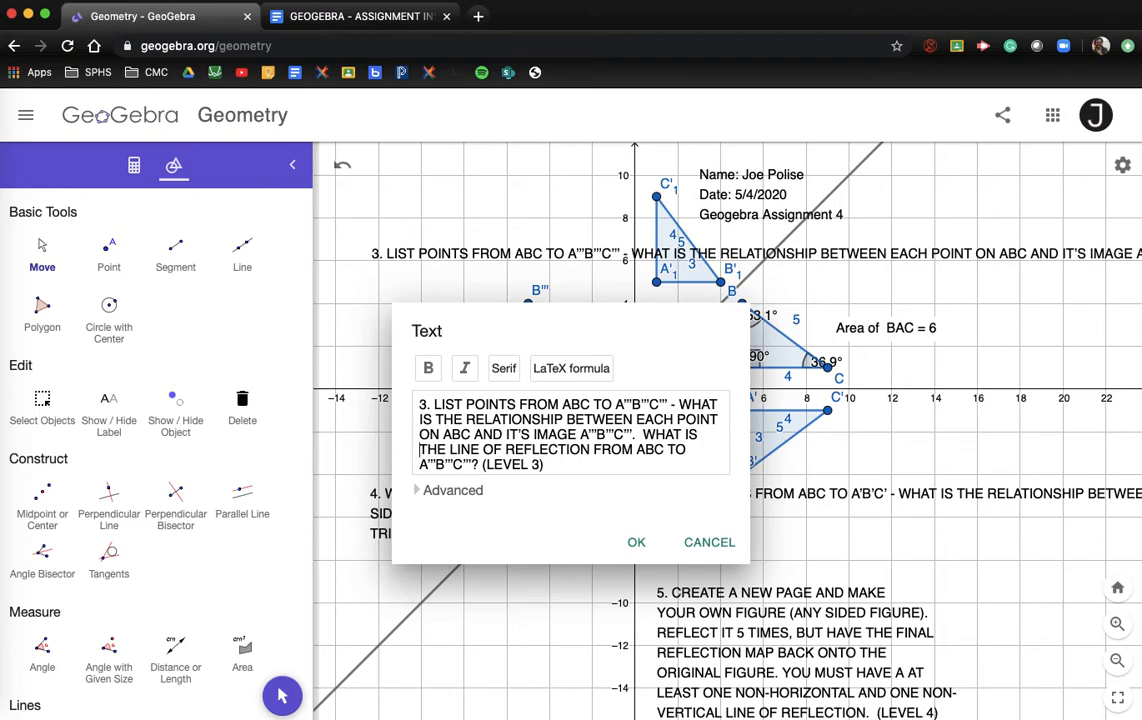
click(637, 541)
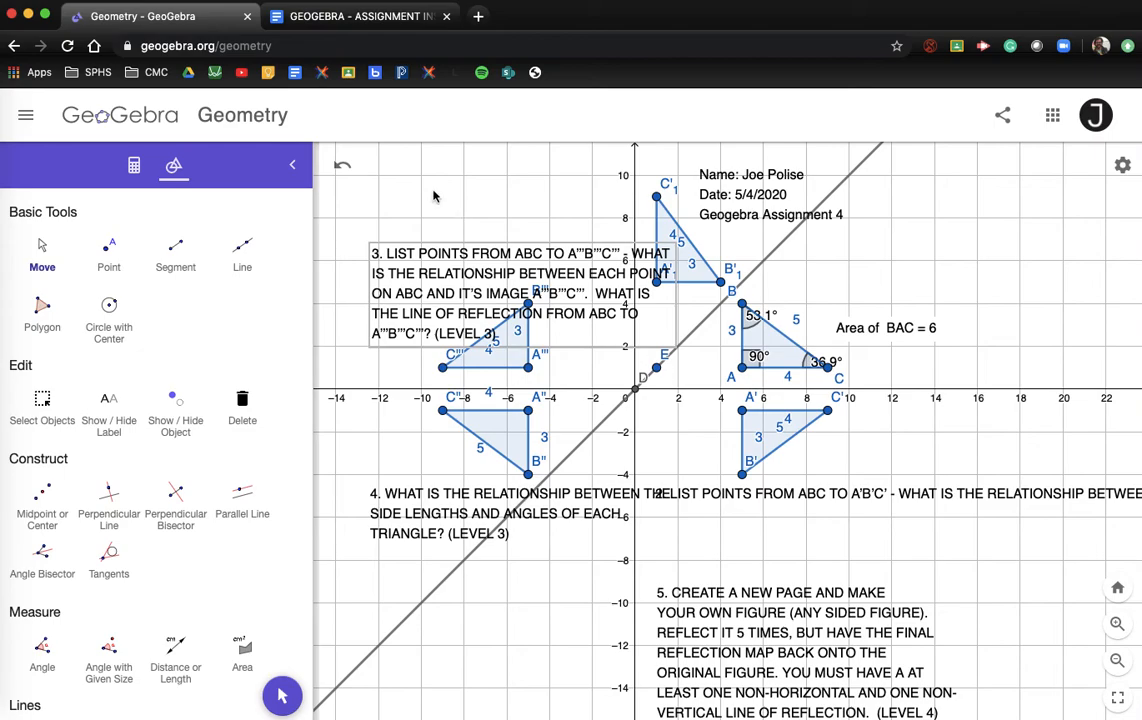
Step: Move question 3 to the upper left, question 5 lower, and question 2 right, then edit question 2
click(40, 252)
drag(380, 253, 372, 221)
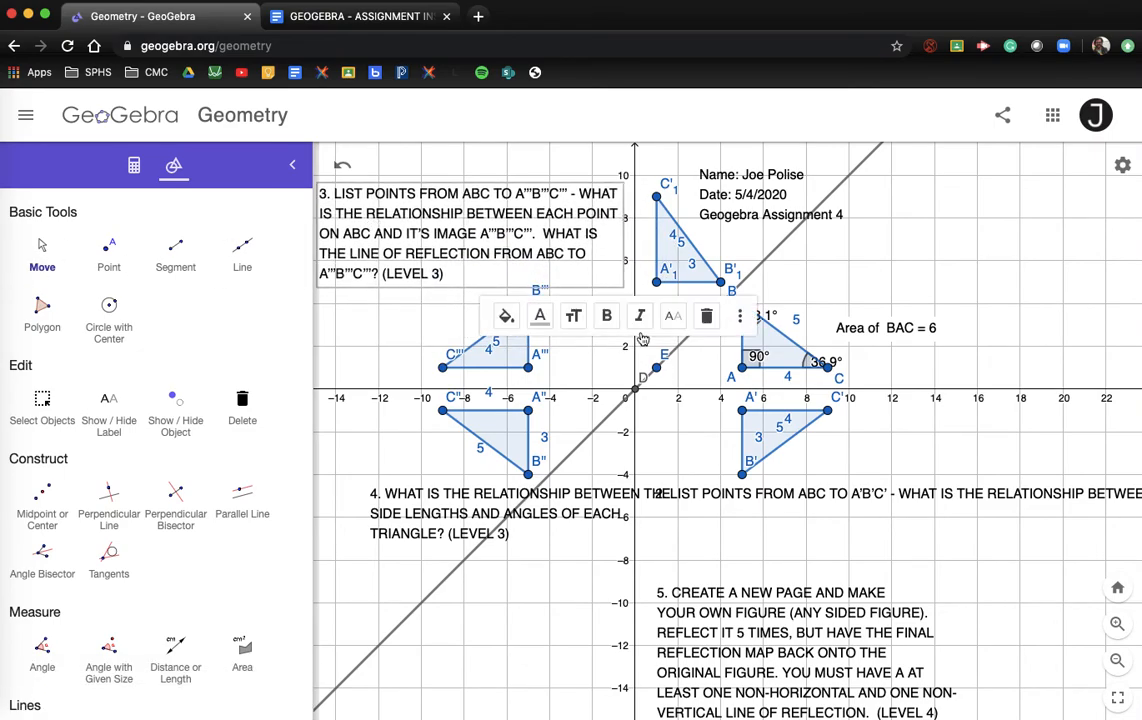
drag(723, 556, 723, 625)
drag(805, 505, 850, 503)
double_click(850, 503)
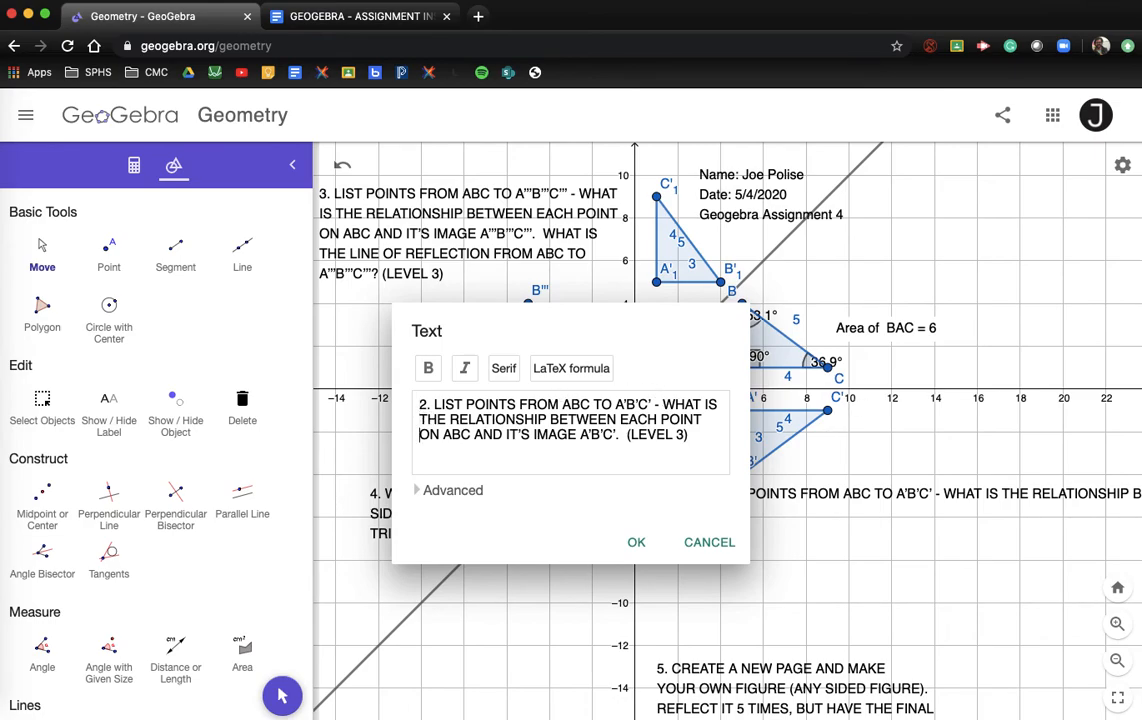
Step: Apply the three-line question 2 text and nudge it down and to the right
click(637, 542)
click(846, 477)
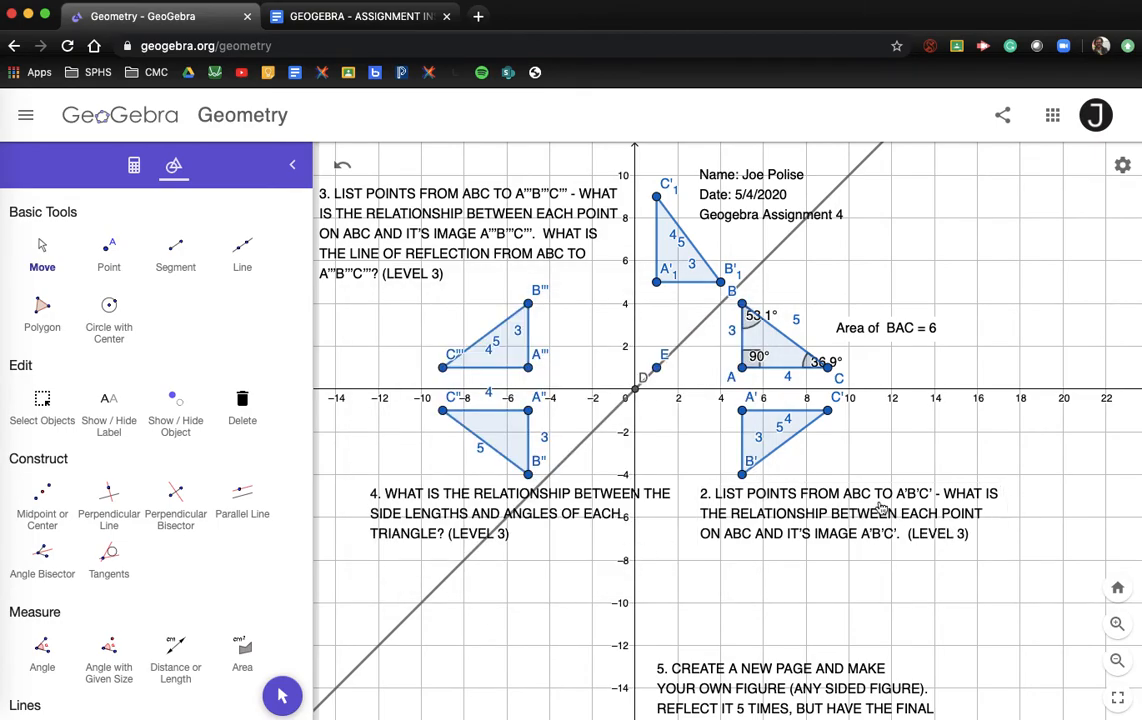
click(48, 243)
drag(851, 518, 894, 532)
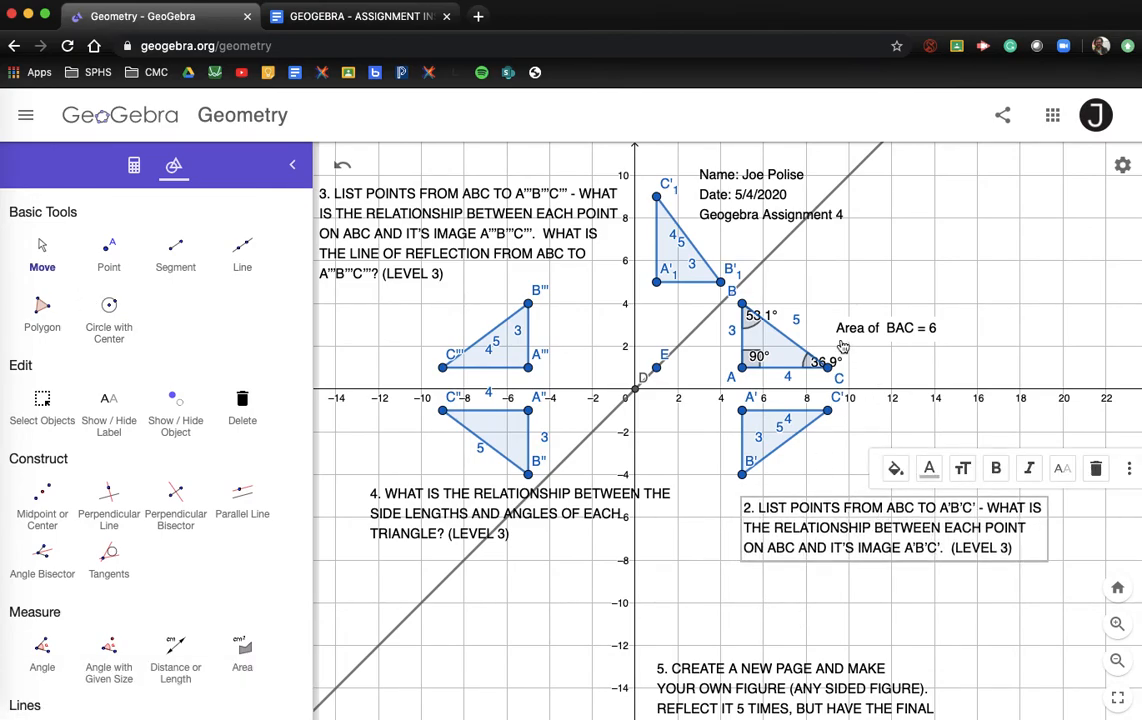
Step: Move question 4 down and left, clear of triangle A″B″C″, and frame the whole construction
drag(419, 512, 378, 540)
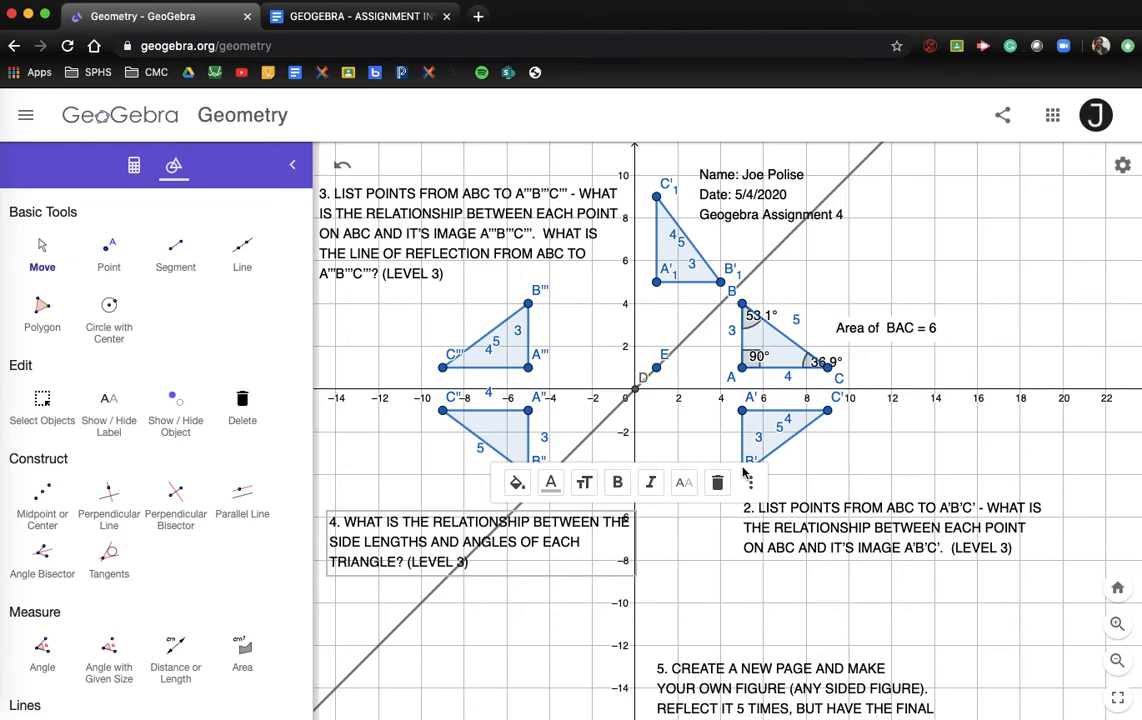
click(858, 467)
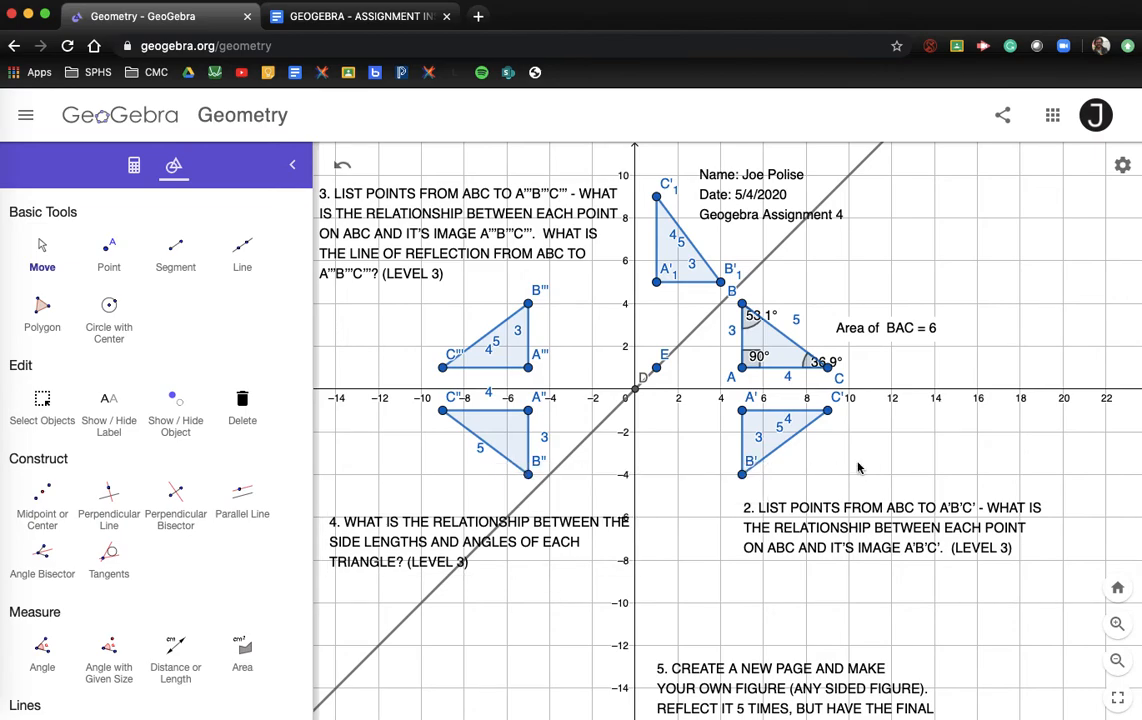
scroll(858, 467, down, 2)
scroll(855, 467, down, 2)
drag(855, 467, 778, 390)
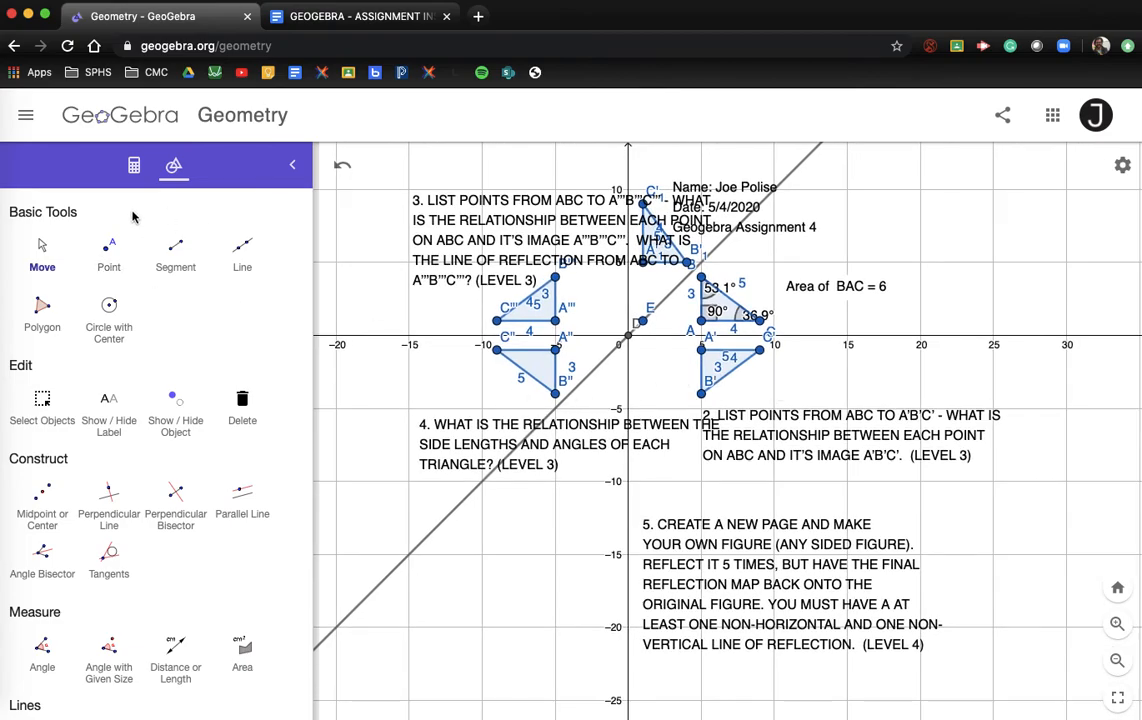
Step: Save the construction as 'GEOGEBRA - ASSIGNMENT 4' with Shared visibility
click(25, 118)
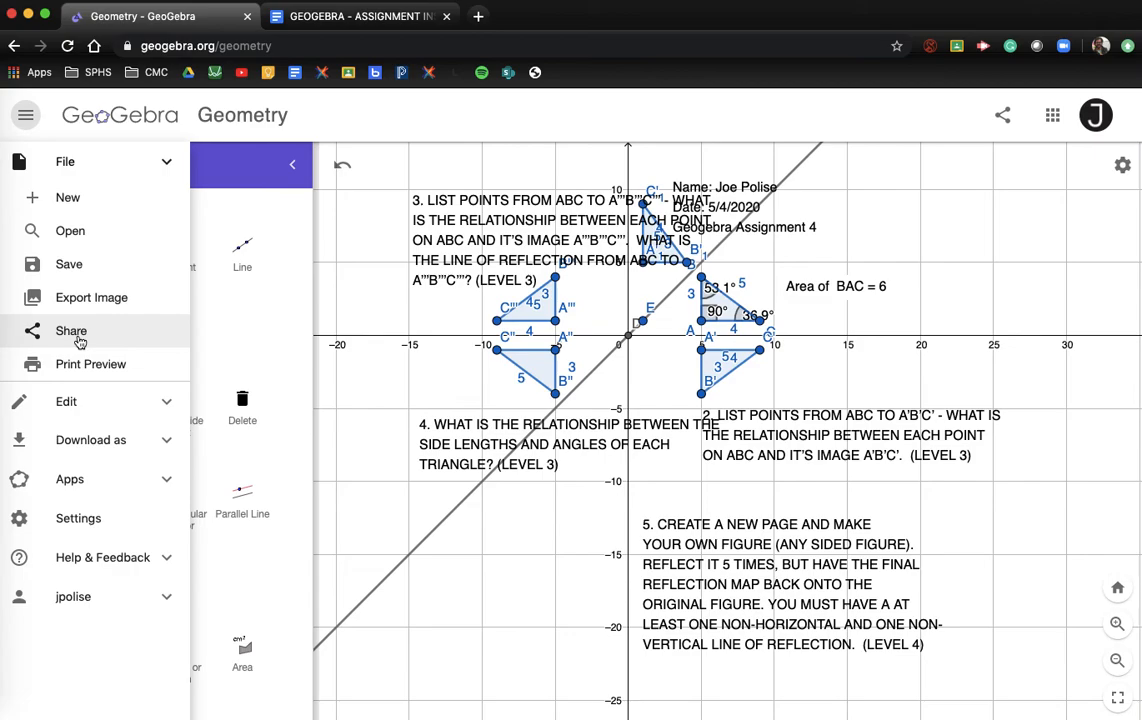
click(80, 342)
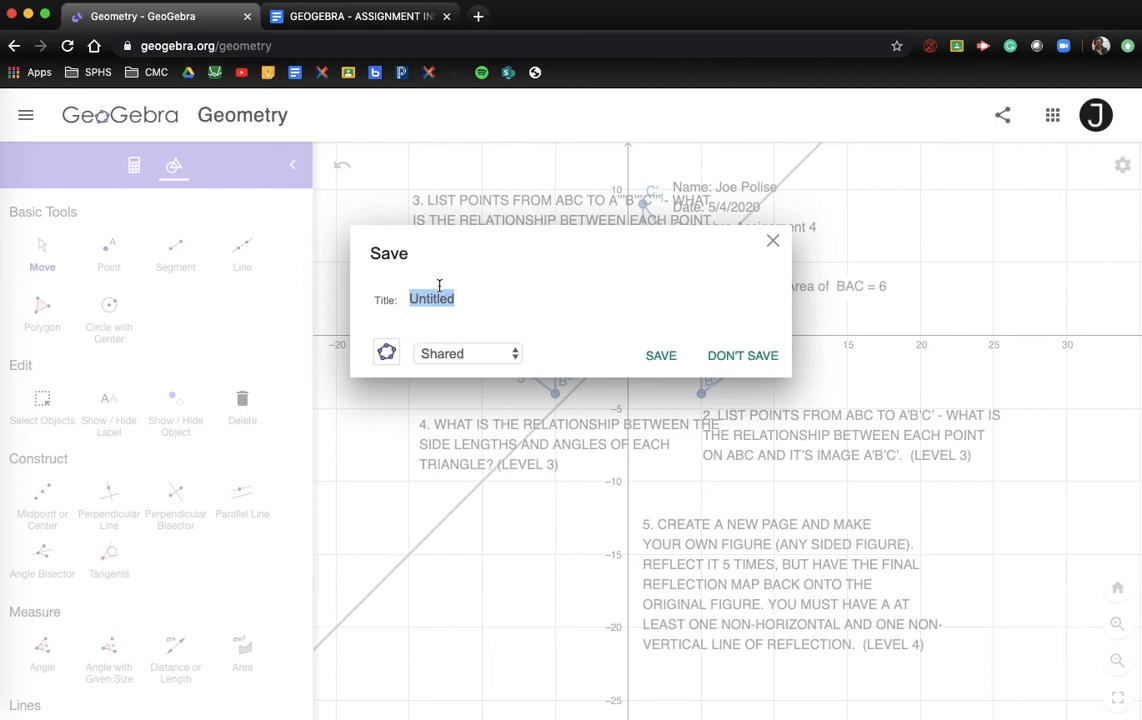
text(G)
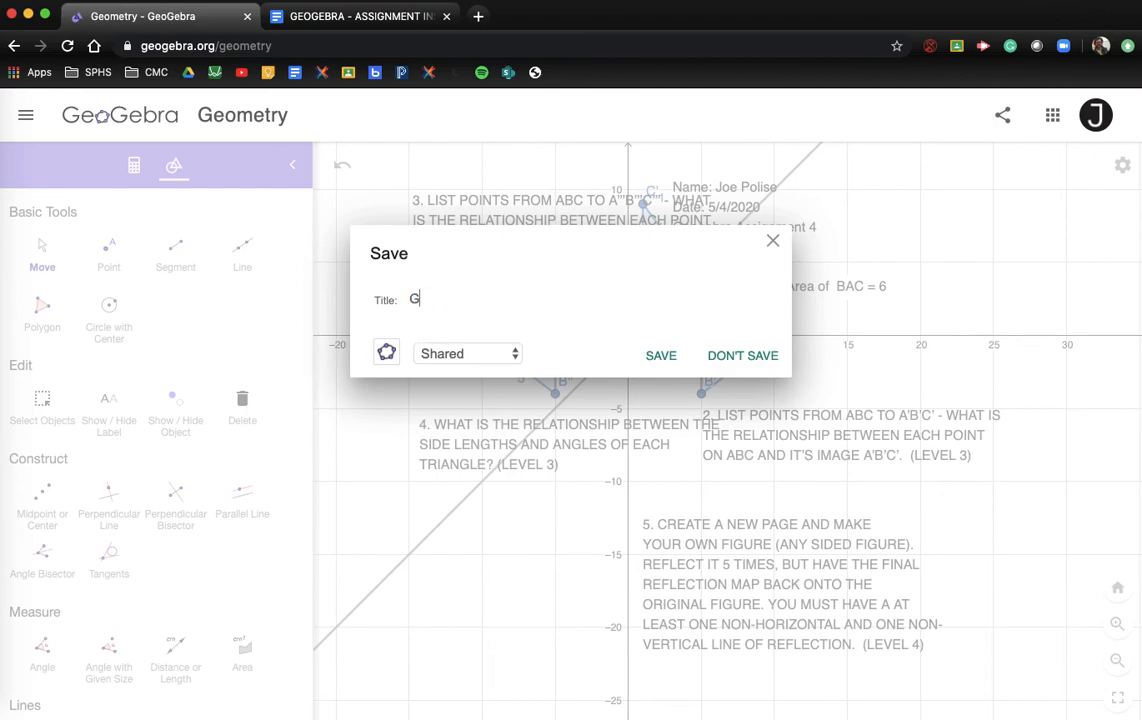
text(EOGEBRA - ASSIGNMENT)
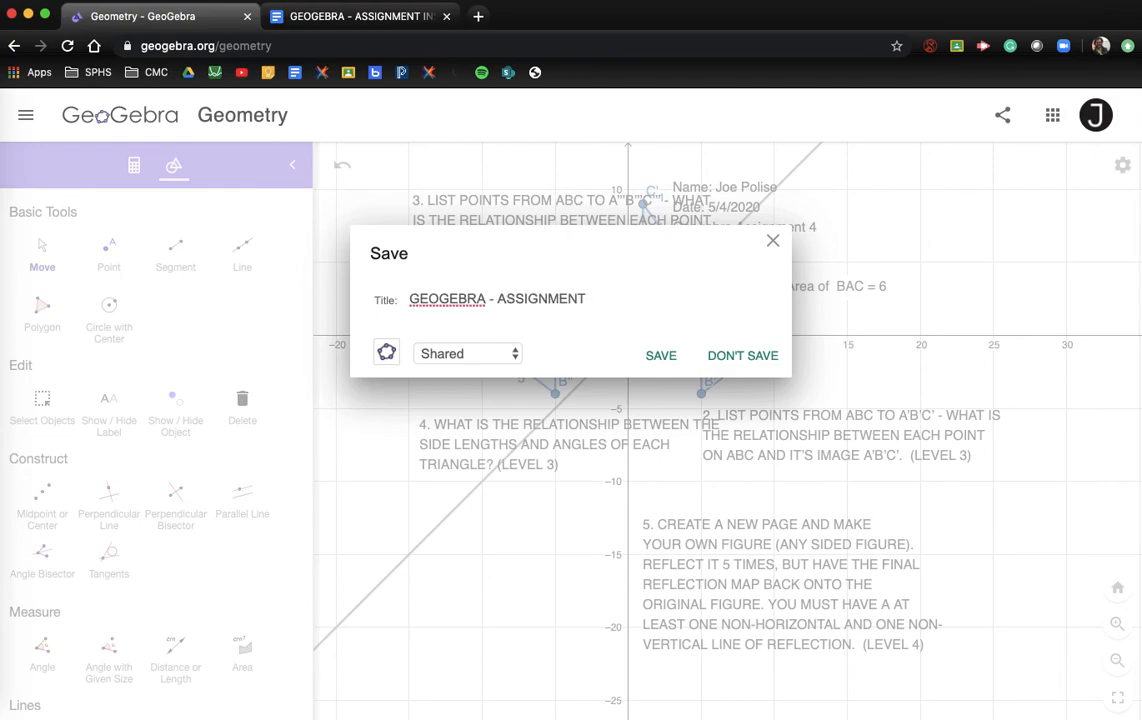
click(447, 356)
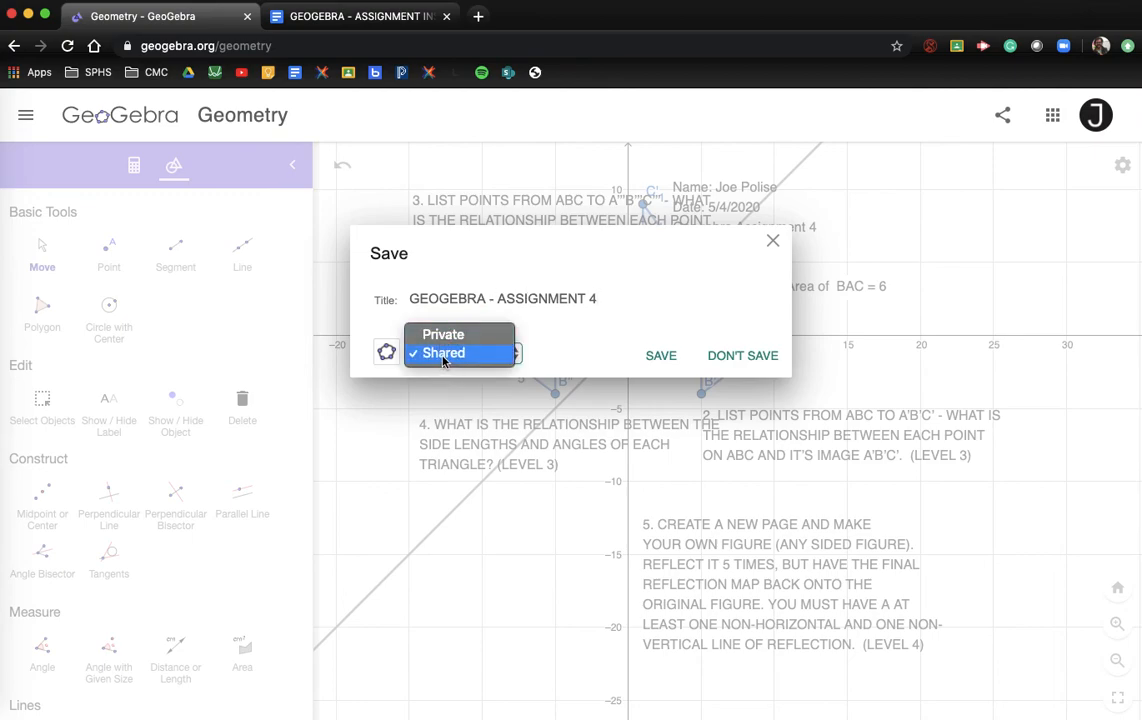
click(444, 356)
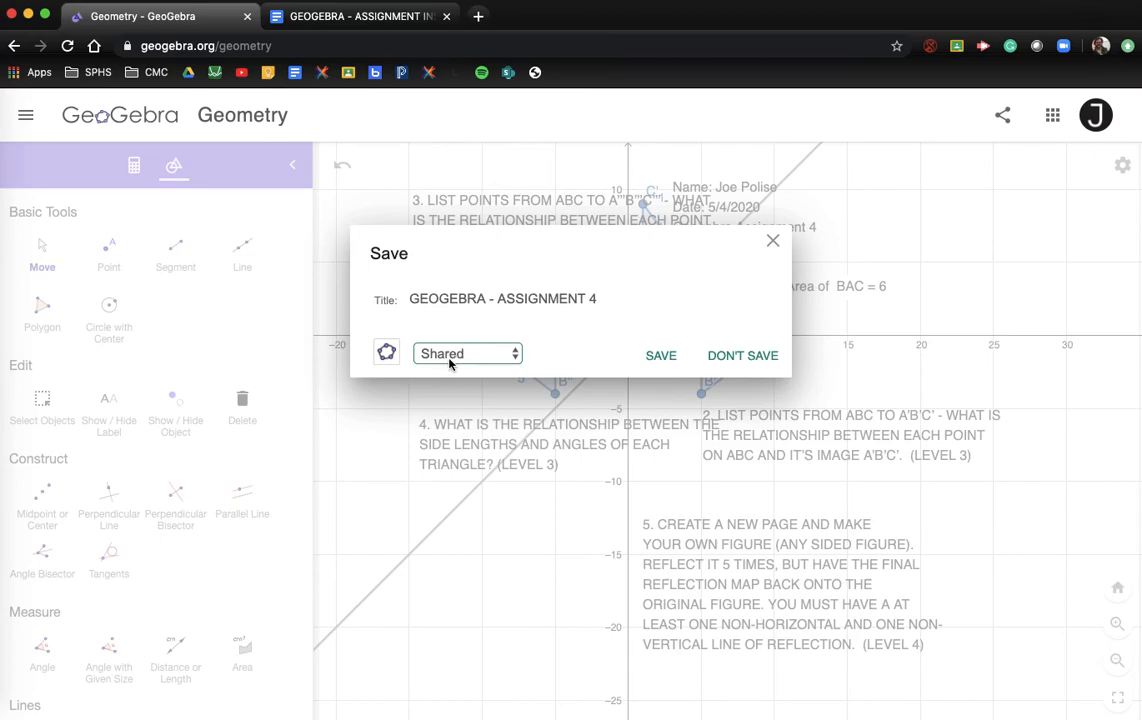
click(661, 357)
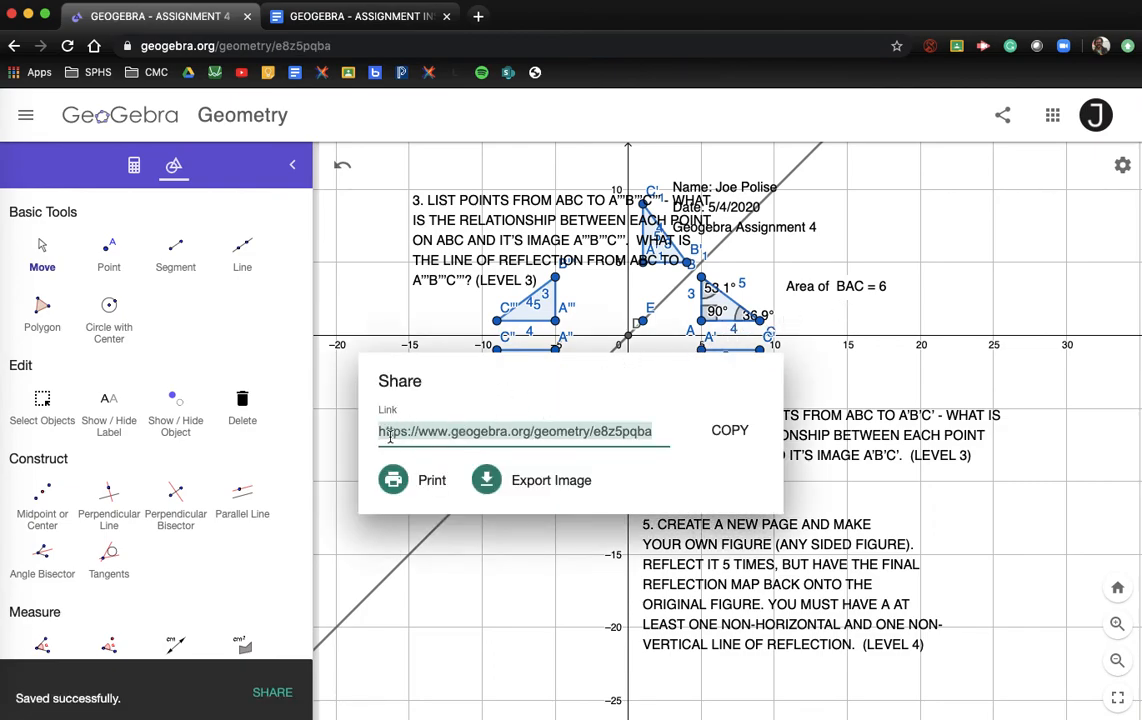
Step: Copy the share link for 'GEOGEBRA - ASSIGNMENT 4'
click(730, 431)
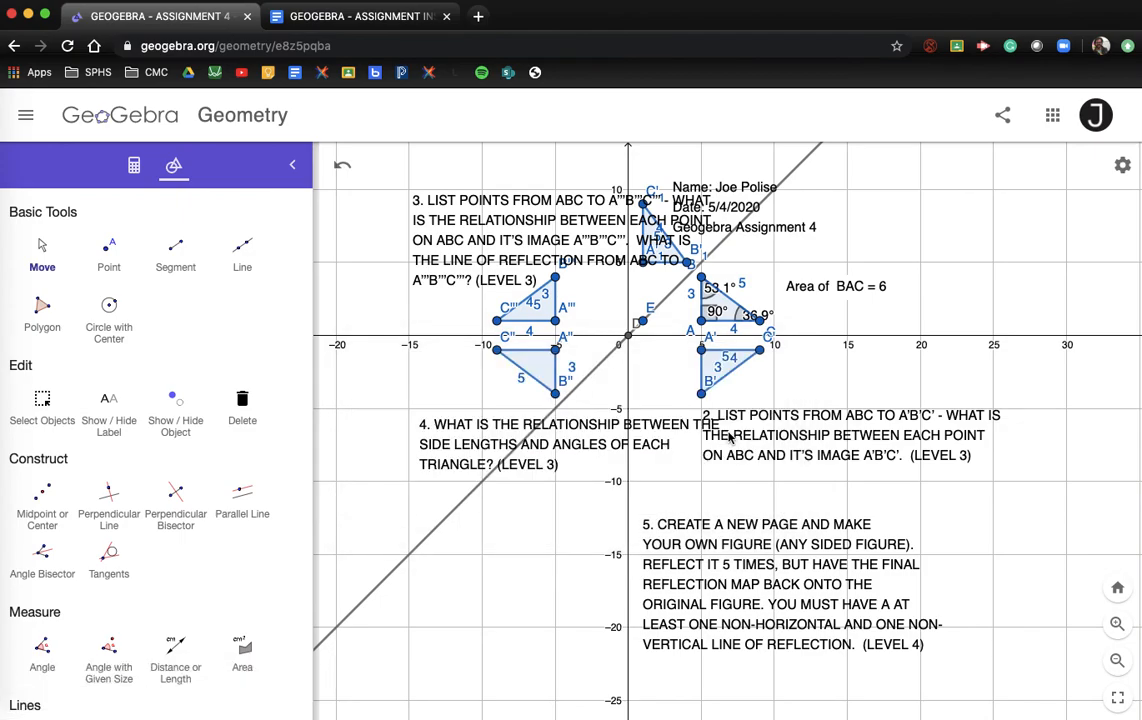